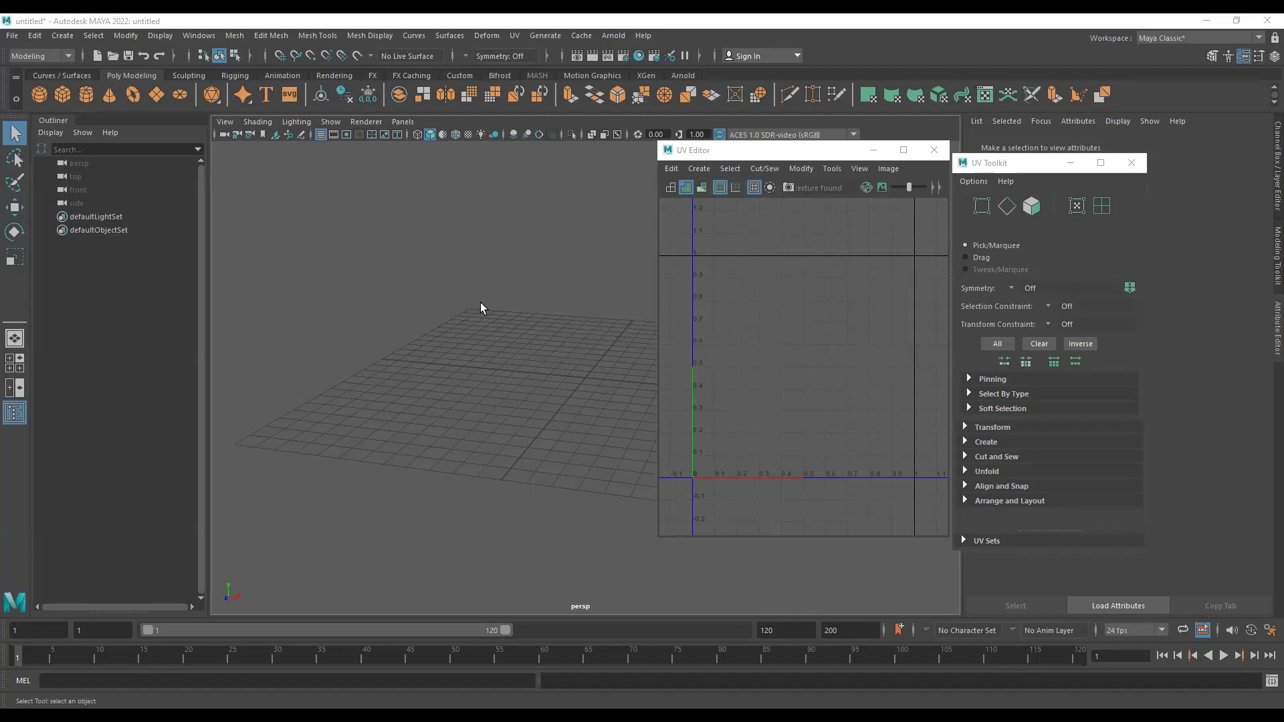
Create a polygon sphere with its UVs shown in the UV Editor, and shift the UV Editor window slightly.
left_click(39, 95)
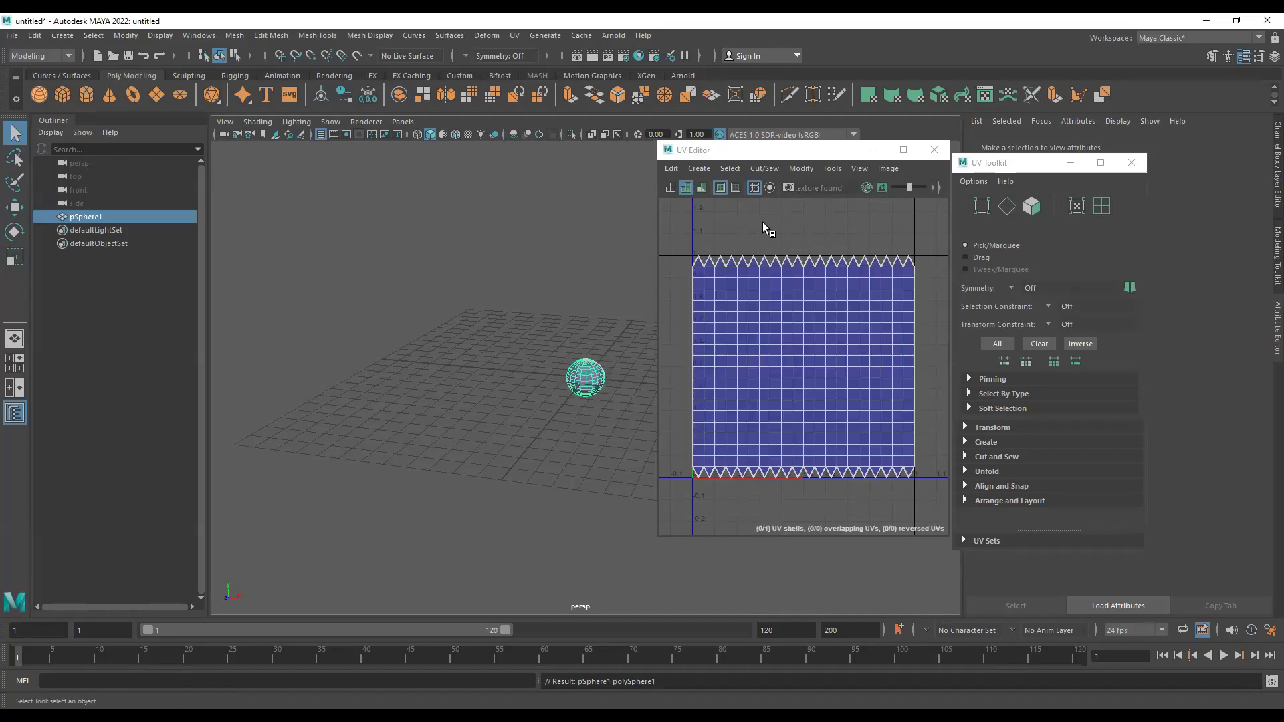
left_click(867, 228)
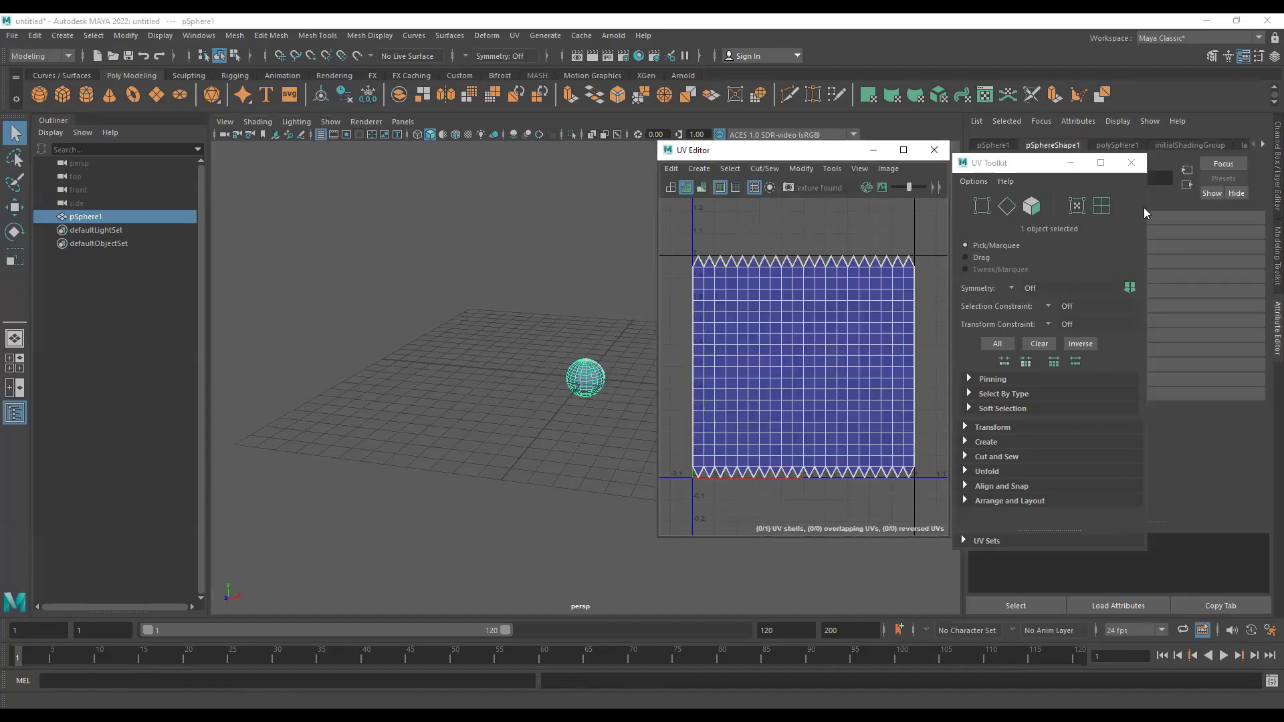
left_click(514, 36)
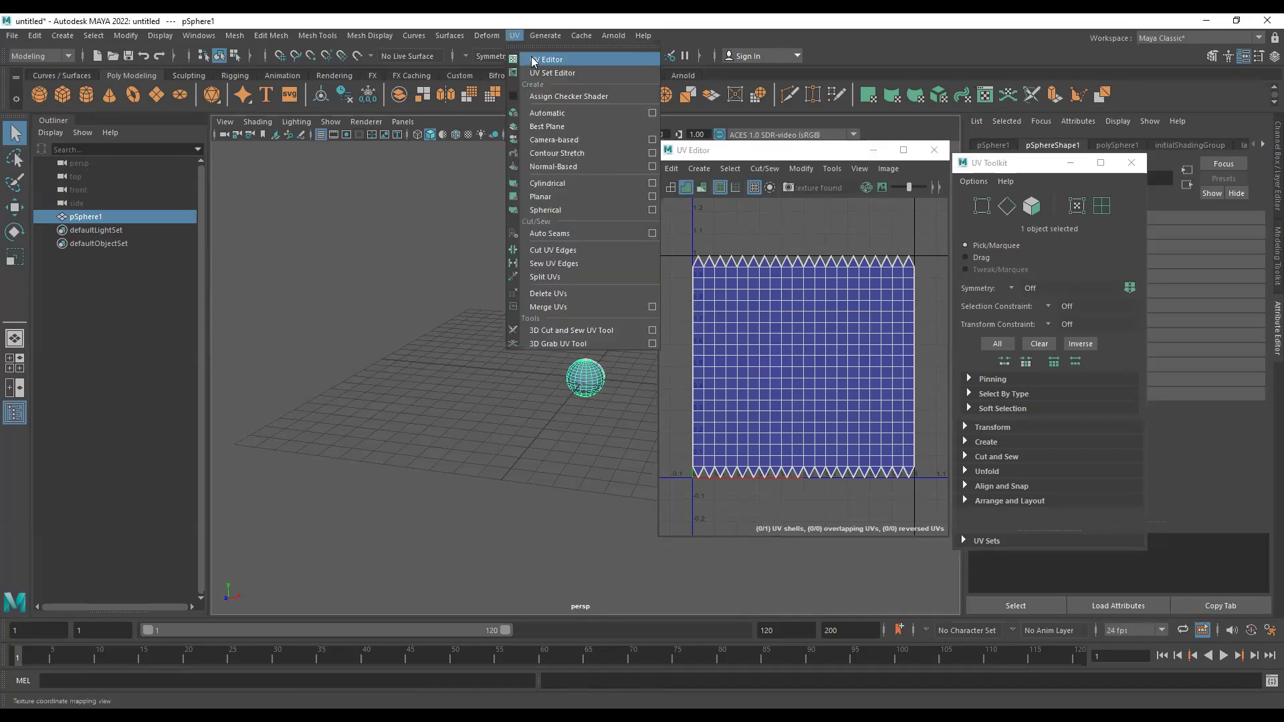
left_click(808, 232)
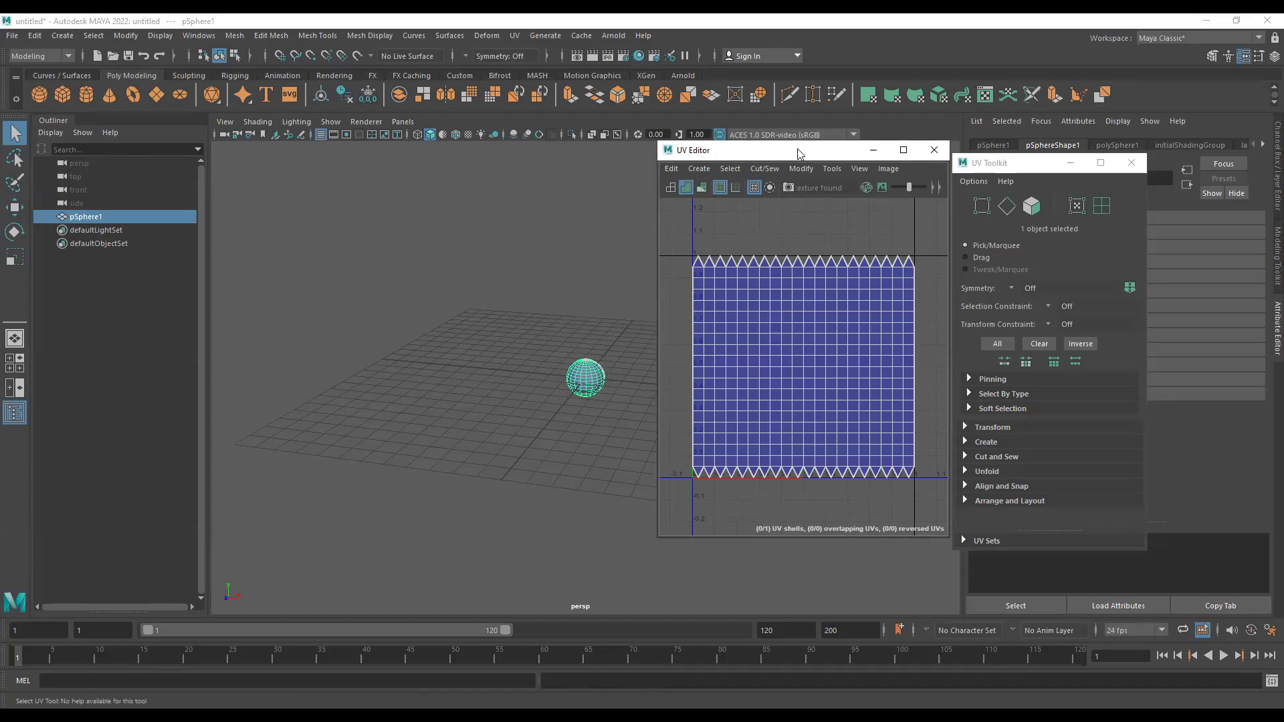
left_click_drag(797, 151, 790, 163)
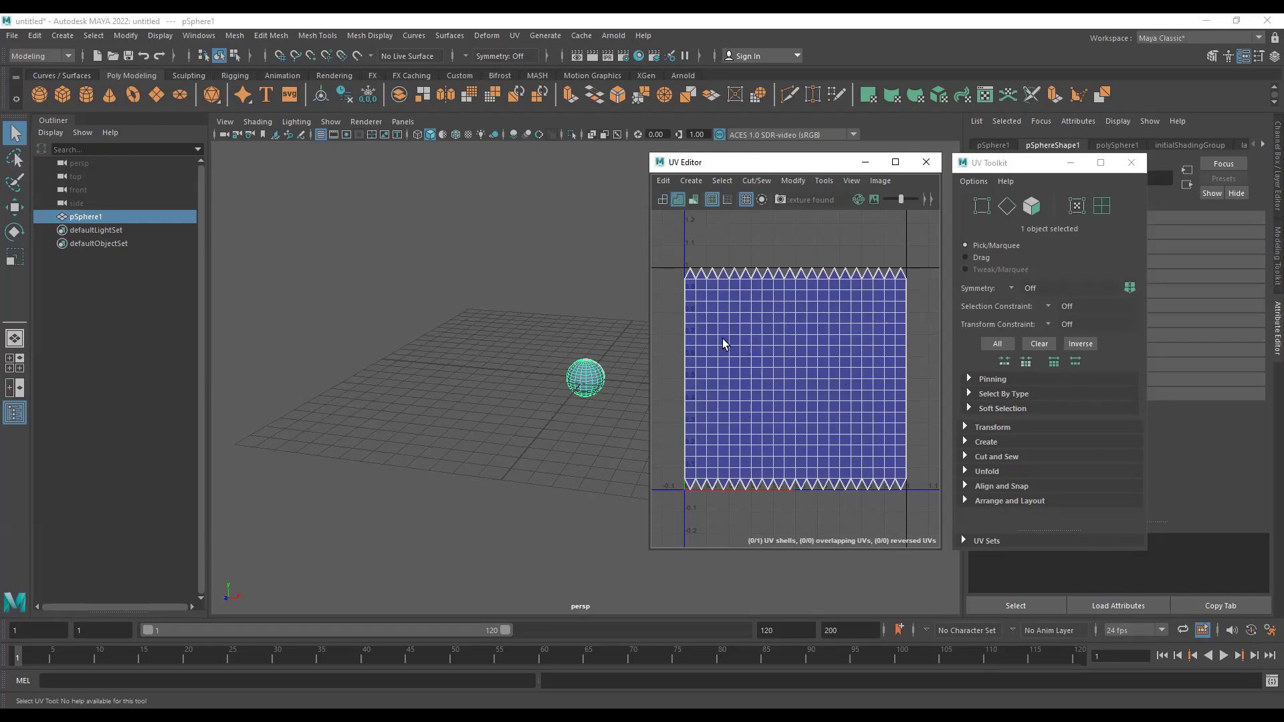
Examine the highlighted UV seam and pole edges on the sphere against its UV layout.
scroll(725, 345, "up", 2)
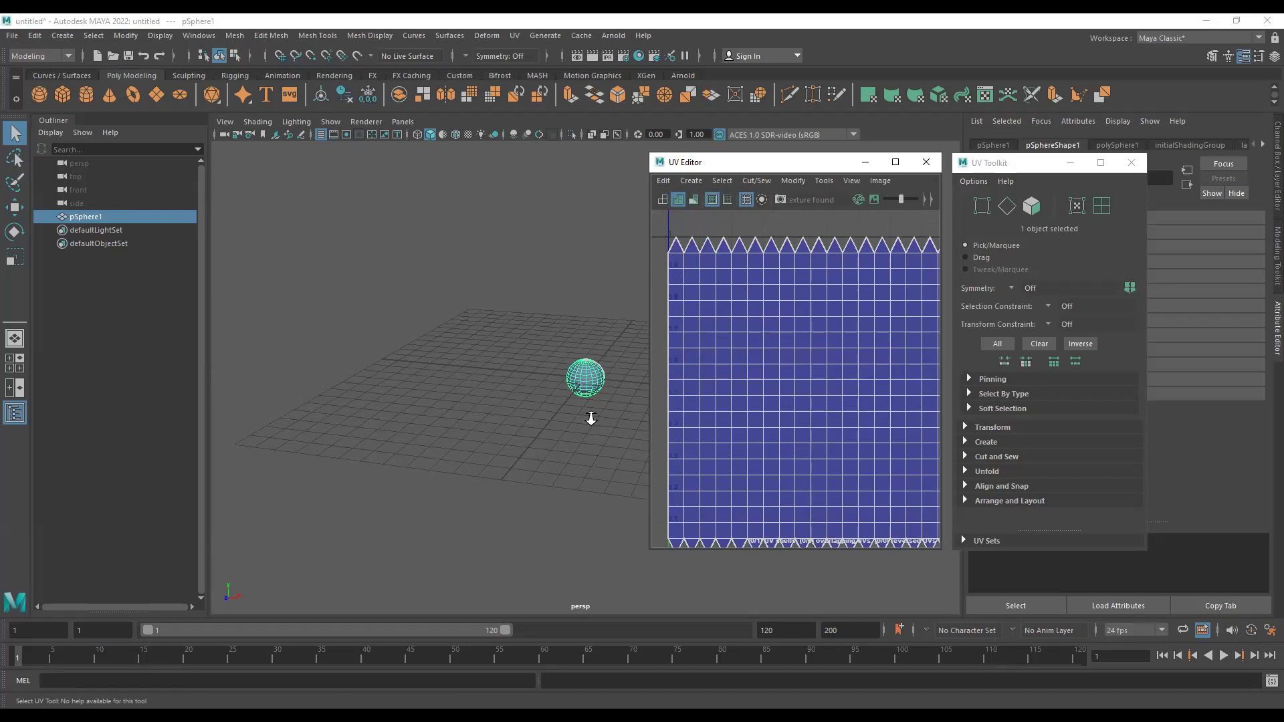
key("f")
left_click_drag(575, 247, 580, 306, "alt")
left_click(581, 310)
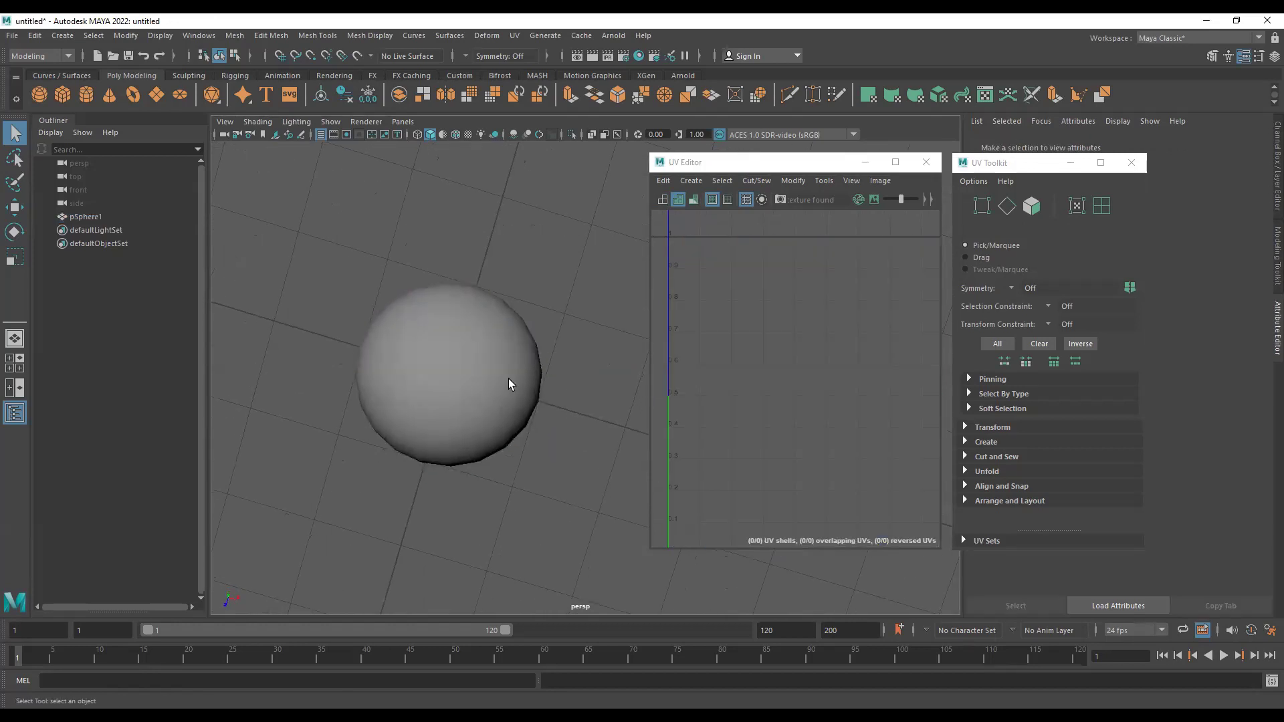
left_click(510, 380)
left_click_drag(412, 421, 515, 384, "alt")
middle_click_drag(516, 384, 487, 471, "alt")
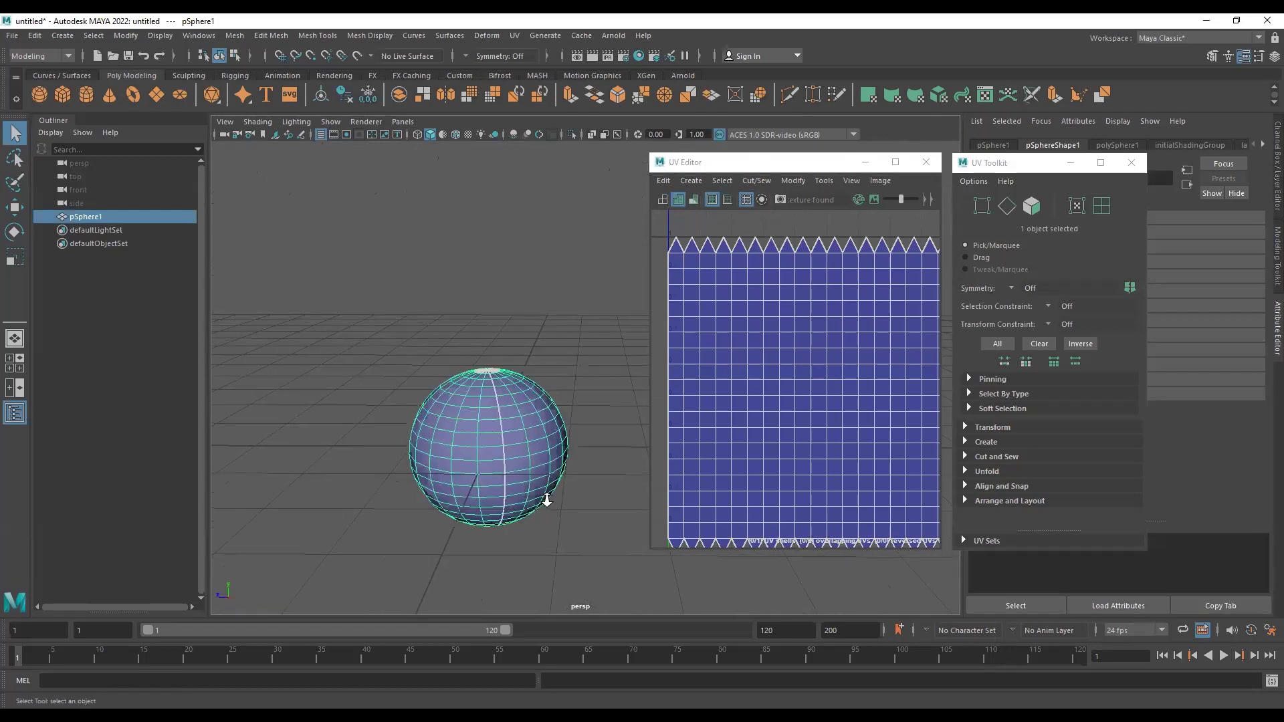
right_click_drag(544, 498, 594, 510, "alt")
middle_click_drag(599, 355, 609, 236, "alt")
right_click_drag(449, 260, 496, 270, "alt")
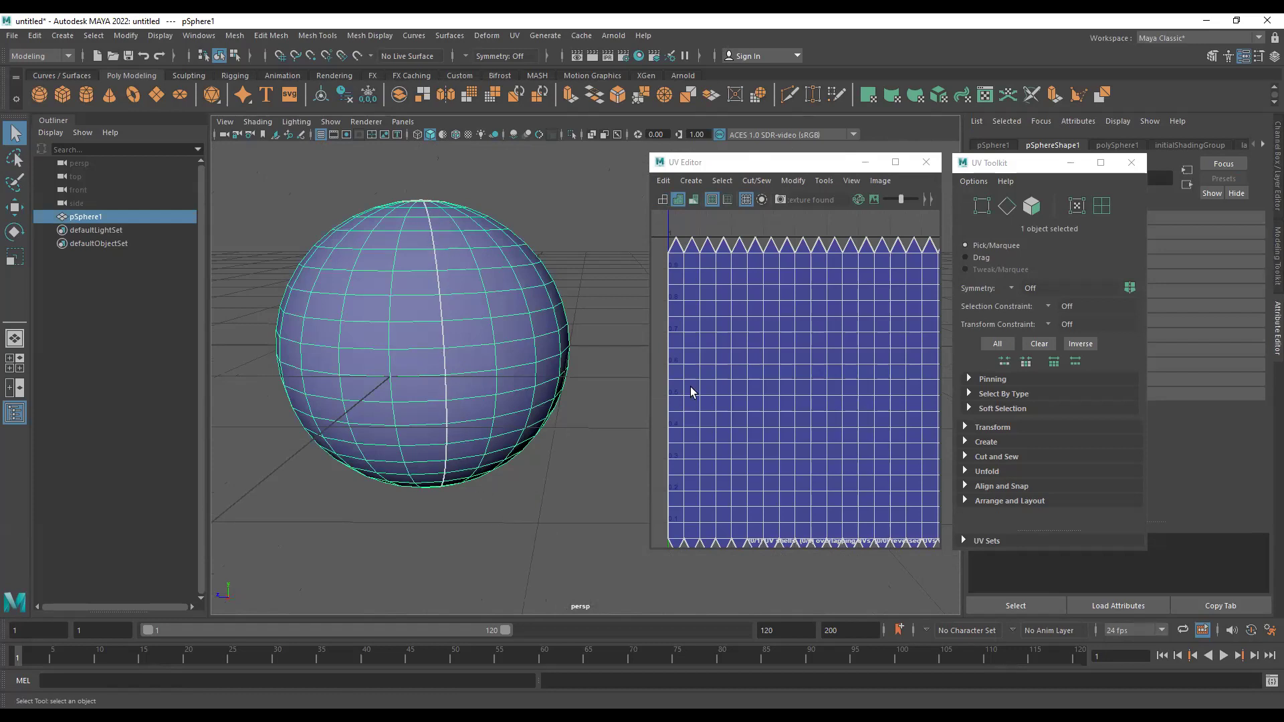
right_click_drag(441, 275, 392, 259, "alt")
left_click_drag(426, 270, 494, 315, "alt")
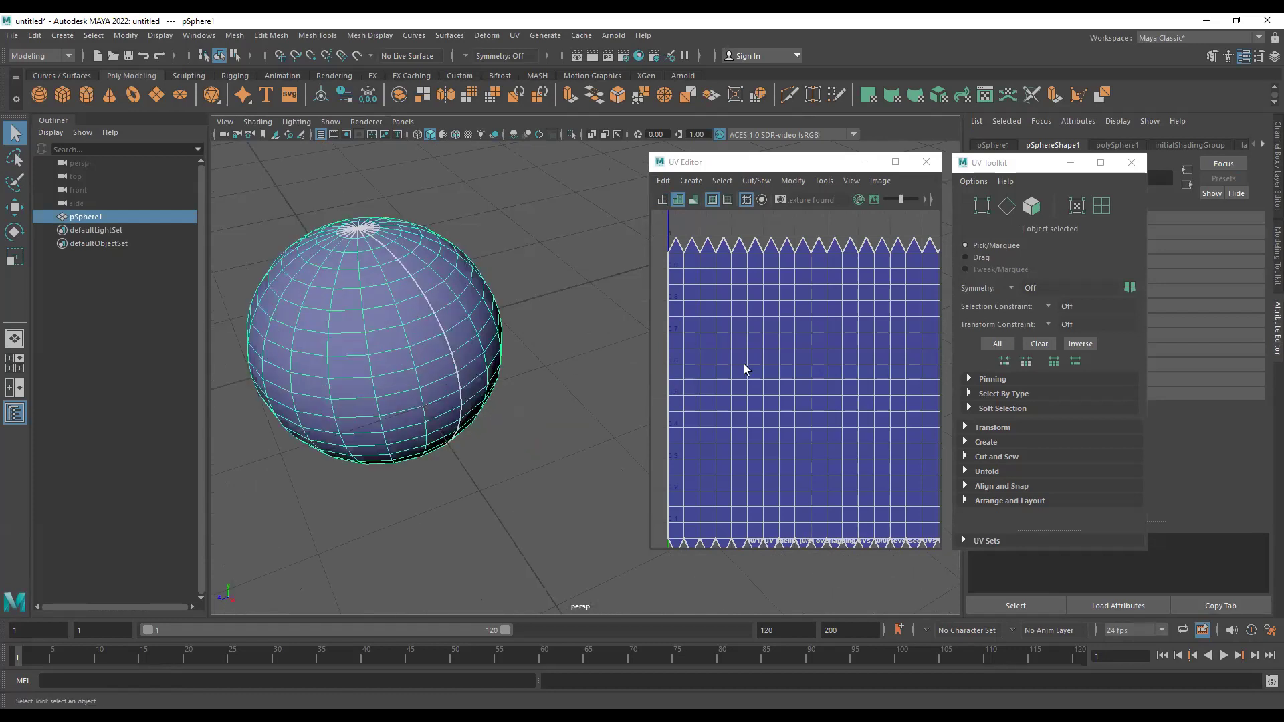
Select a vertical edge loop and the outer border edges of the UV shell to compare their locations on the sphere.
right_click_drag(744, 368, 748, 281)
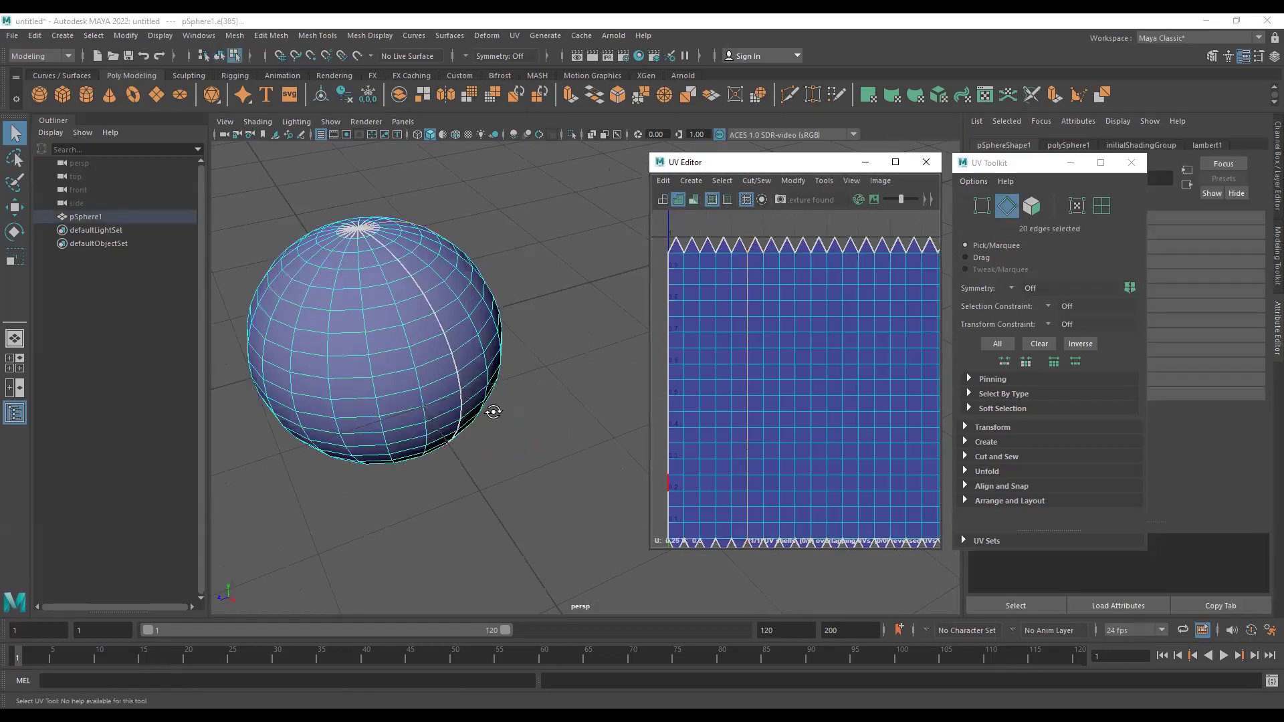
left_click_drag(436, 361, 233, 362, "alt")
left_click_drag(542, 313, 358, 330, "alt")
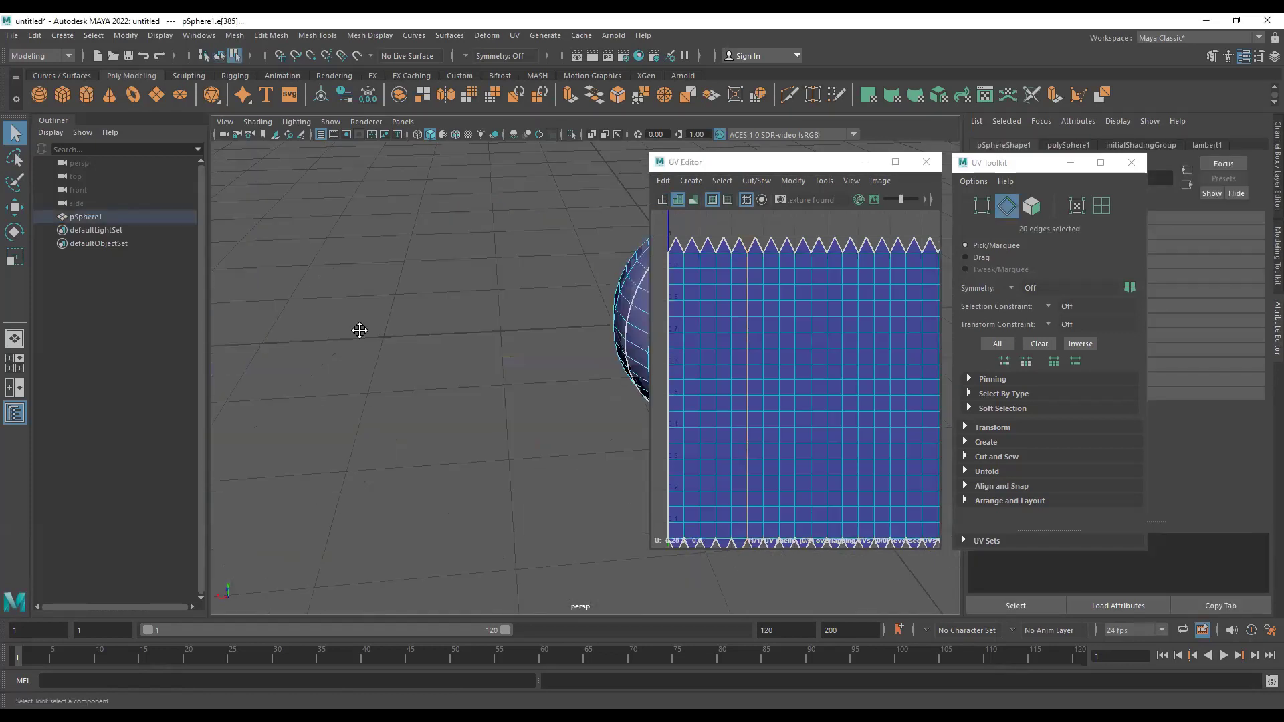
middle_click_drag(359, 329, 186, 344, "alt")
left_click_drag(566, 318, 543, 287, "alt")
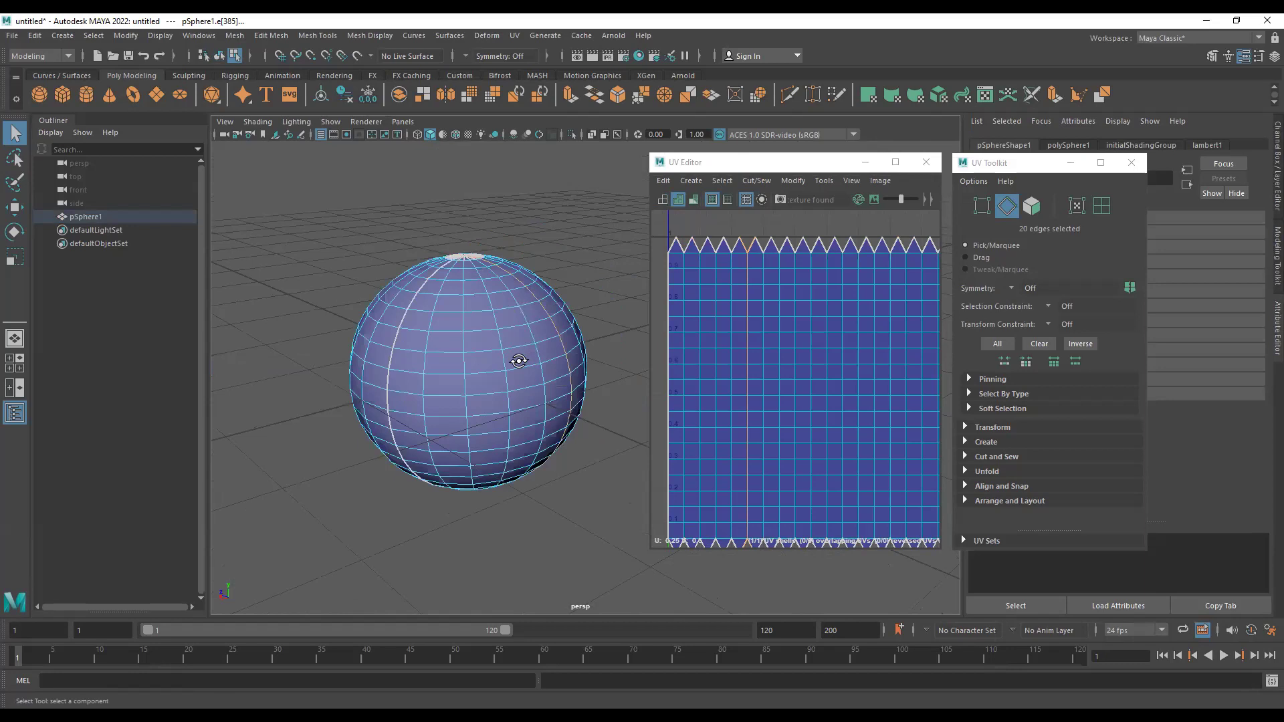
left_click_drag(515, 349, 579, 252, "alt")
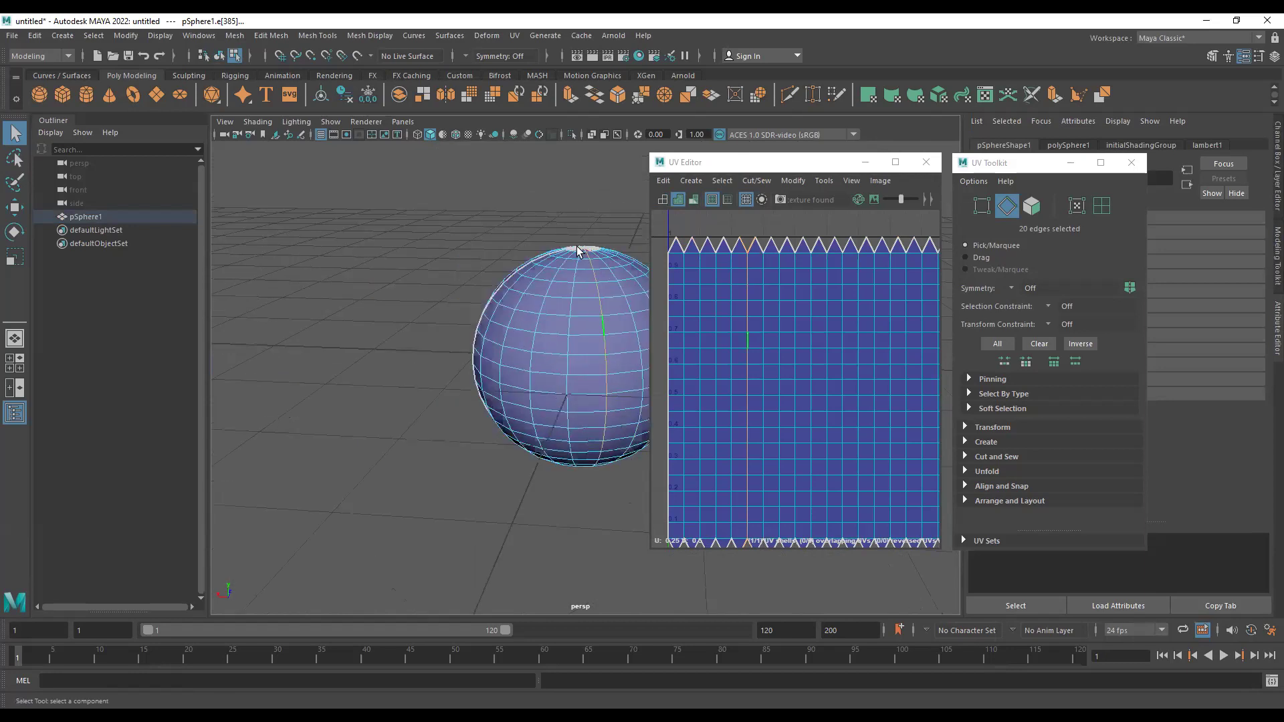
double_click(670, 307)
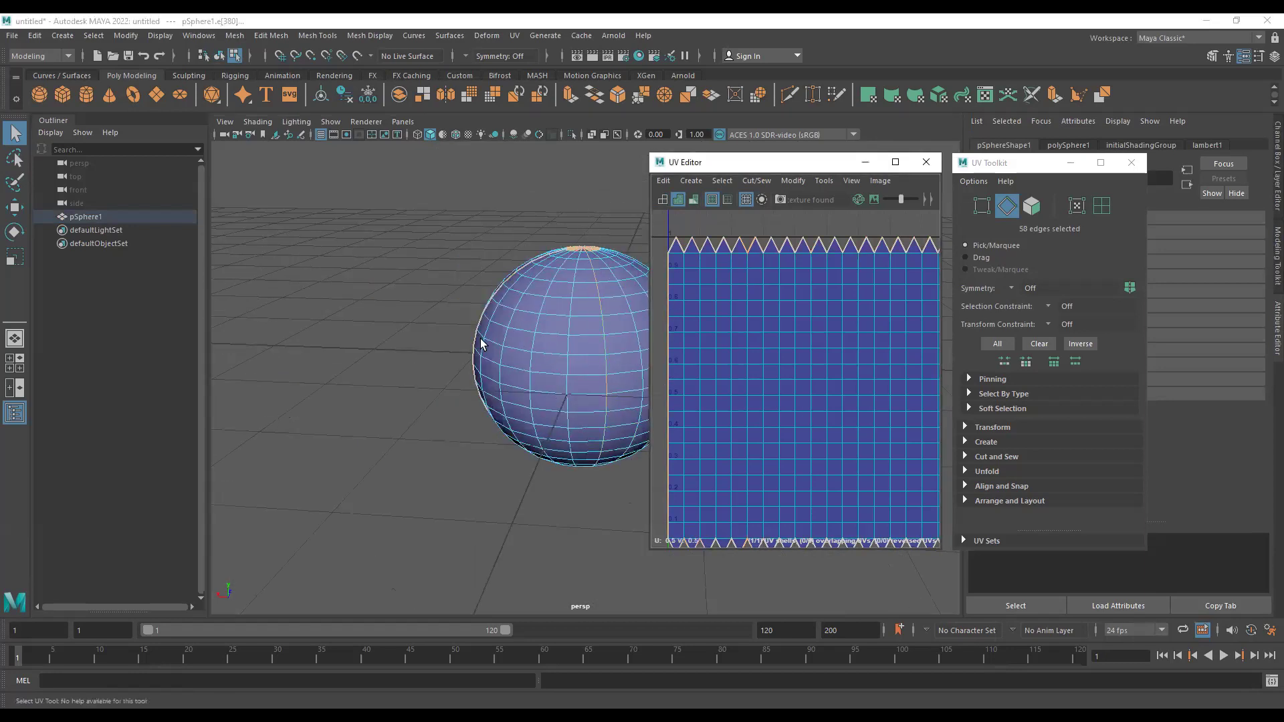
key("f")
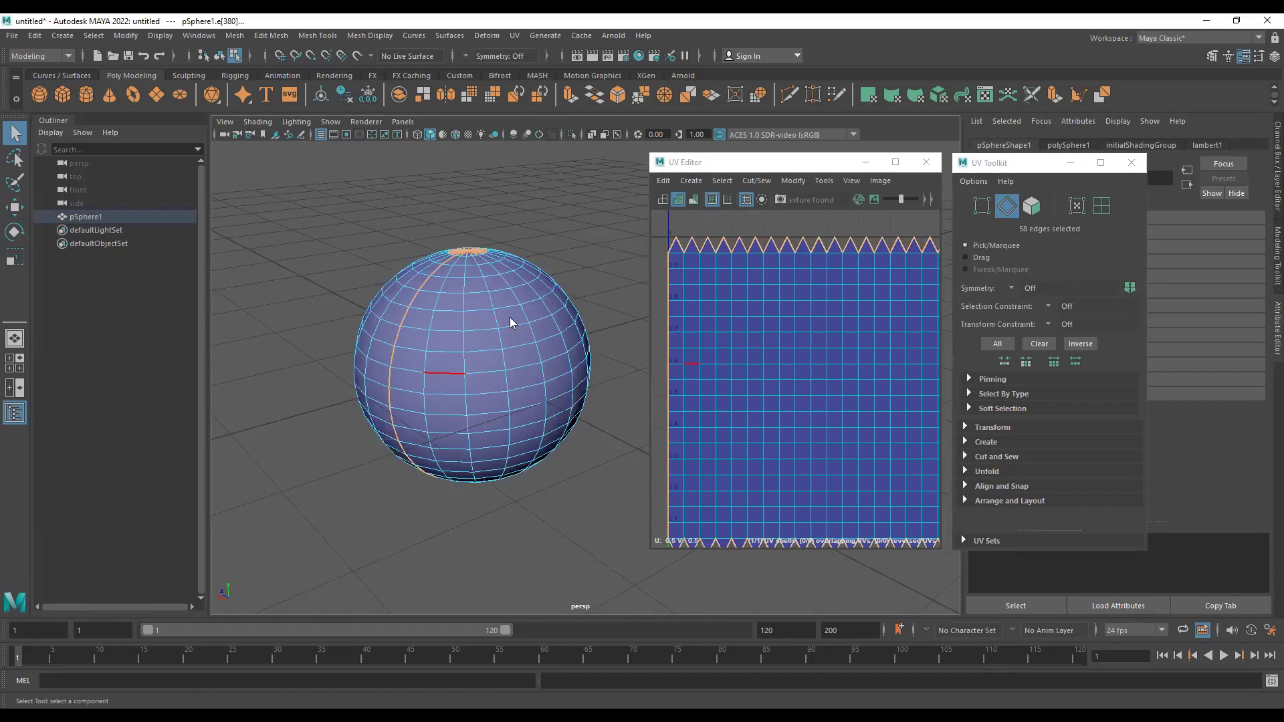
key("F8")
Cut the UVs along a vertical edge loop just left of the layout's middle, splitting the sphere's shell in two.
left_click_drag(496, 402, 569, 428, "alt")
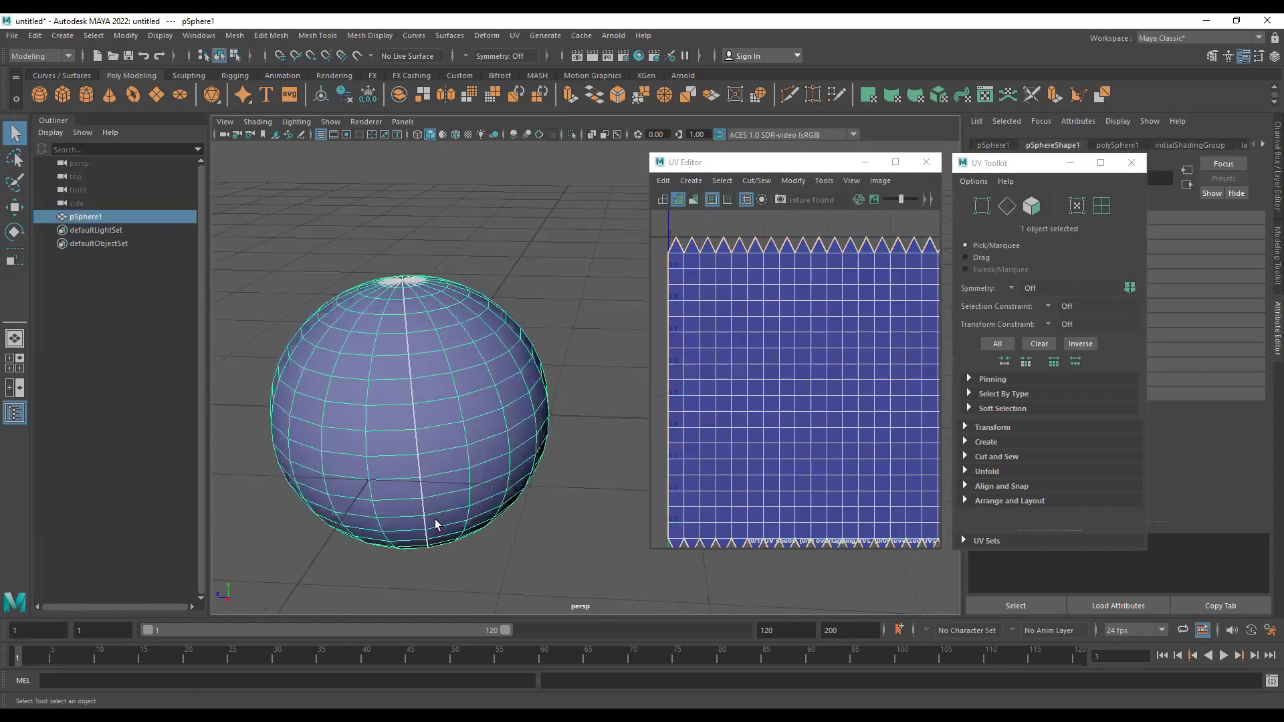
scroll(835, 414, "down", 4)
middle_click_drag(812, 348, 787, 296, "alt")
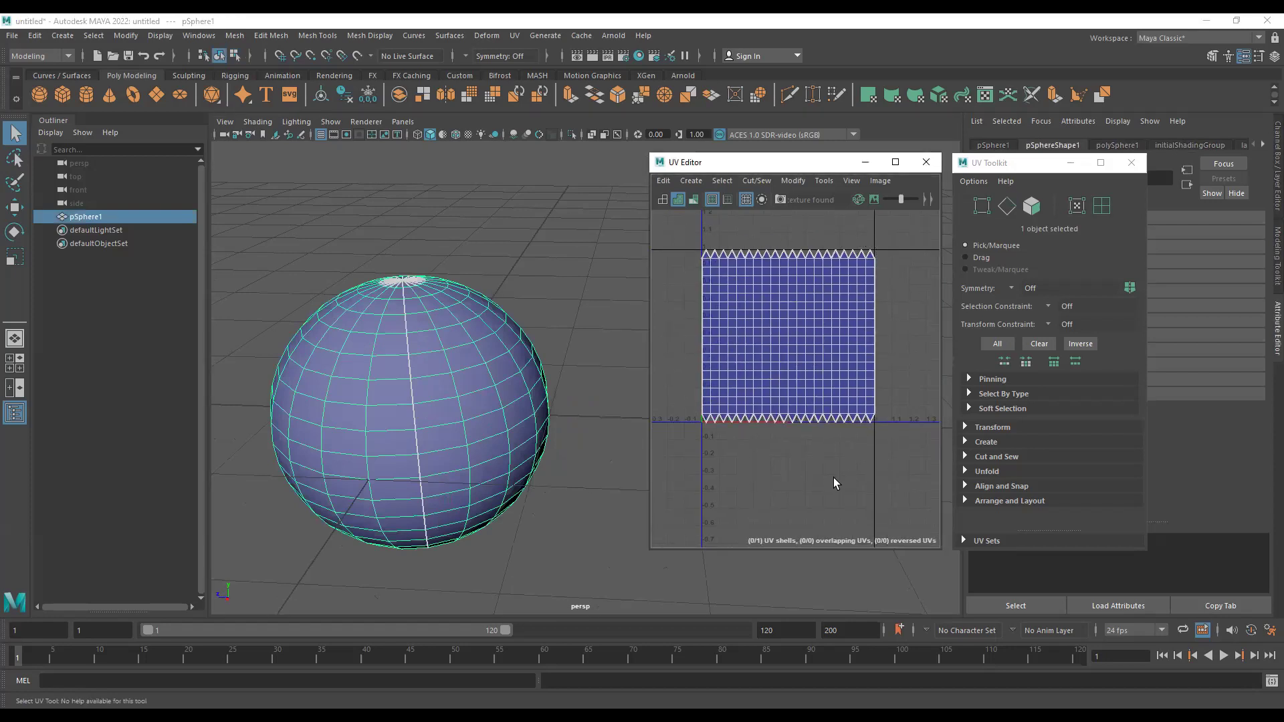
left_click_drag(433, 292, 474, 356, "alt")
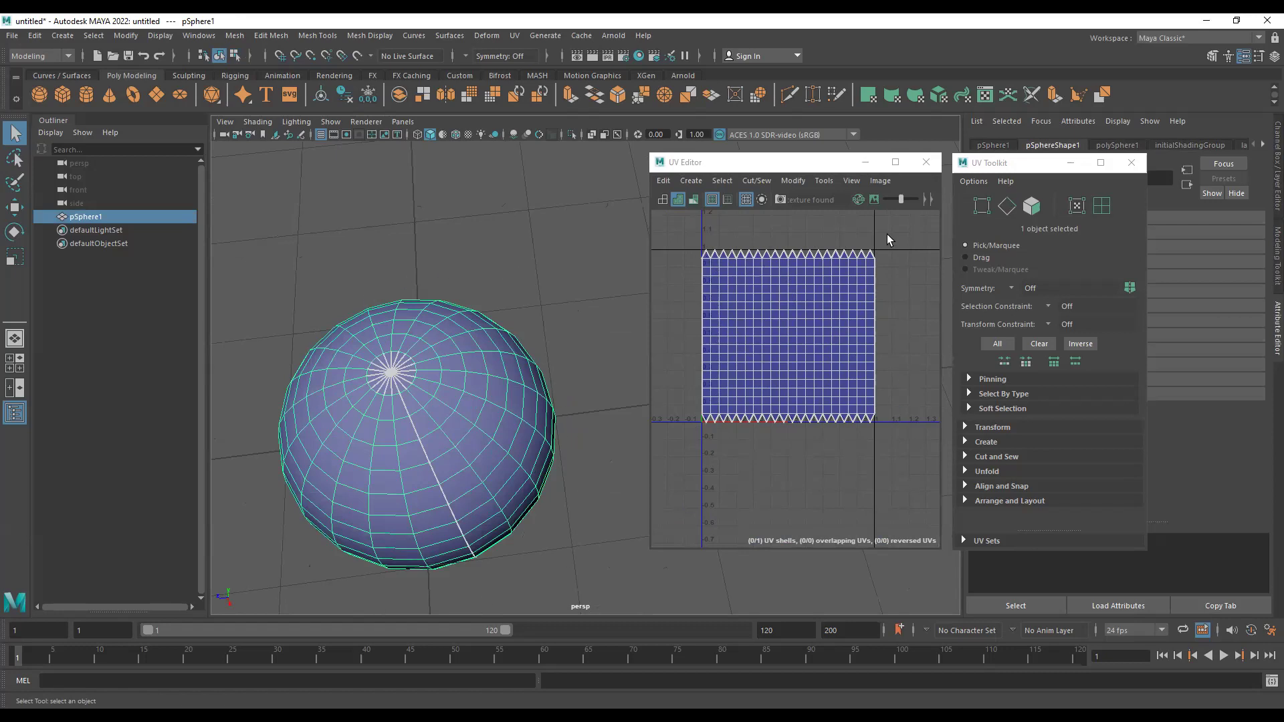
middle_click_drag(430, 315, 437, 288, "alt")
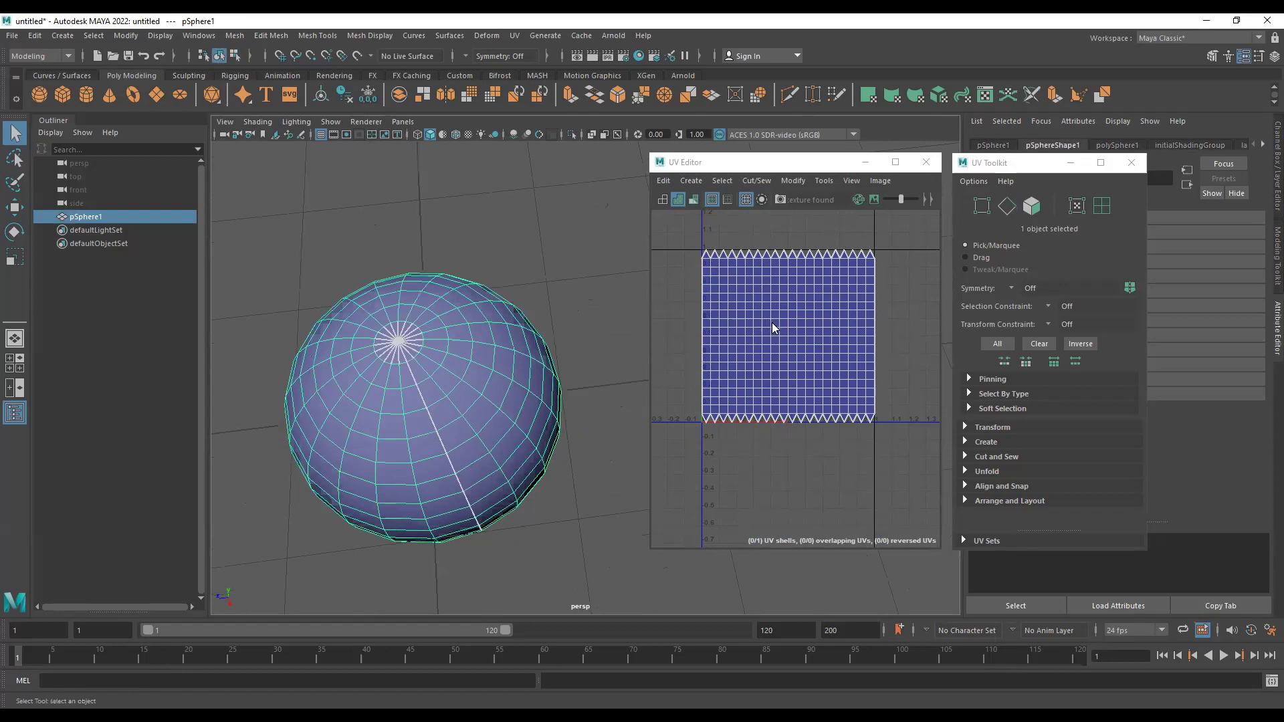
right_click_drag(772, 322, 781, 305)
double_click(781, 305)
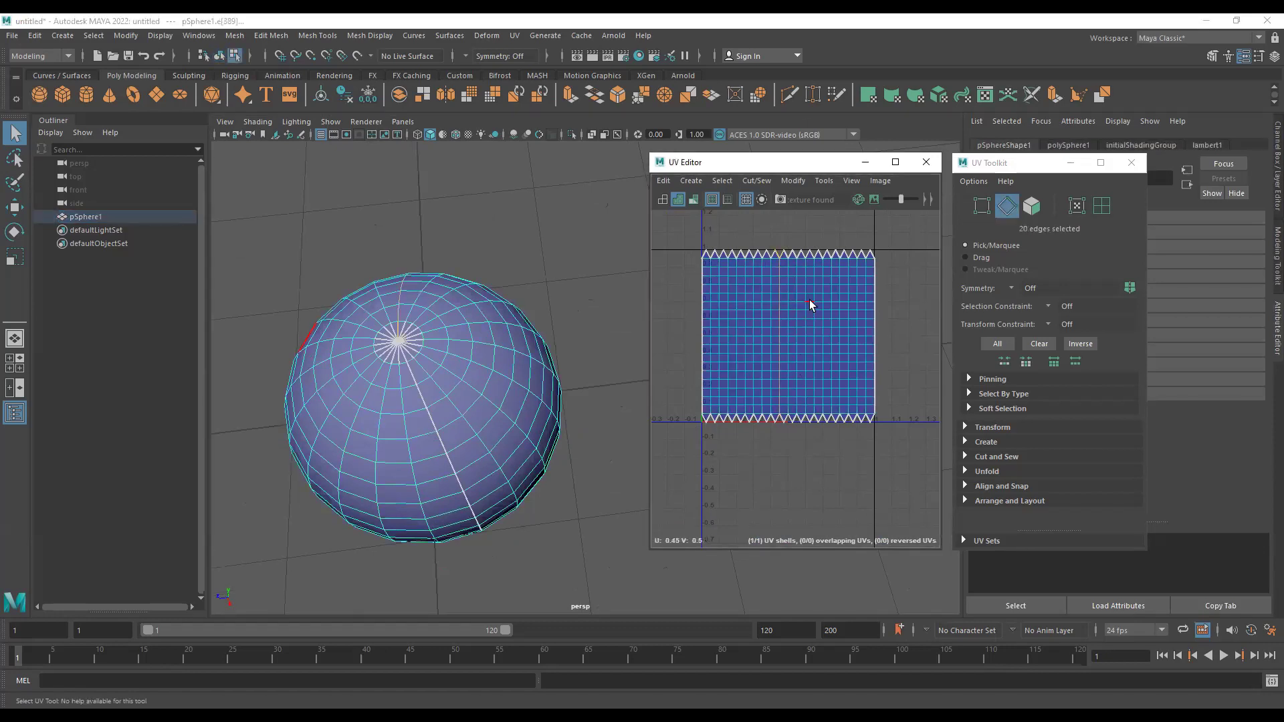
right_click_drag(810, 299, 783, 322, "shift")
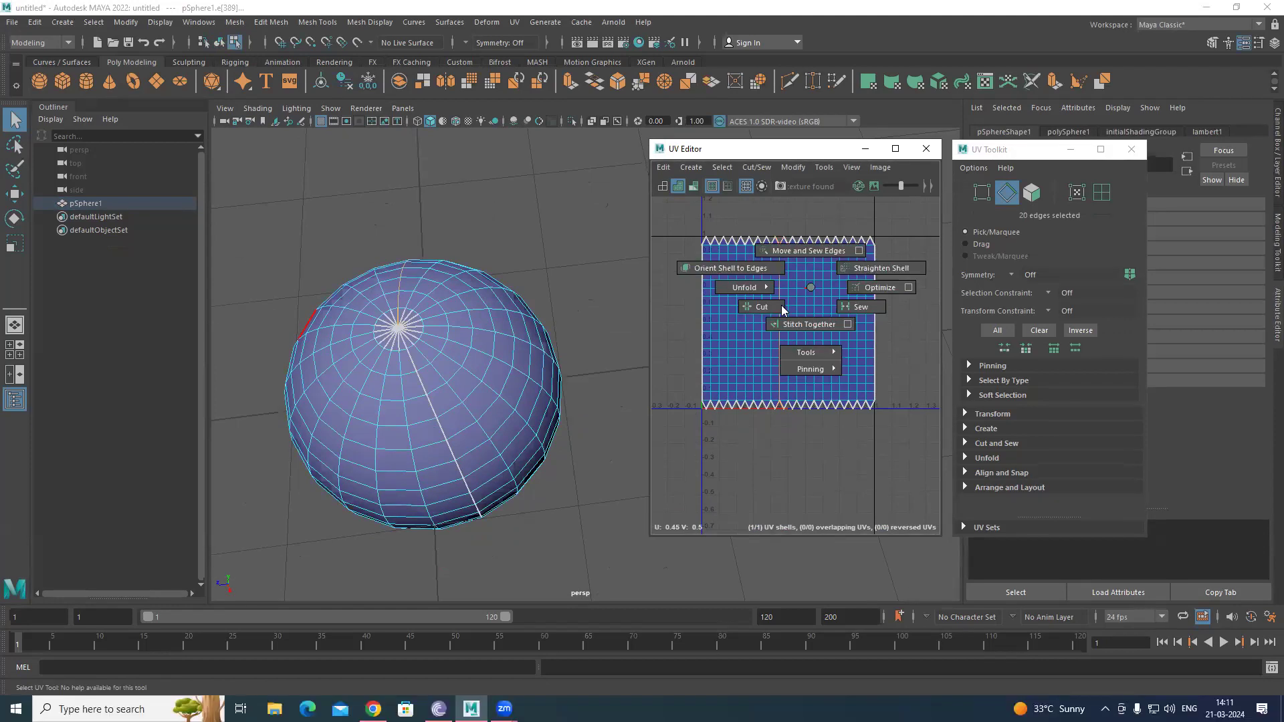
left_click(779, 307)
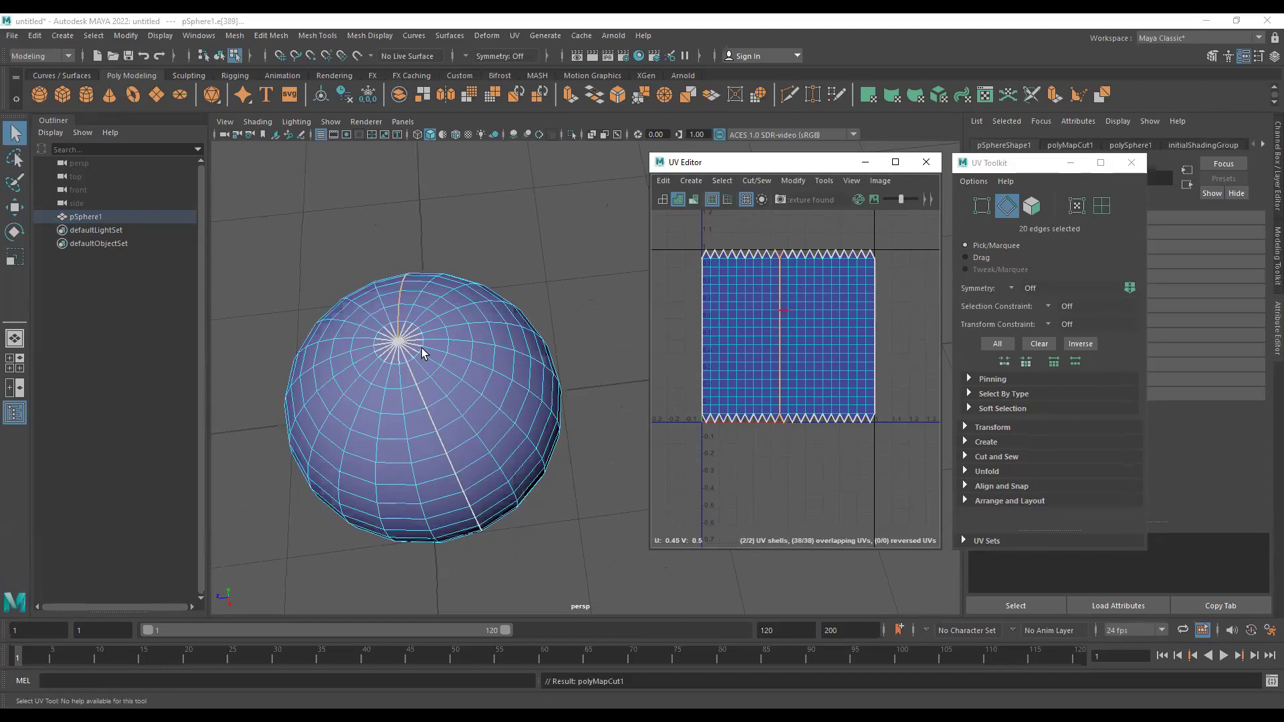
Return the sphere to object selection with the Move tool active and examine the new seam from several angles.
right_click_drag(513, 321, 545, 293)
right_click_drag(547, 461, 383, 449, "alt")
left_click_drag(382, 449, 592, 394, "alt")
key("w")
middle_click_drag(491, 377, 345, 332, "alt")
right_click_drag(344, 332, 567, 418, "alt")
left_click_drag(300, 381, 375, 286, "alt")
left_click_drag(450, 329, 573, 350, "alt")
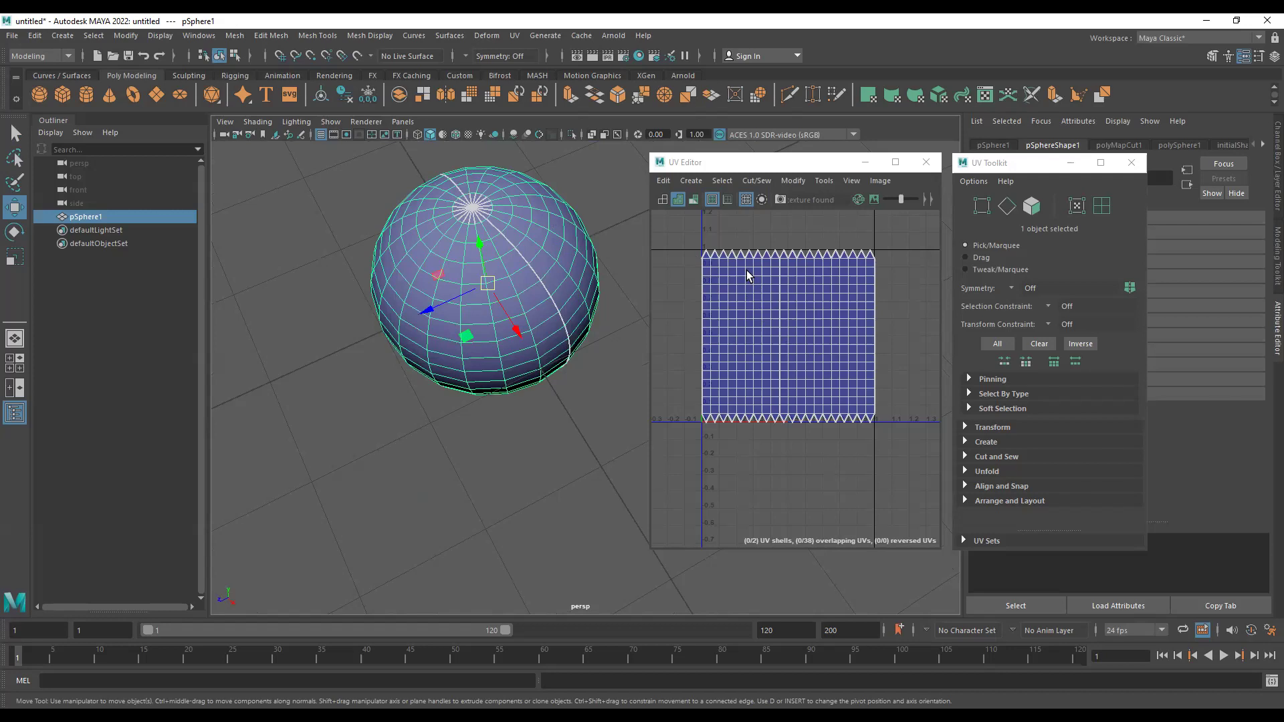
Separate the two UV shells by moving the right one about 0.07 units right and the left one slightly left.
right_click_drag(747, 270, 869, 277)
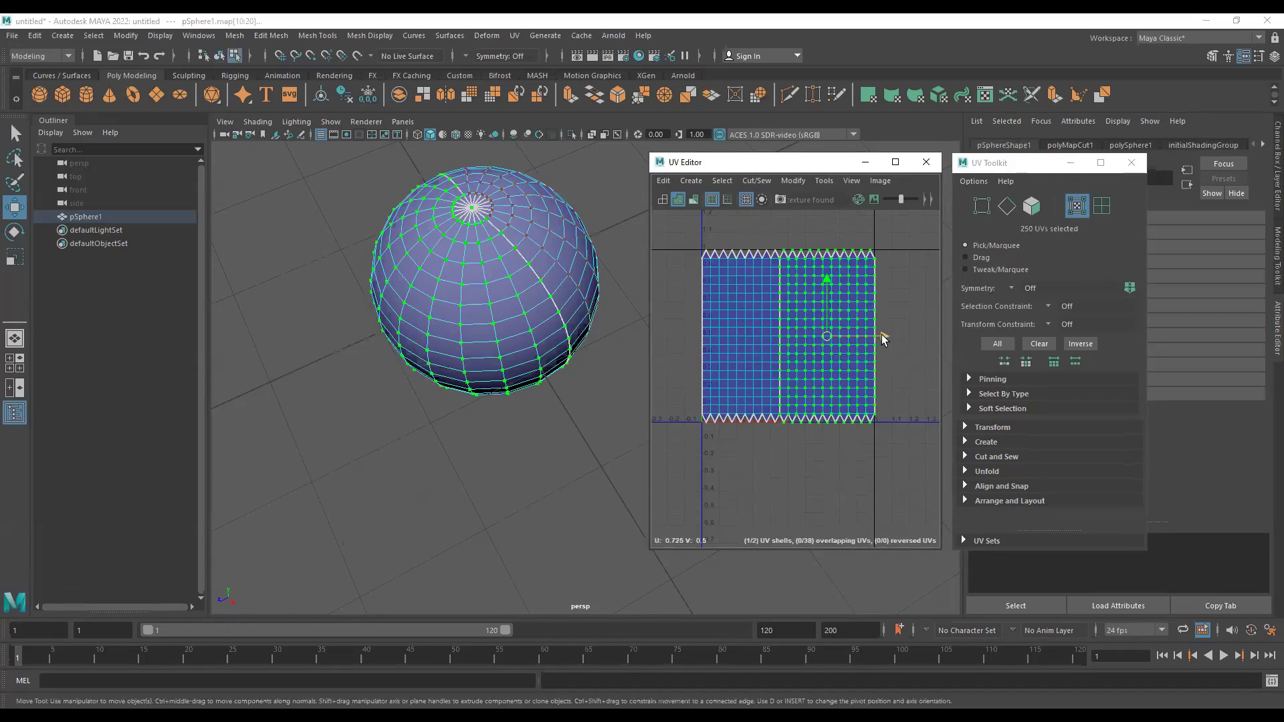
left_click_drag(886, 336, 895, 334)
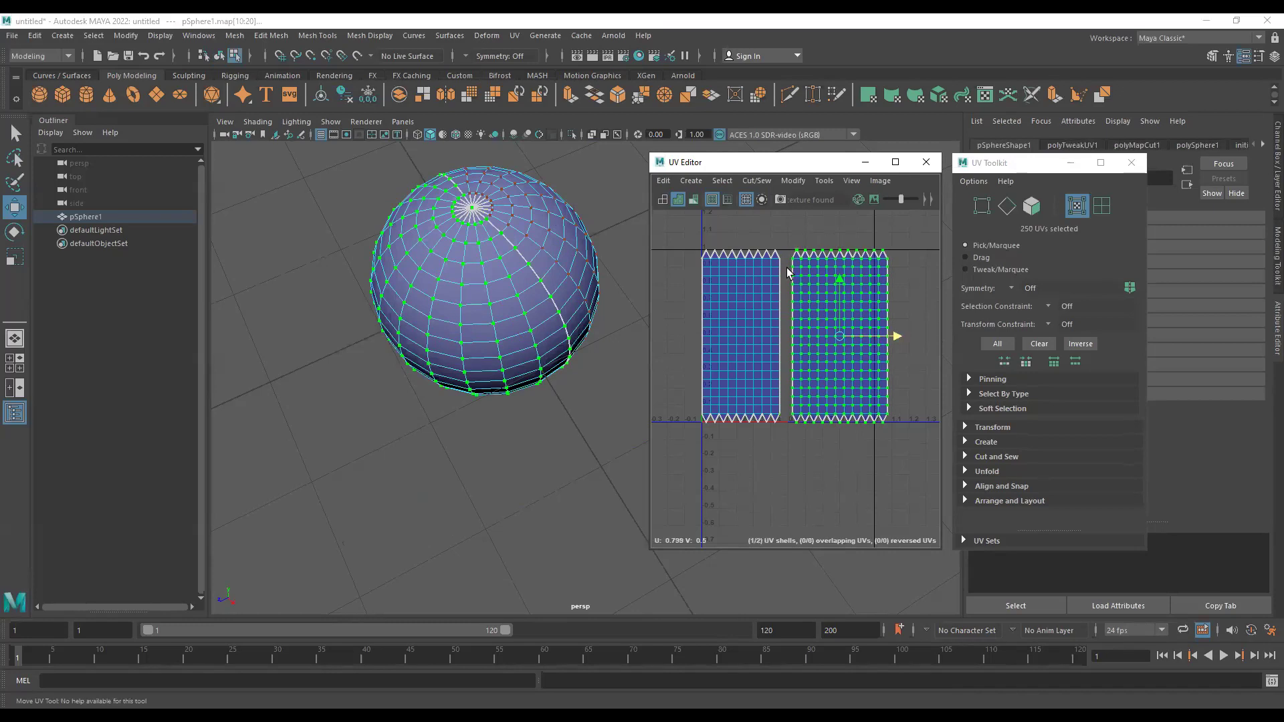
double_click(740, 282)
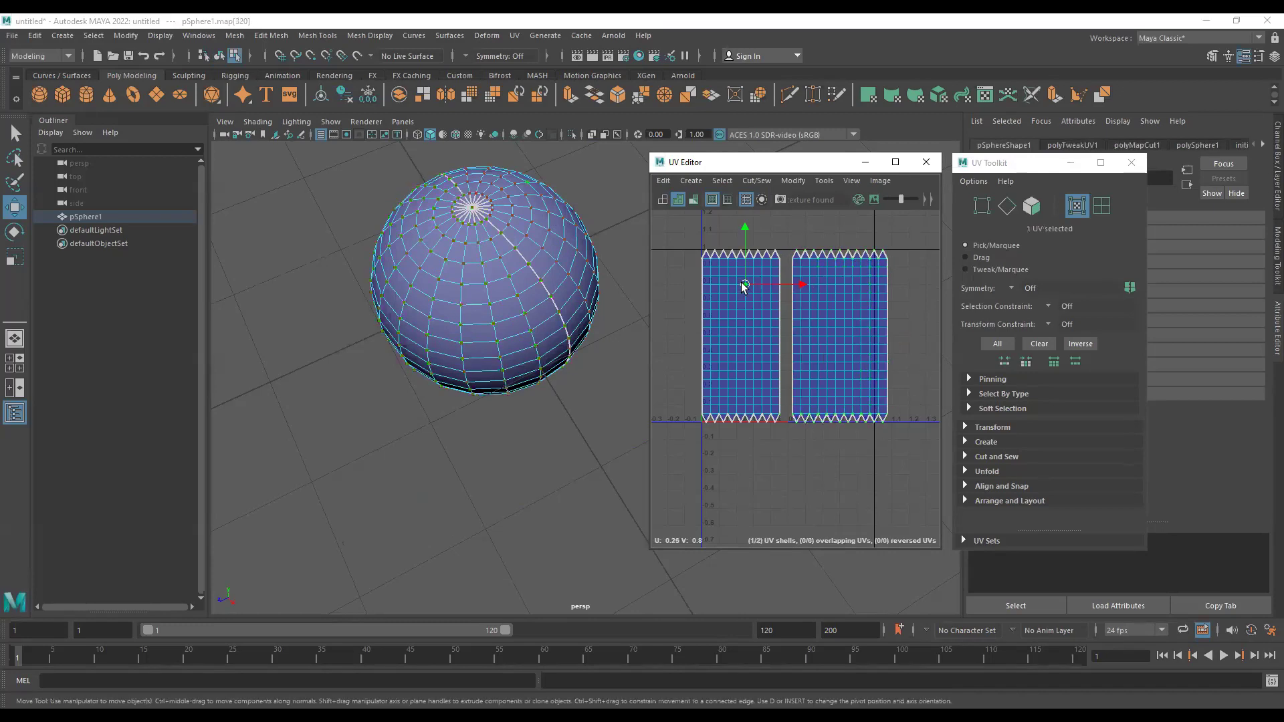
left_click_drag(797, 337, 788, 337)
Select the right UV shell and the shell border edges to check where they lie on the sphere, then return to object selection.
double_click(881, 334)
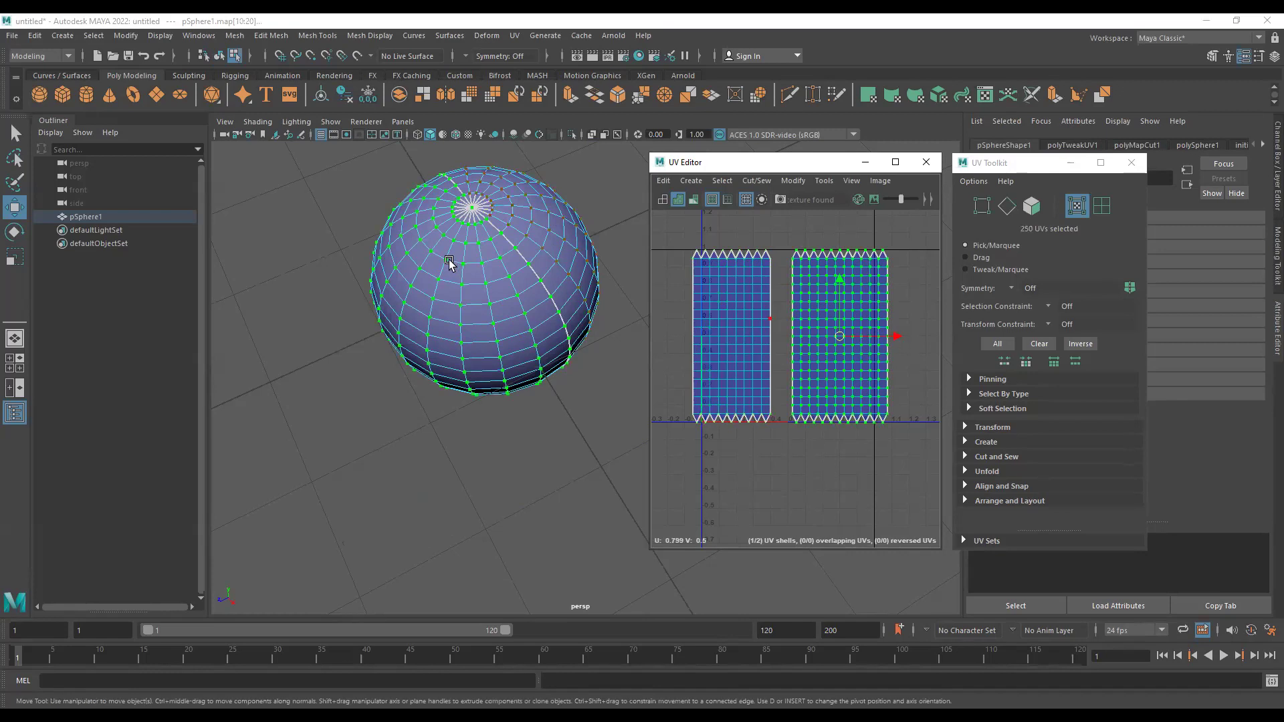
left_click_drag(483, 220, 489, 263, "alt")
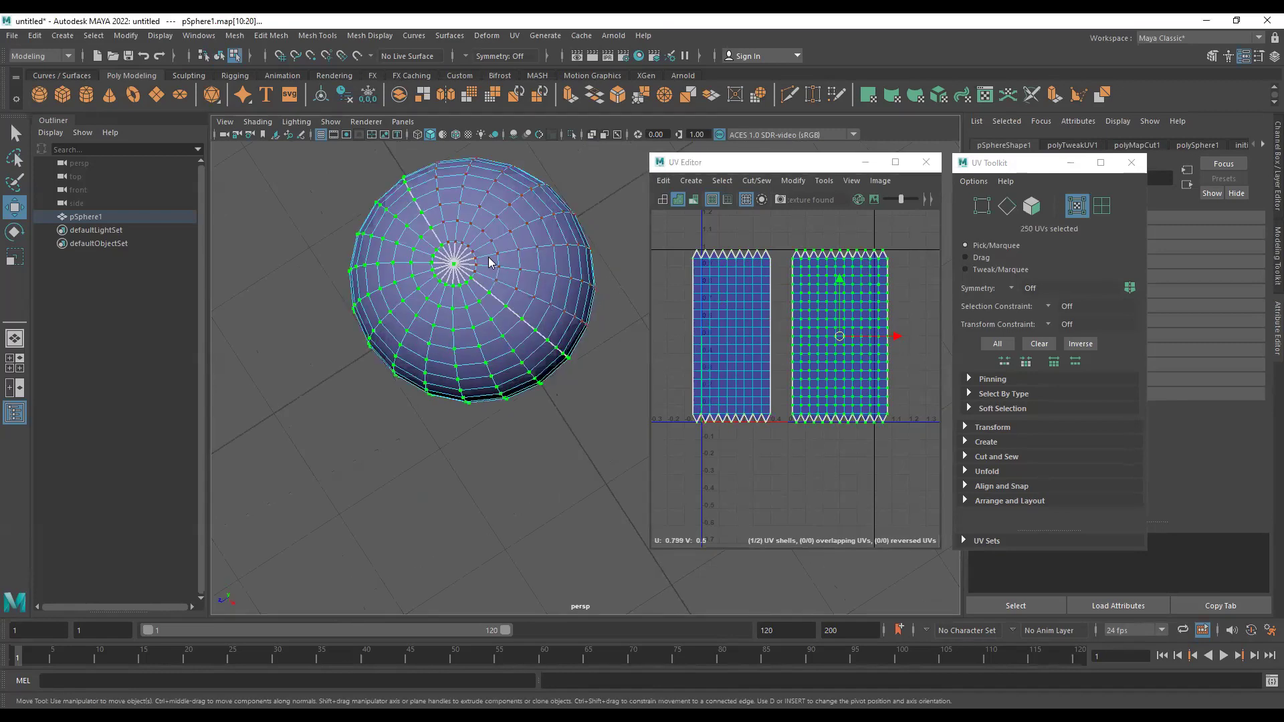
double_click(792, 316)
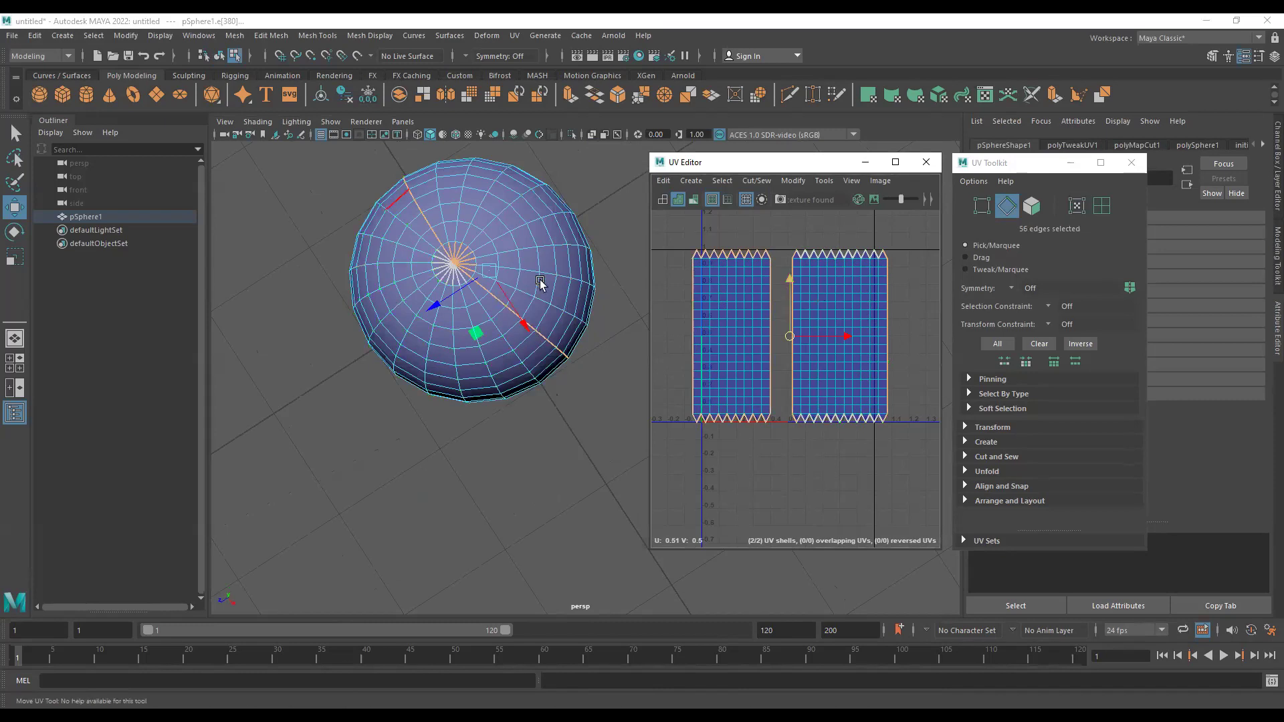
key("F8")
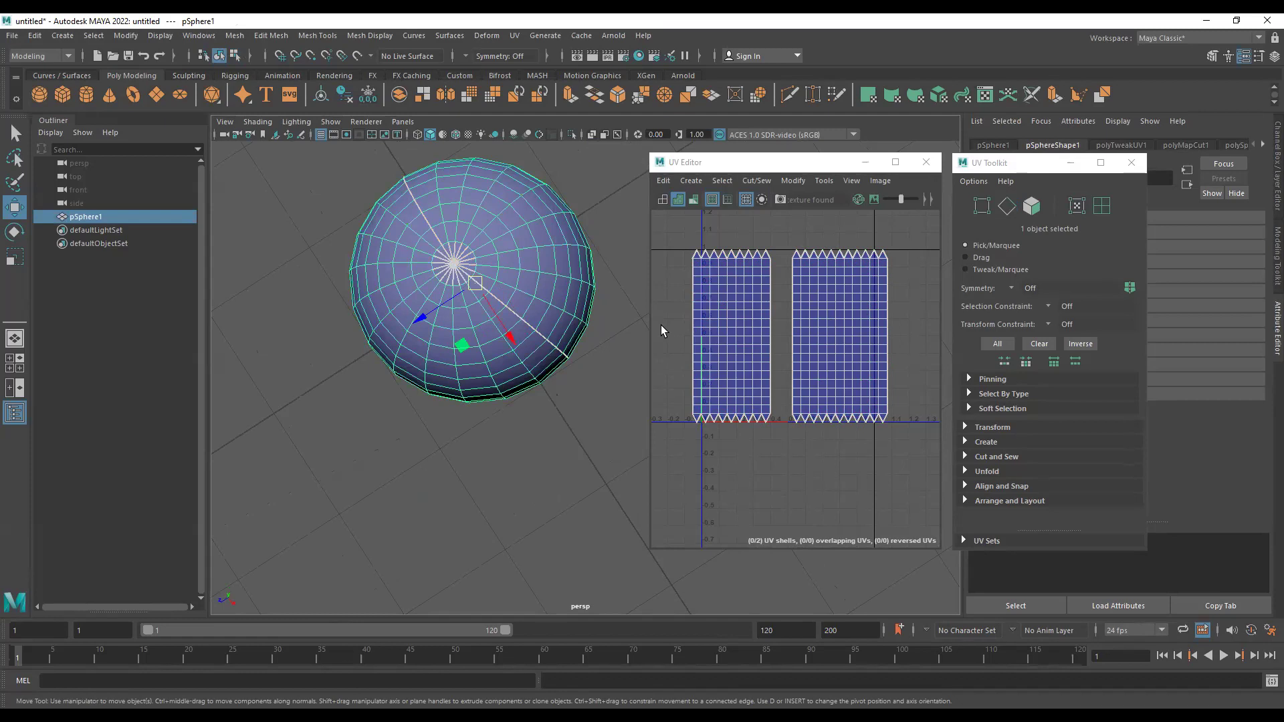
Assign a new Lambert material to the sphere and use a Checker texture for its color.
right_click(571, 216)
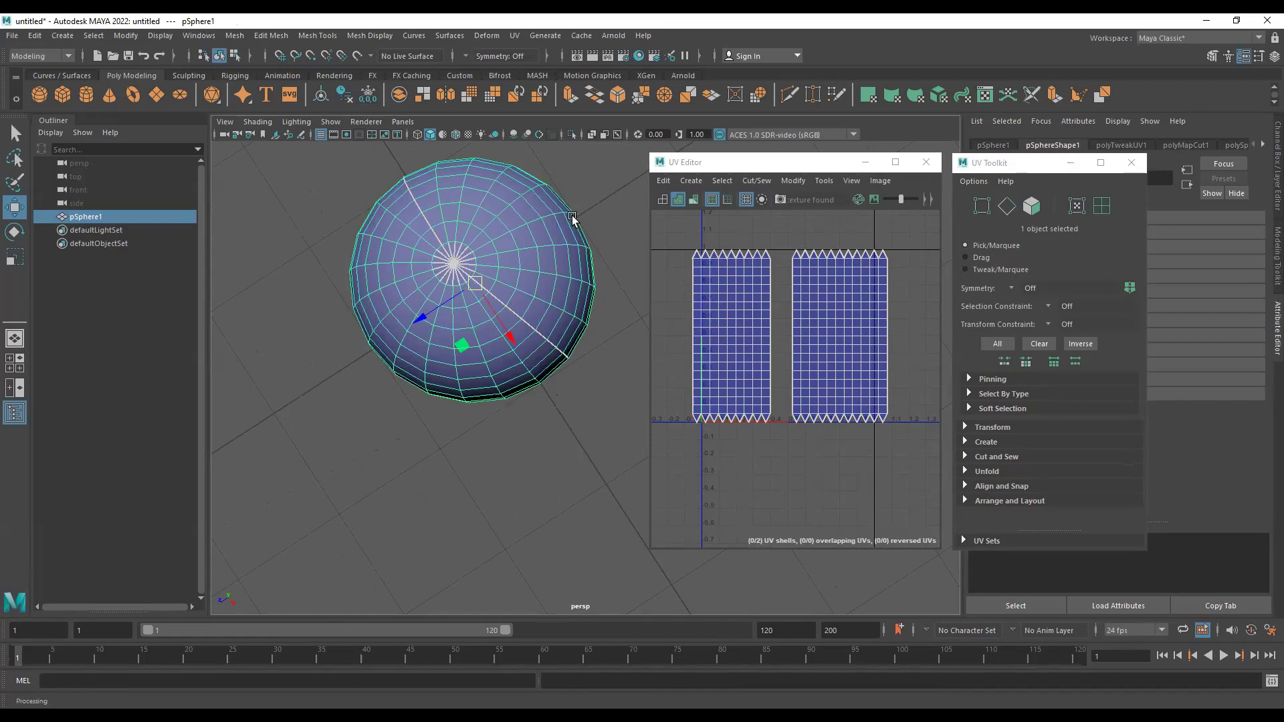
left_click(334, 75)
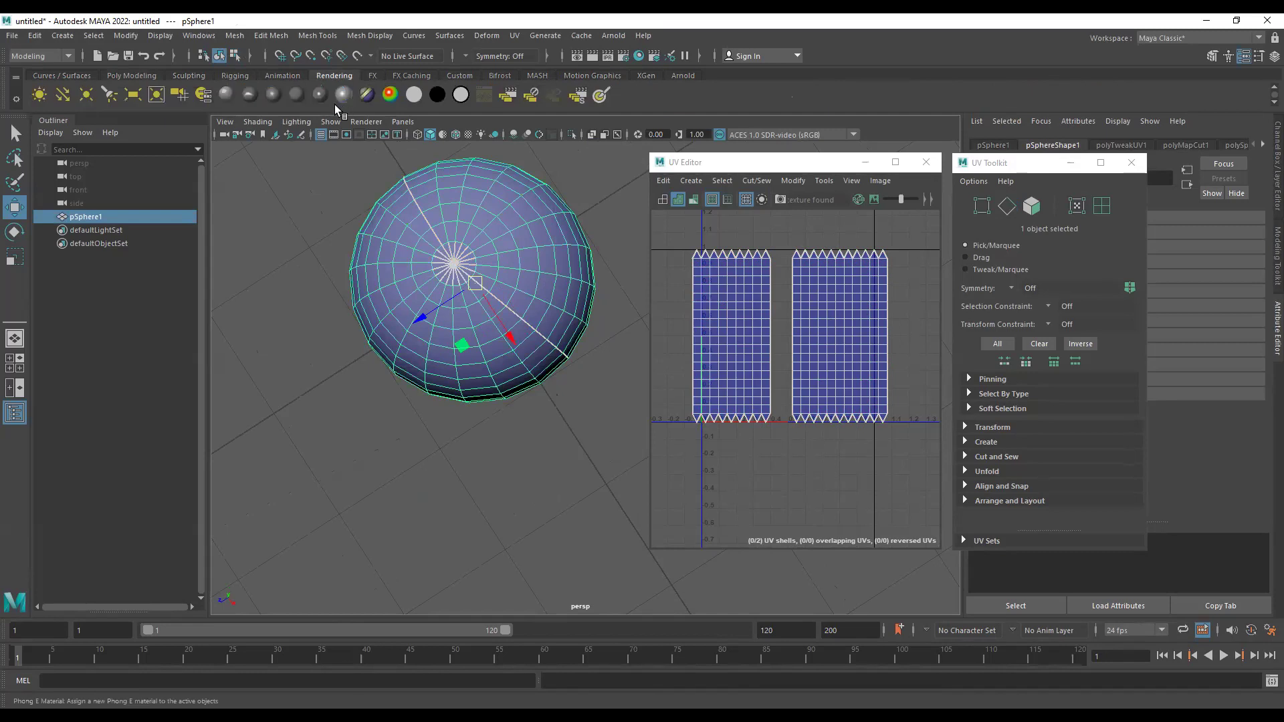
left_click(301, 95)
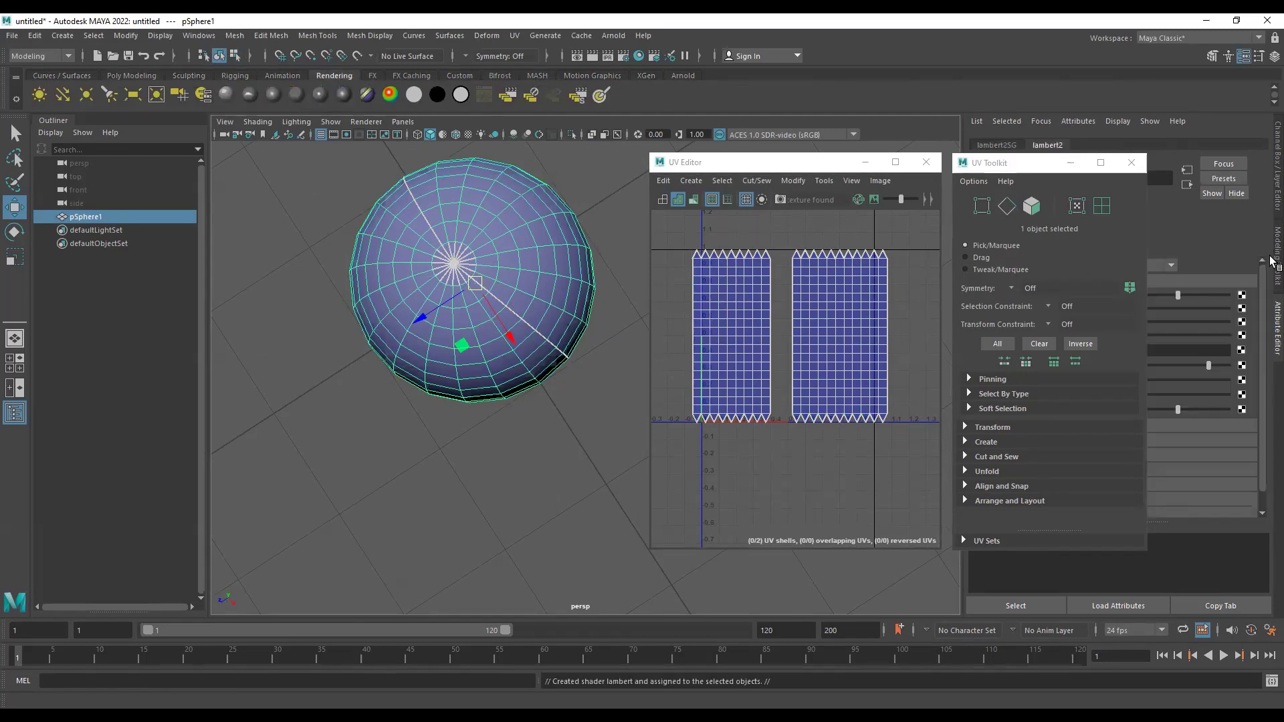
left_click(1240, 295)
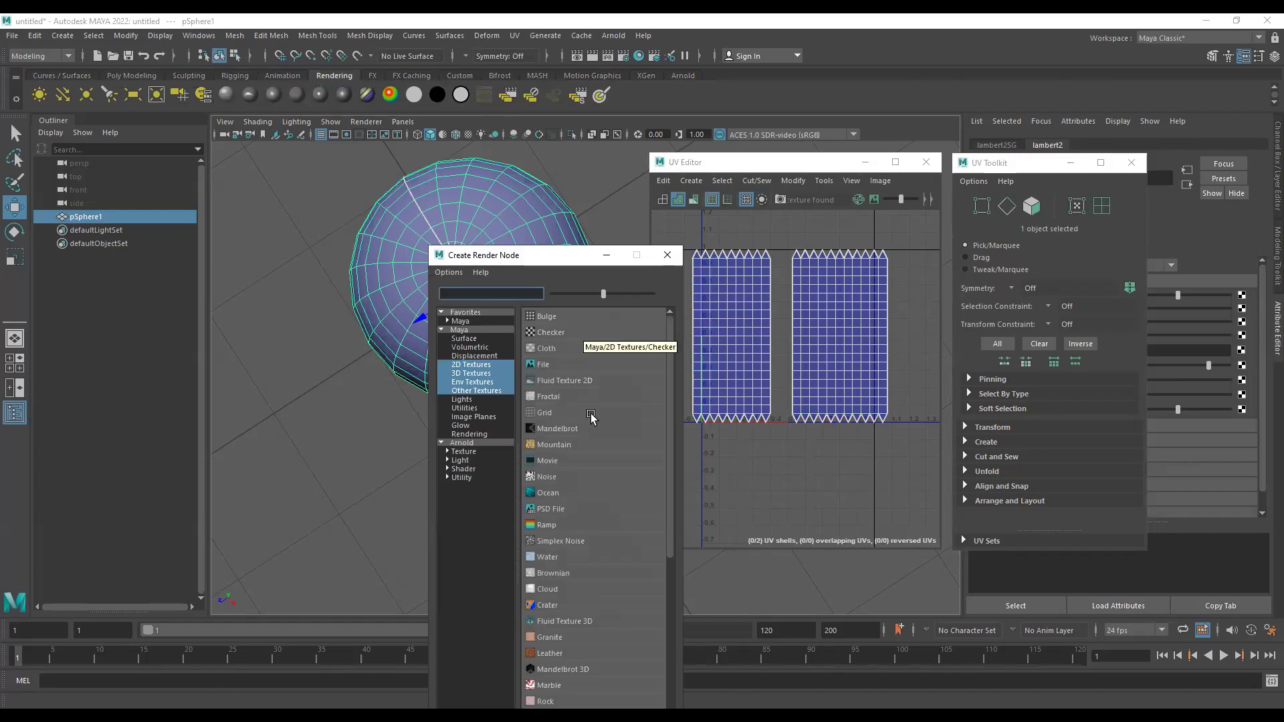
left_click(581, 333)
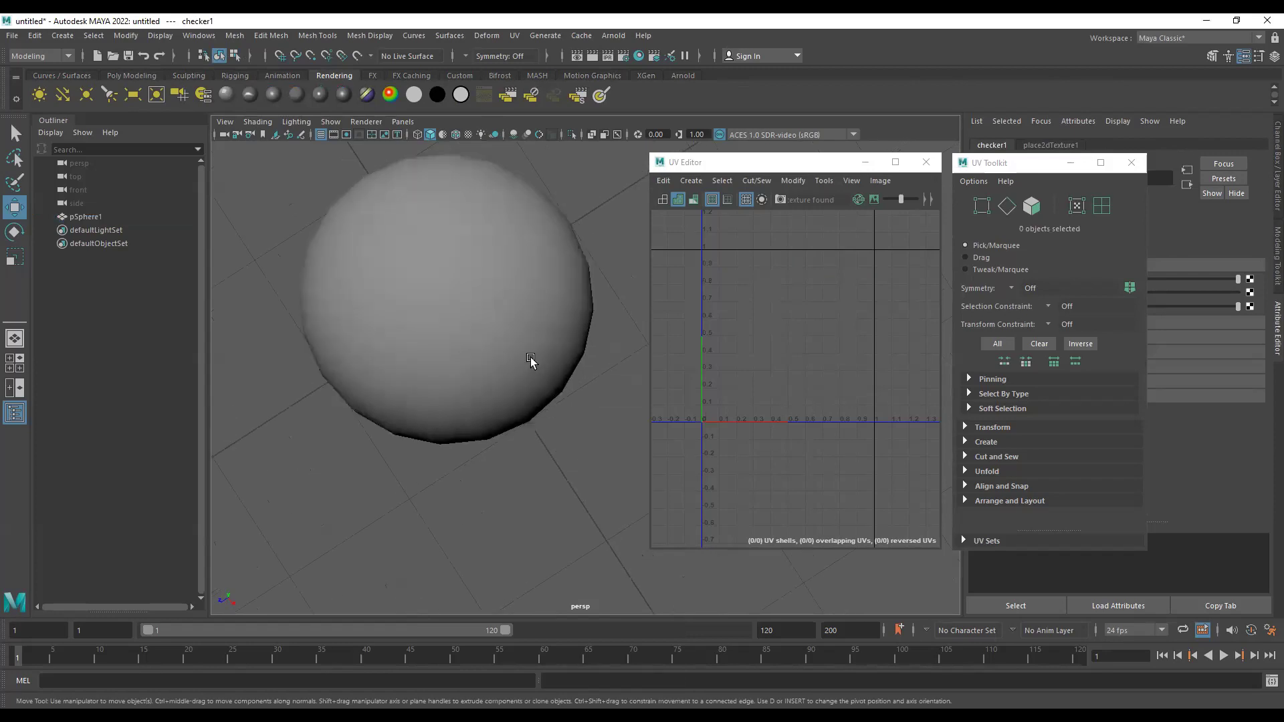
Turn on textured display, compare it with wireframe and shaded display, and inspect the checker pattern along the sphere's seams.
key("6")
left_click_drag(490, 433, 493, 368, "alt")
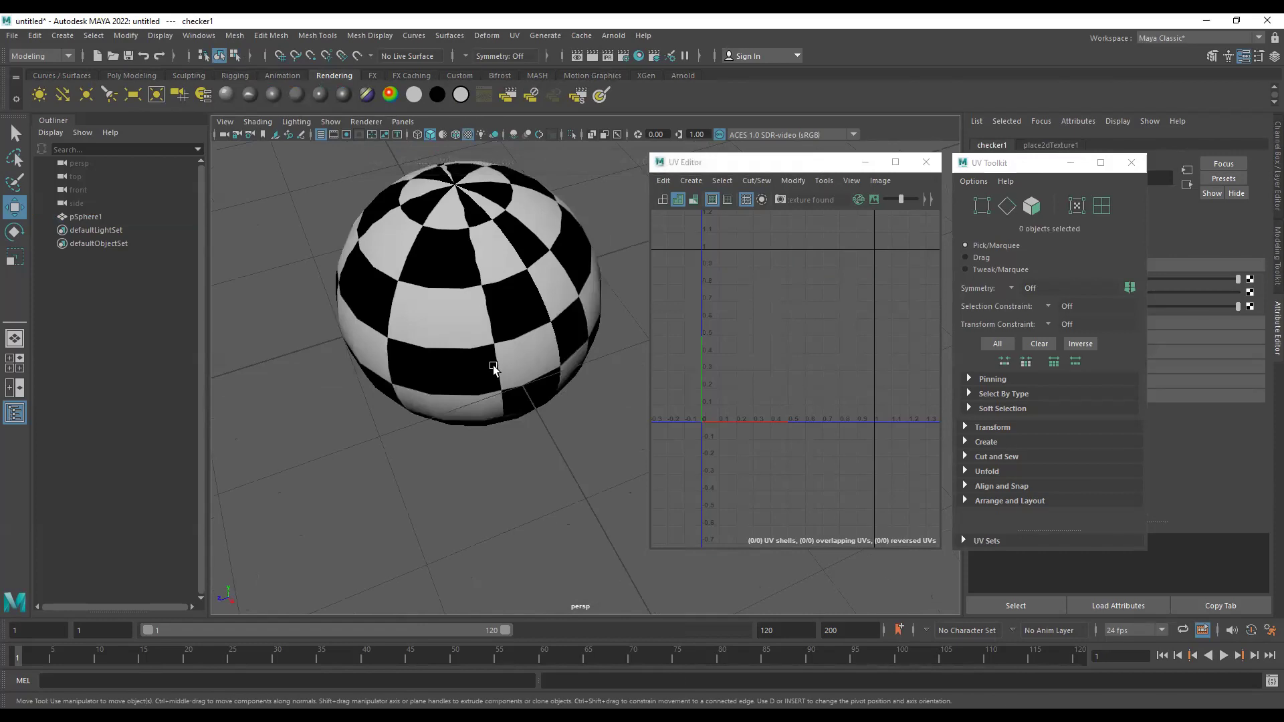
key("4")
key("5")
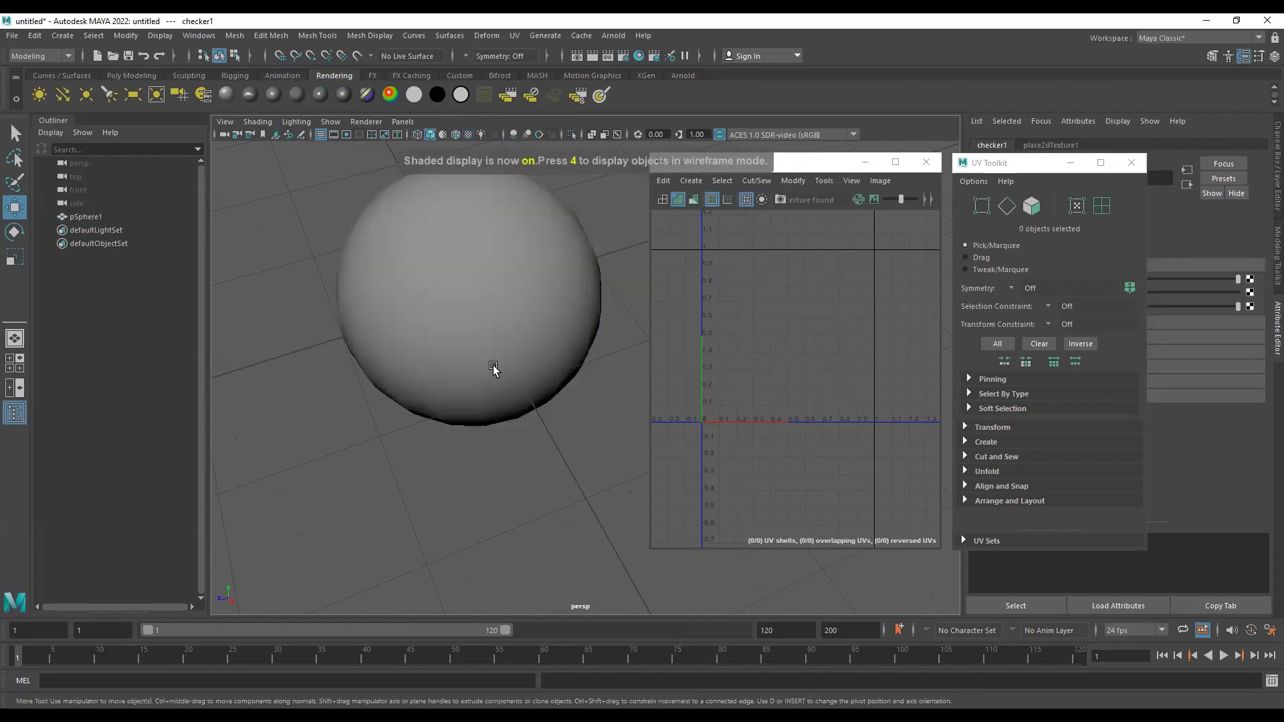
key("6")
scroll(447, 367, "up", 4)
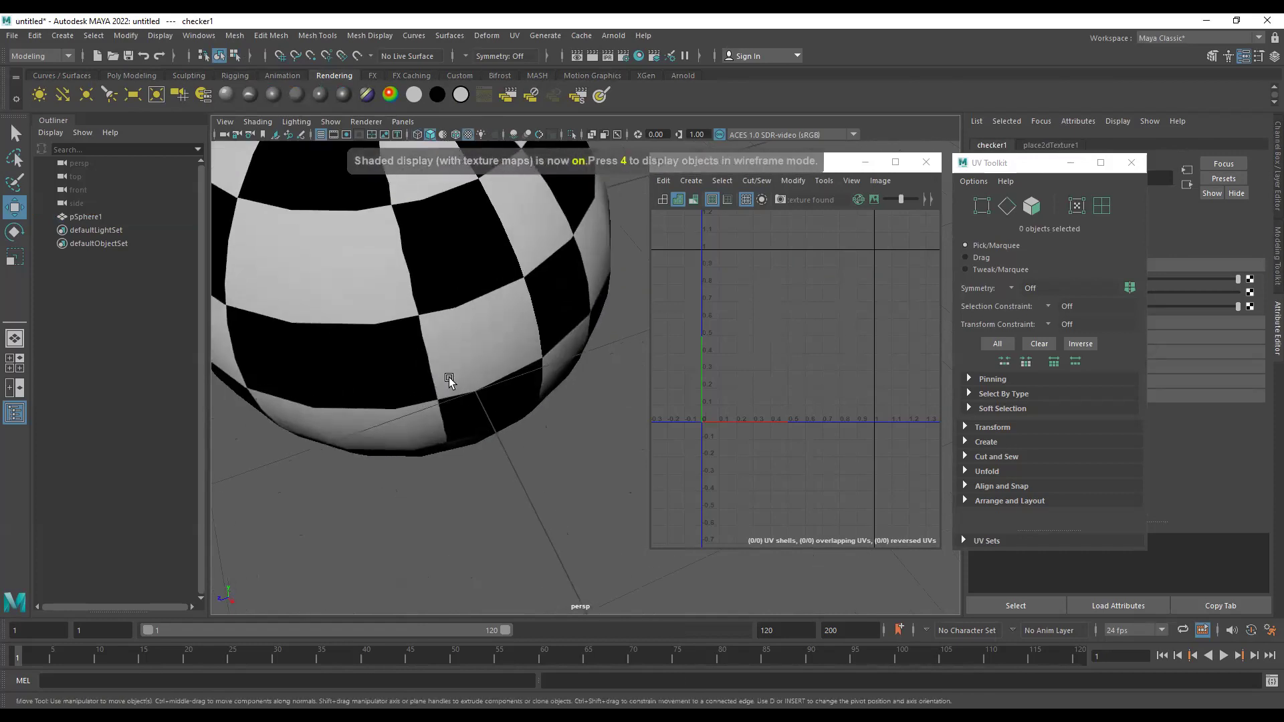
middle_click_drag(447, 367, 464, 499, "alt")
left_click_drag(493, 471, 510, 295, "alt")
scroll(454, 317, "up", 2)
middle_click_drag(448, 320, 396, 326, "alt")
left_click_drag(396, 325, 444, 287, "alt")
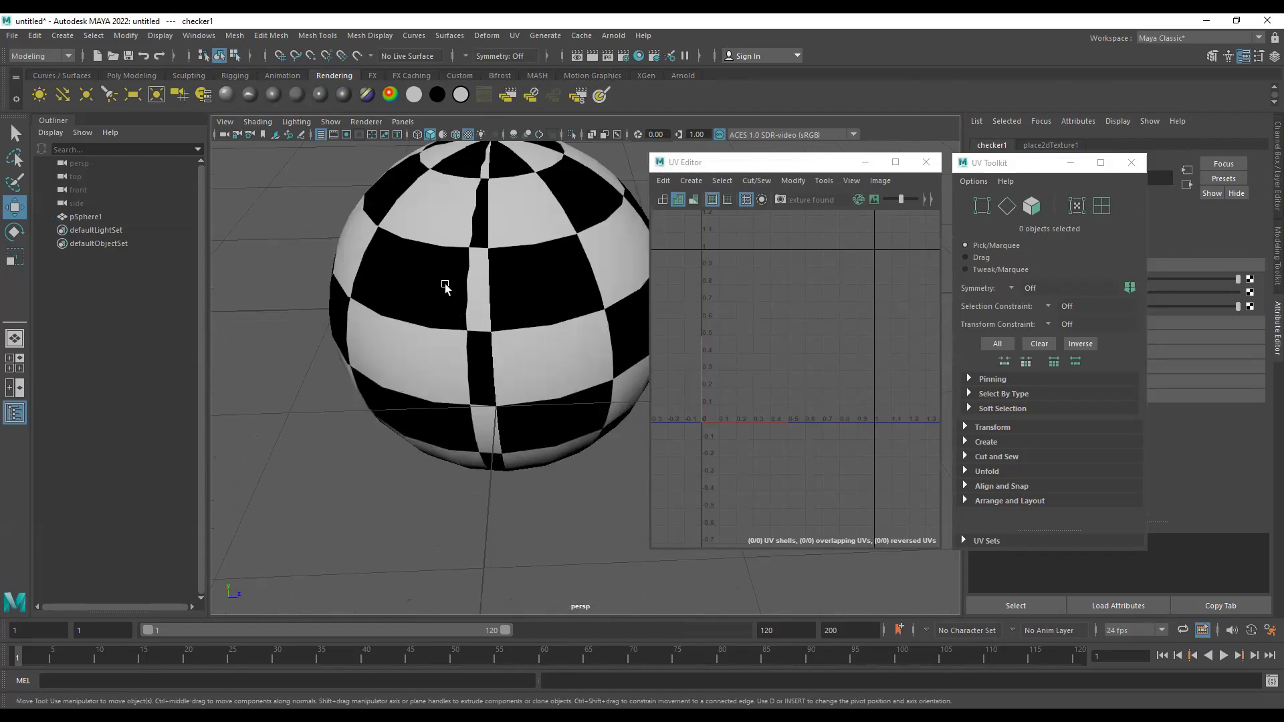
Select the right UV shell and move it left to about U 0.67, until its border meets the left shell.
left_click(538, 287)
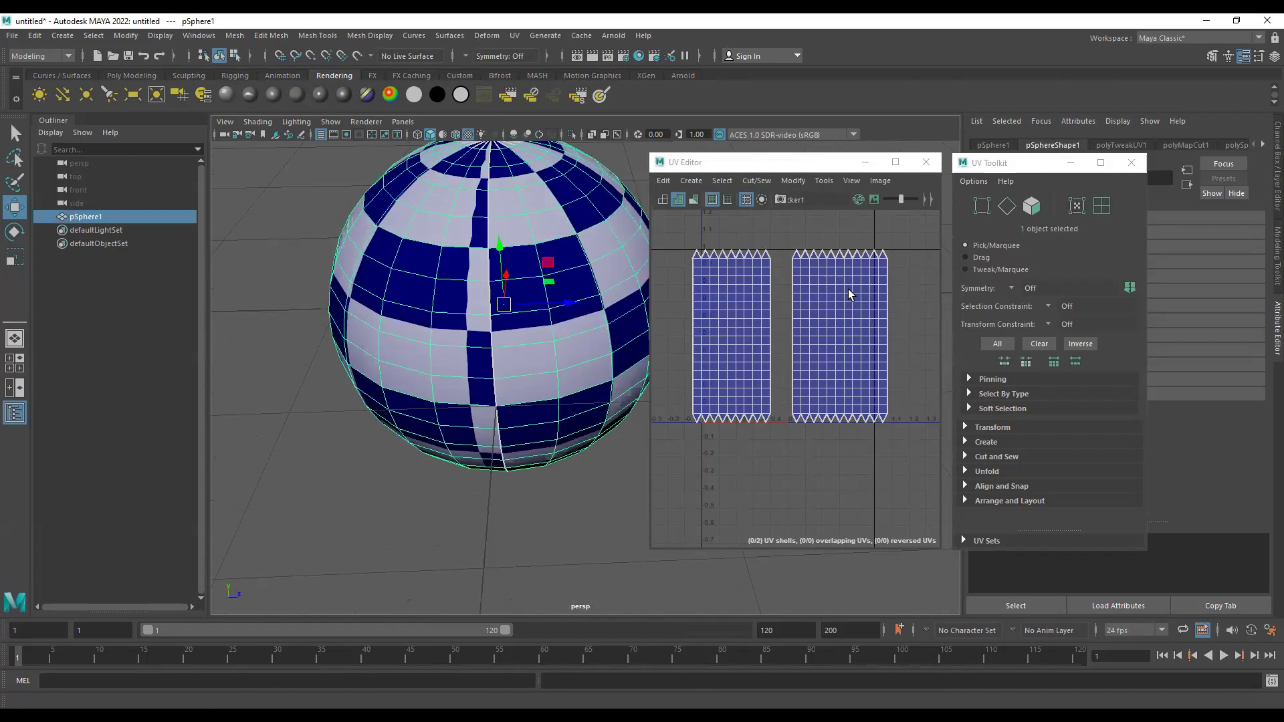
double_click(848, 349)
scroll(850, 337, "up", 4)
middle_click_drag(862, 345, 840, 339, "alt")
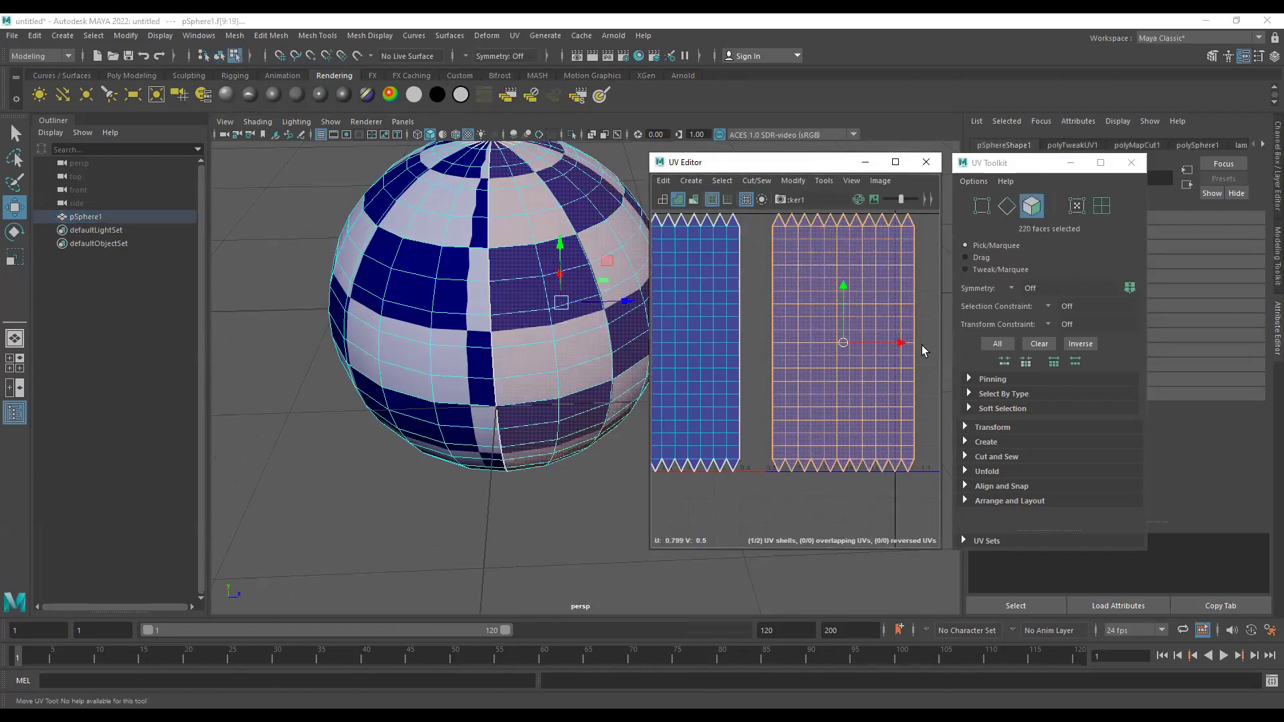
left_click_drag(896, 343, 866, 347)
scroll(868, 352, "up", 5)
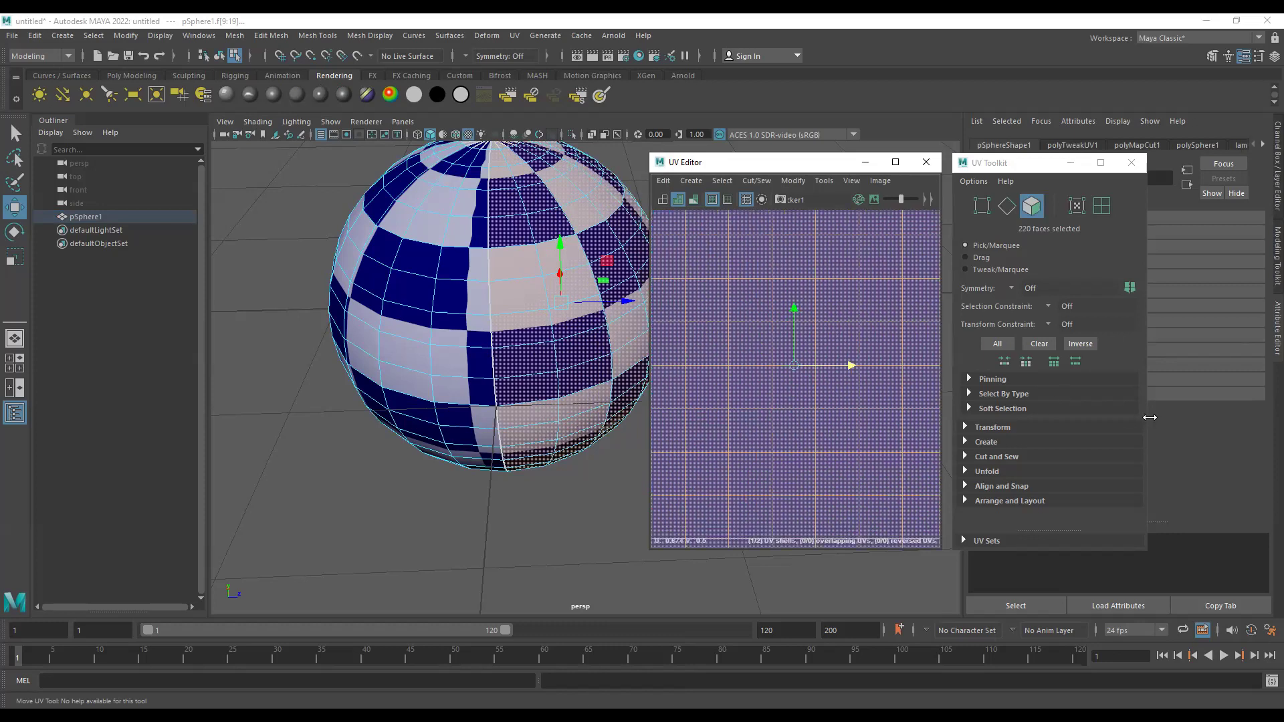
scroll(897, 375, "down", 3)
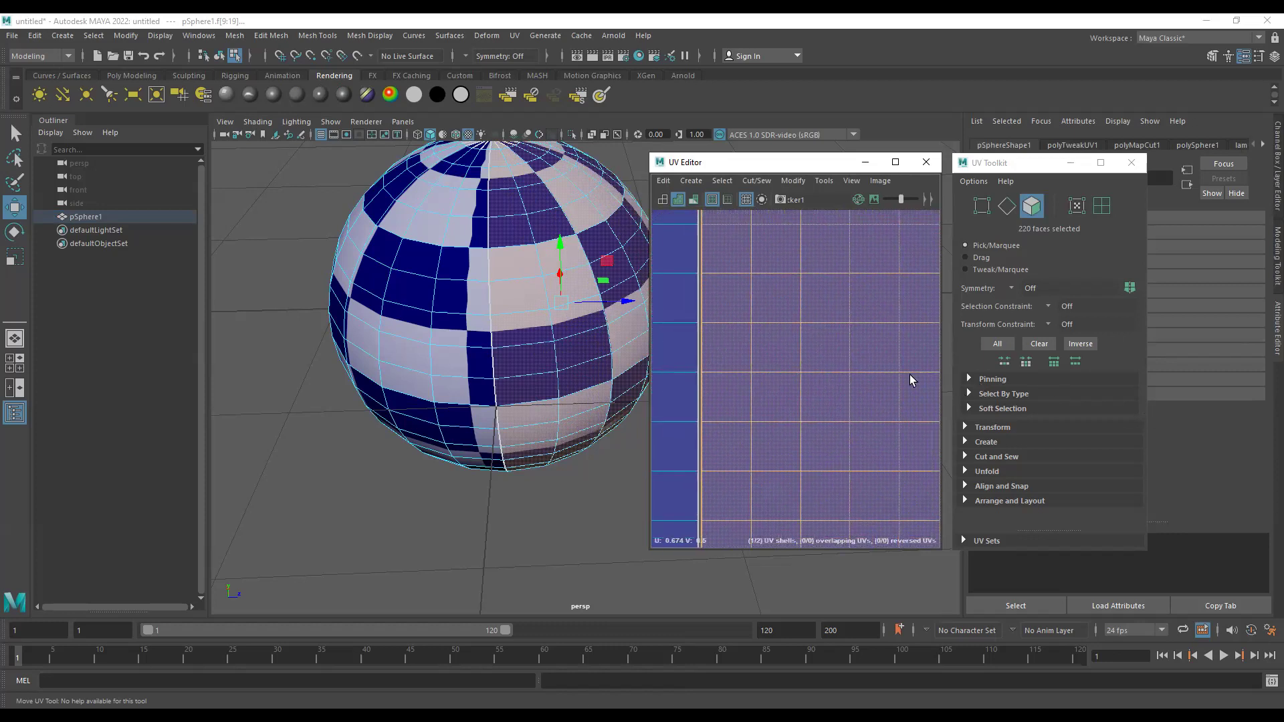
left_click_drag(924, 366, 921, 366)
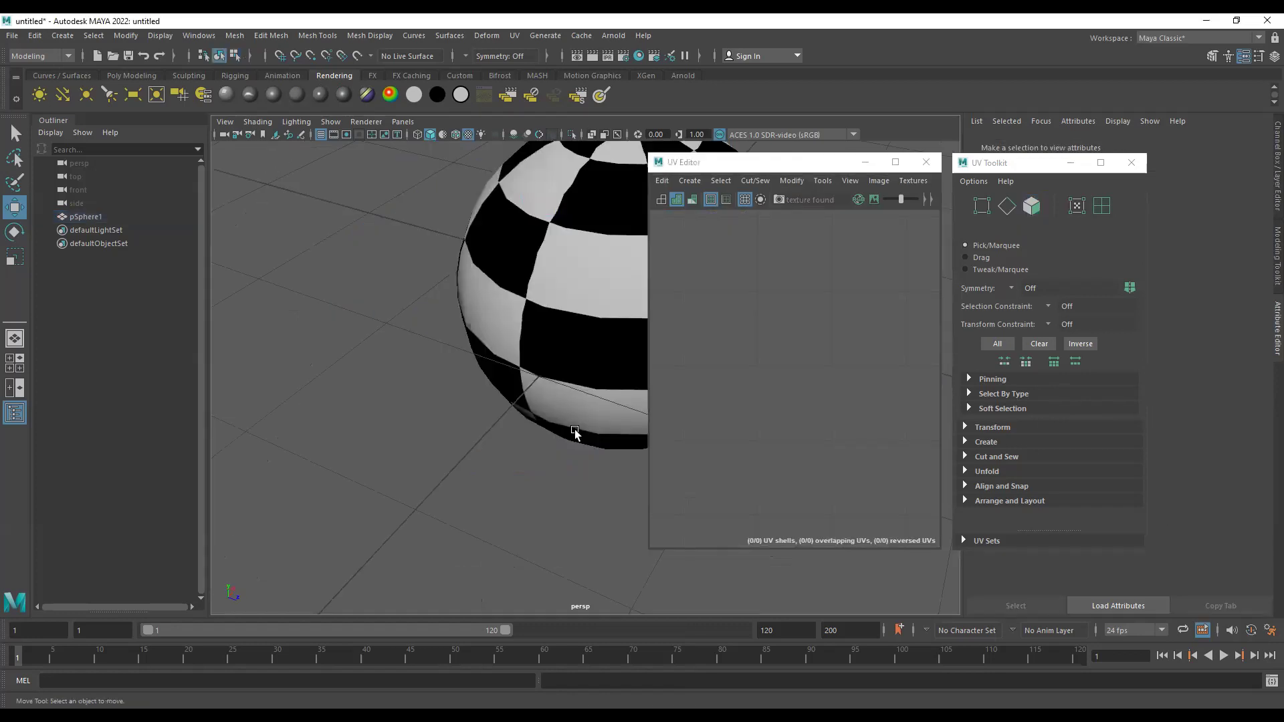
Reselect the right UV shell and move it away from the left shell to about U 1.11, V -0.09.
middle_click_drag(575, 429, 362, 488, "alt")
left_click(512, 461)
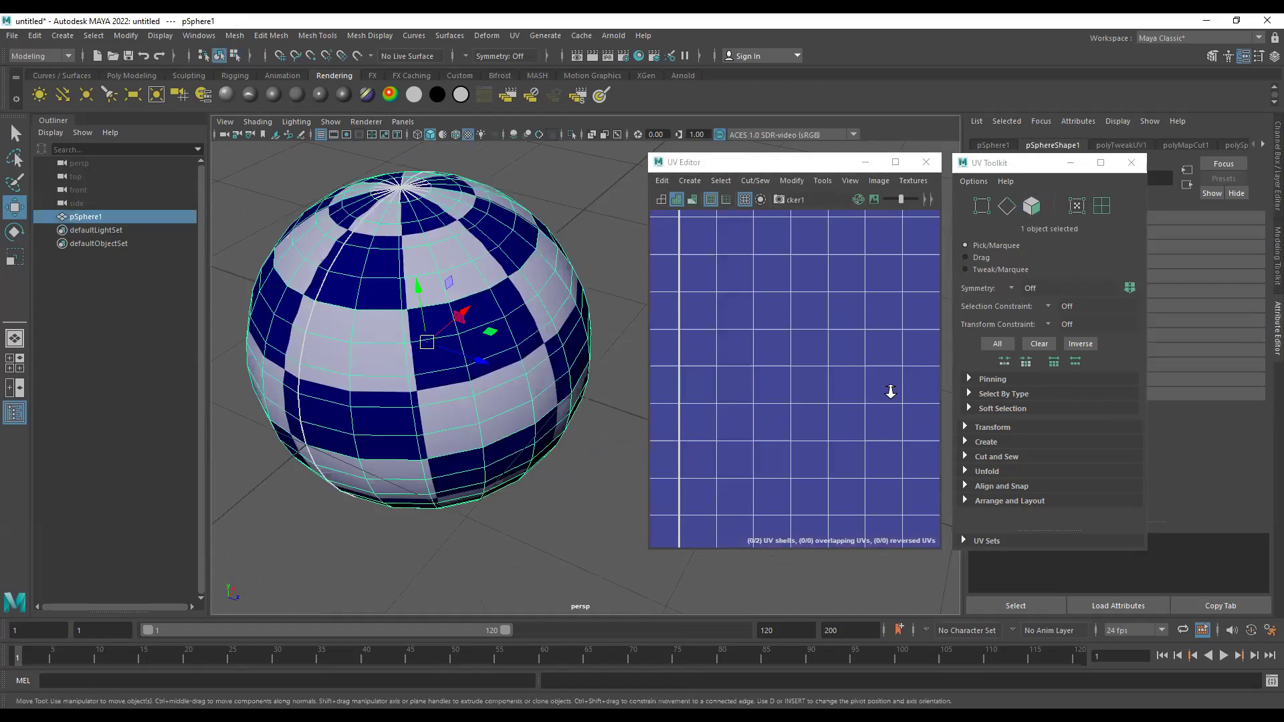
key("f")
middle_click_drag(871, 426, 807, 392, "alt")
double_click(787, 351)
left_click_drag(802, 363, 886, 472)
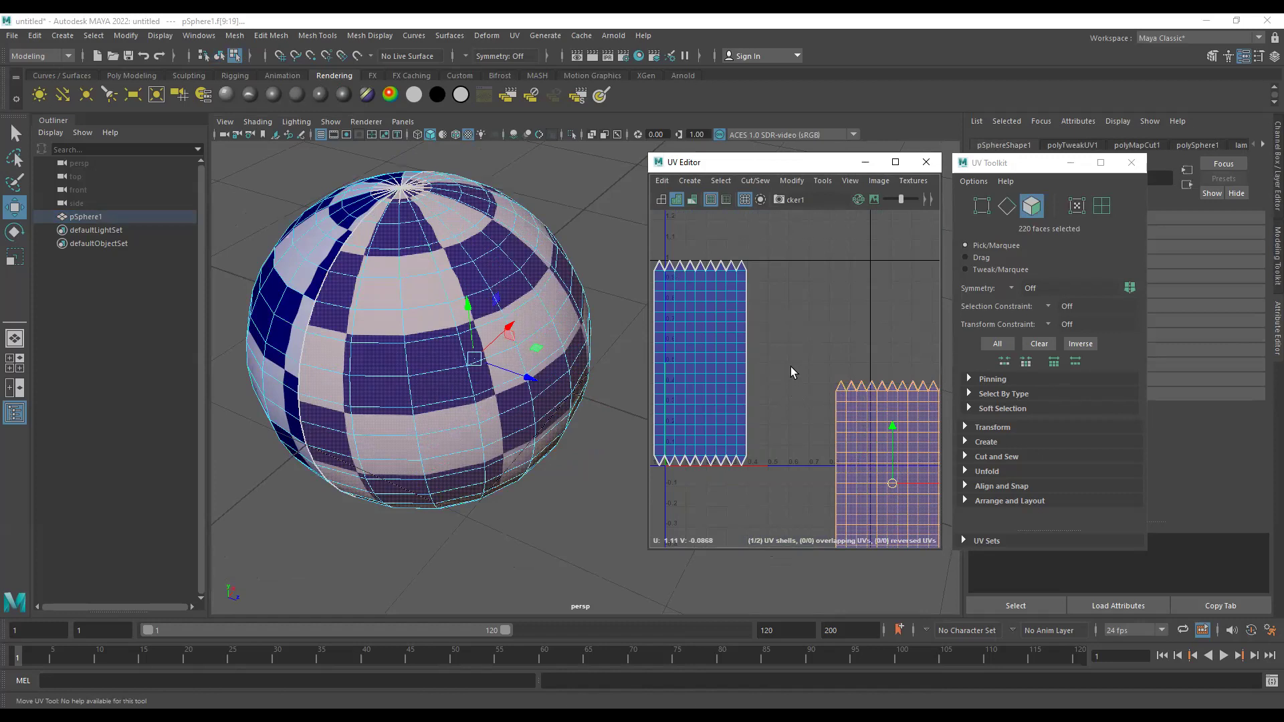
Select the left shell's right border edges and join the two shells with Move and Sew Edges.
left_click(776, 382)
left_click(745, 403)
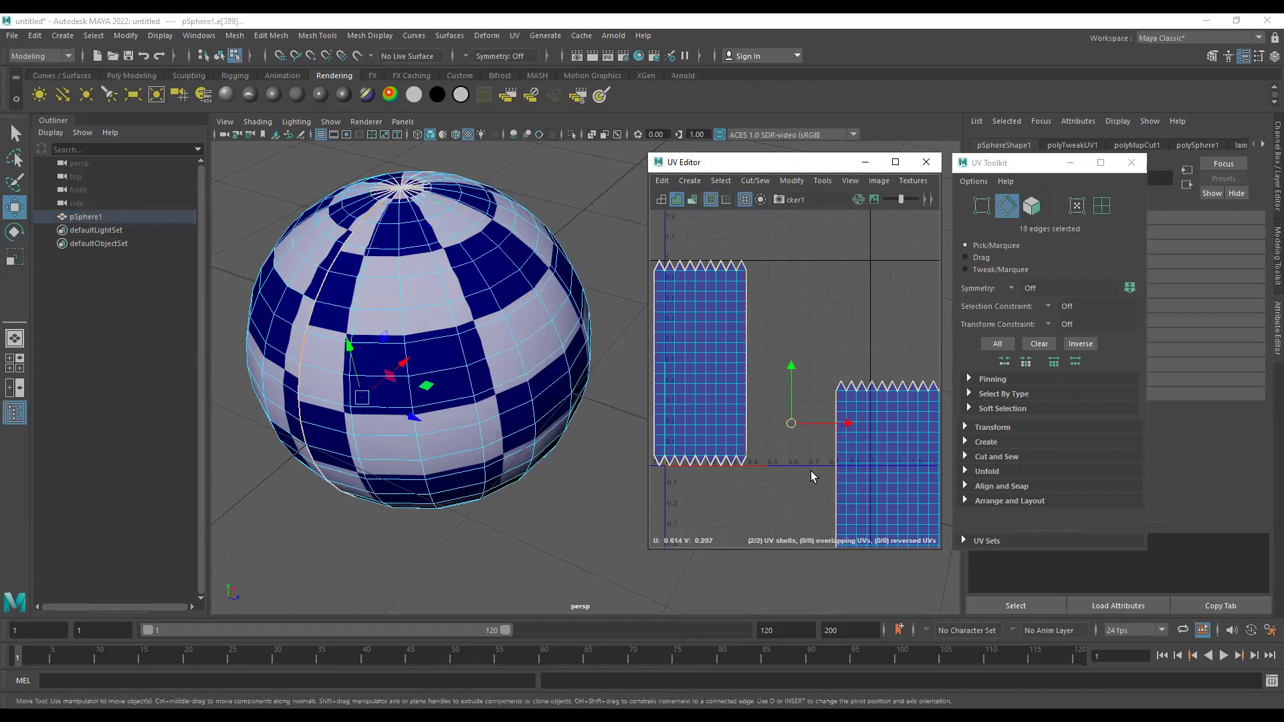
left_click(776, 275)
left_click(748, 276)
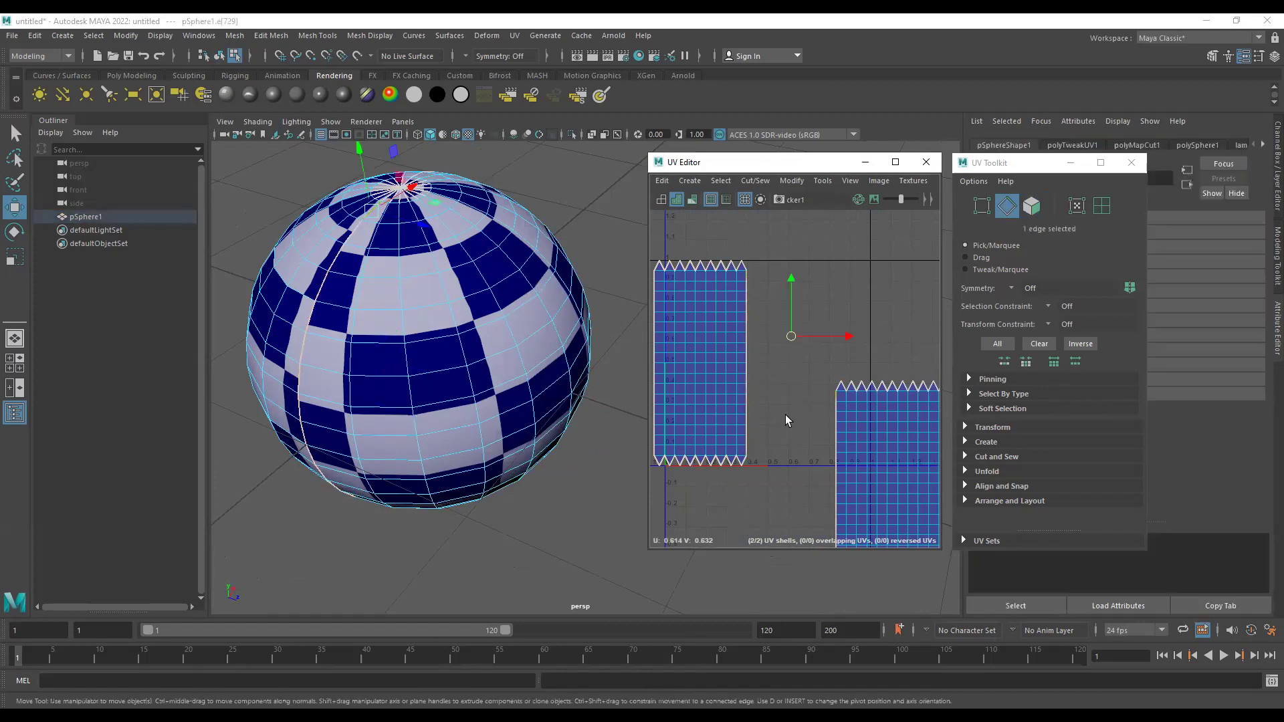
double_click(747, 453)
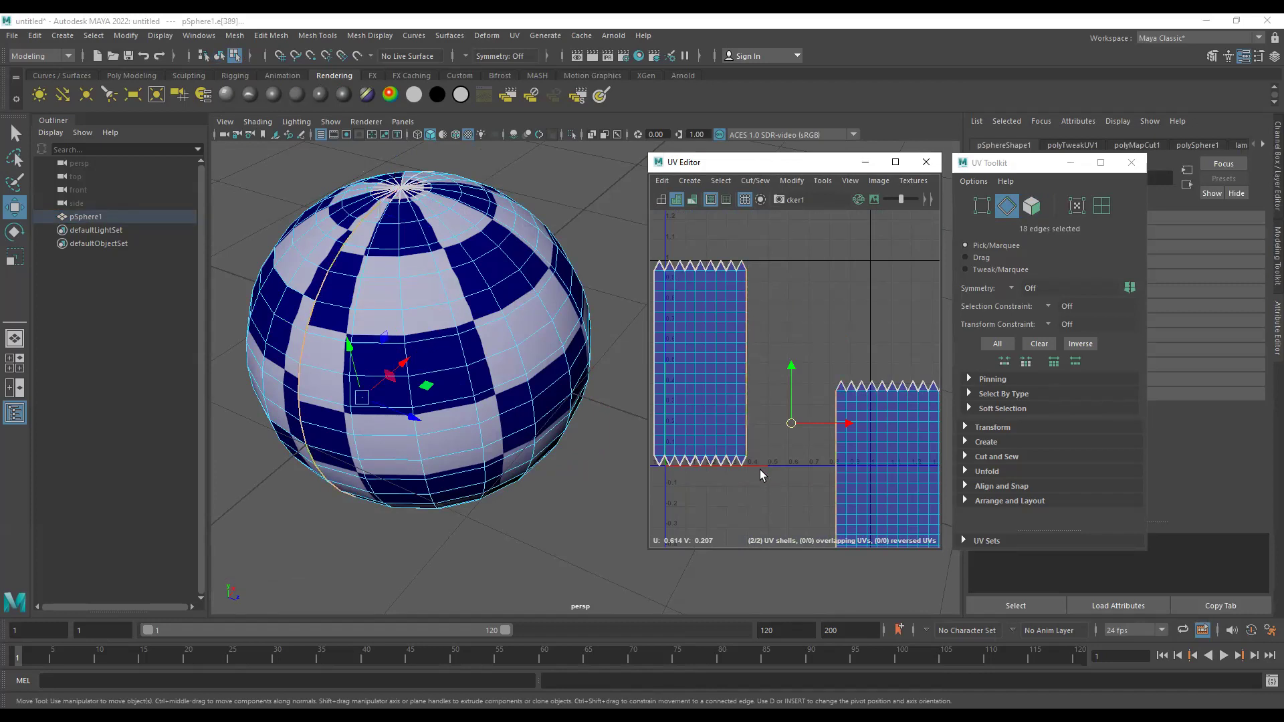
right_click(768, 311, "shift")
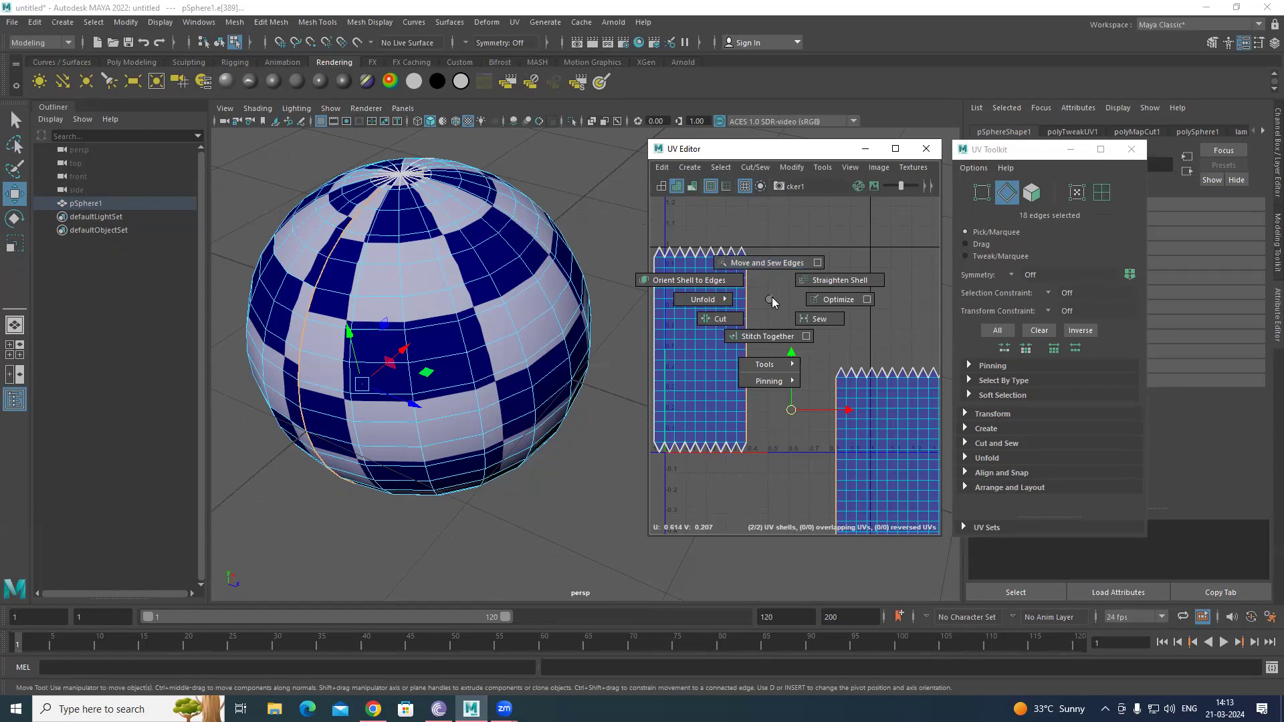
left_click(770, 260)
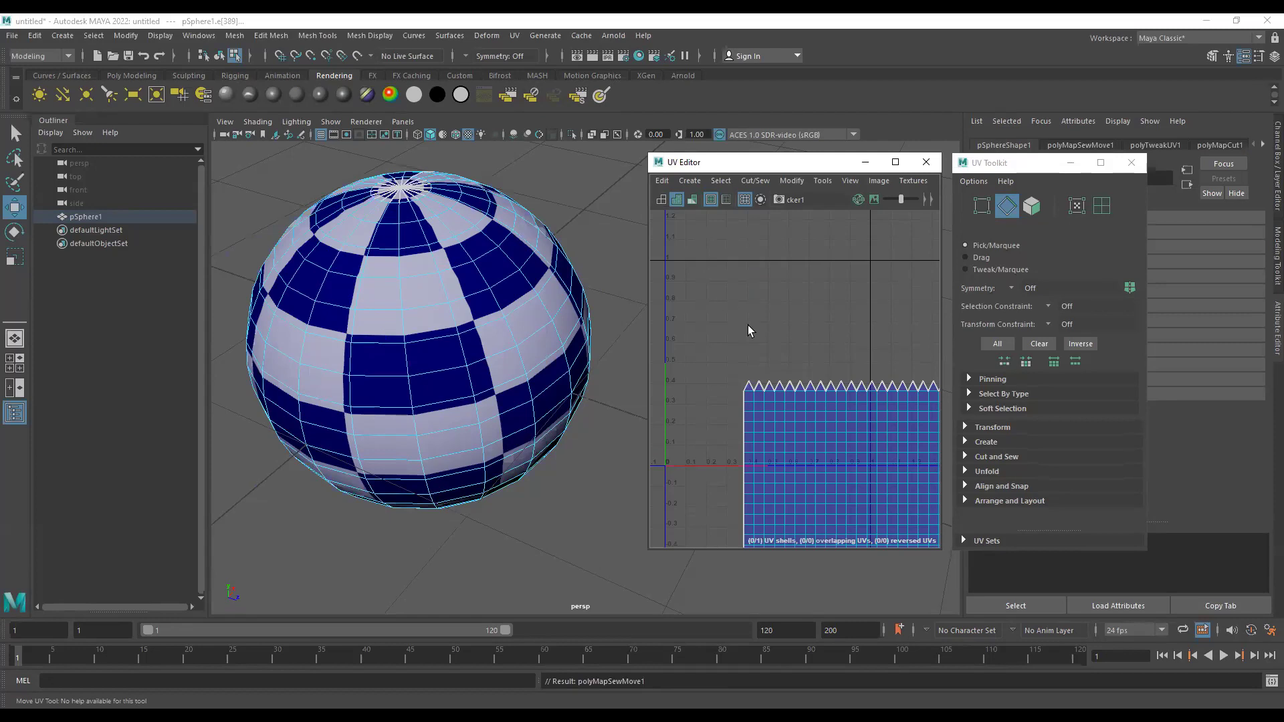
Examine the checker pattern around the sewn sphere from several angles, including at the former and remaining seams.
scroll(883, 474, "down", 2)
right_click_drag(746, 405, 734, 402, "alt")
middle_click_drag(860, 472, 797, 330, "alt")
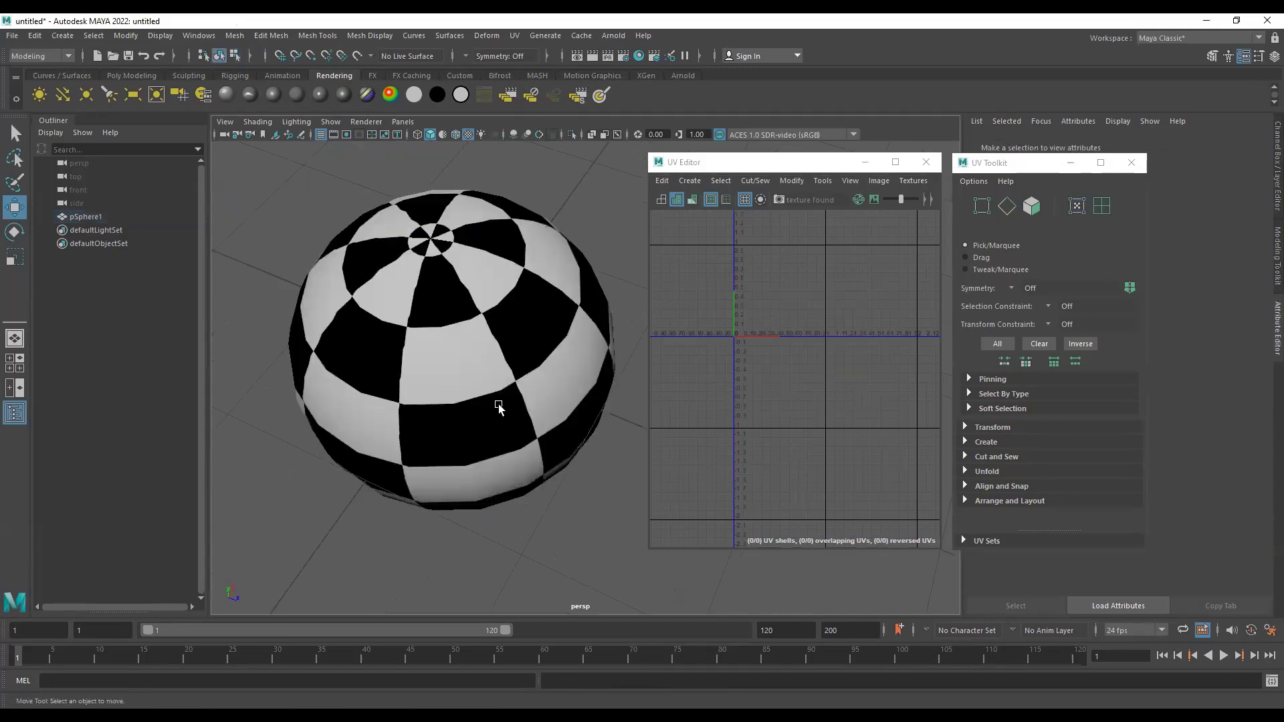
left_click(561, 318)
left_click(565, 166)
left_click_drag(505, 284, 509, 338, "alt")
left_click(462, 273)
middle_click_drag(527, 310, 557, 400, "alt")
left_click_drag(520, 330, 546, 262, "alt")
left_click(405, 383)
left_click_drag(405, 384, 453, 415, "alt")
middle_click_drag(453, 415, 384, 313, "alt")
right_click_drag(383, 312, 527, 333, "alt")
left_click(527, 335)
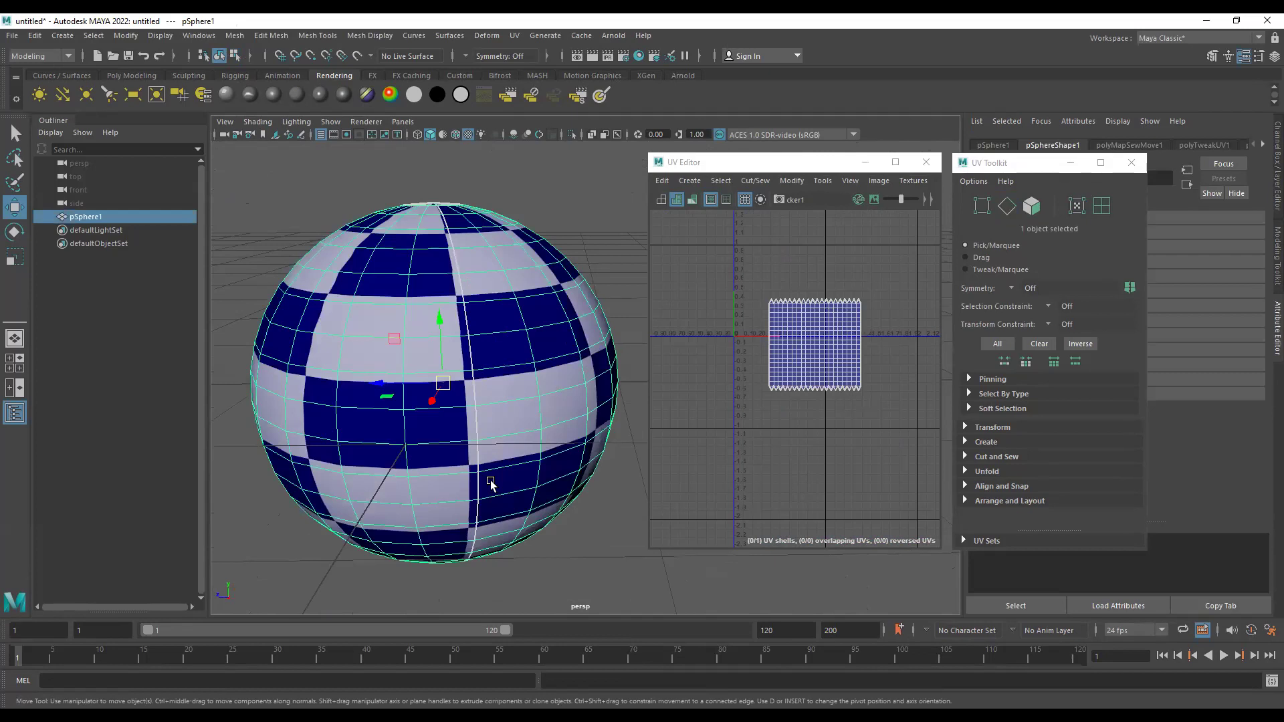
Select all the UVs of the sewn shell in the UV Editor.
scroll(762, 361, "up", 4)
key("f")
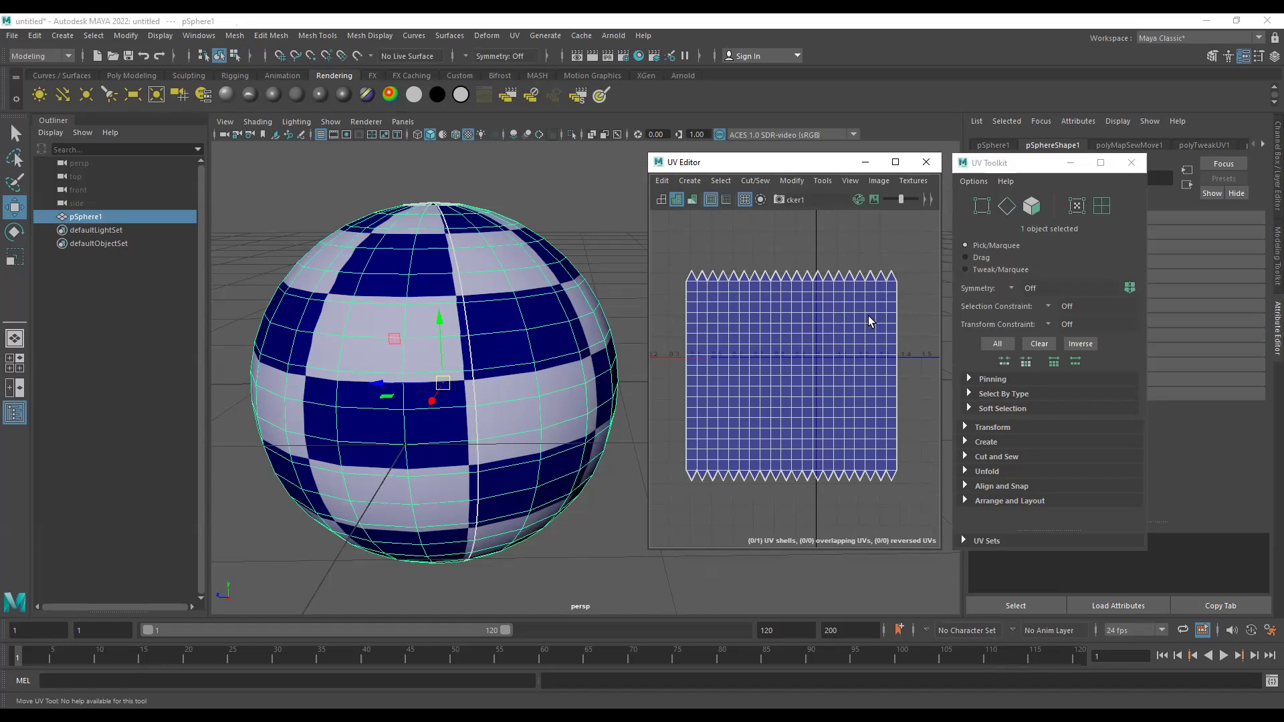
scroll(865, 321, "down", 4)
middle_click_drag(745, 281, 746, 300, "alt")
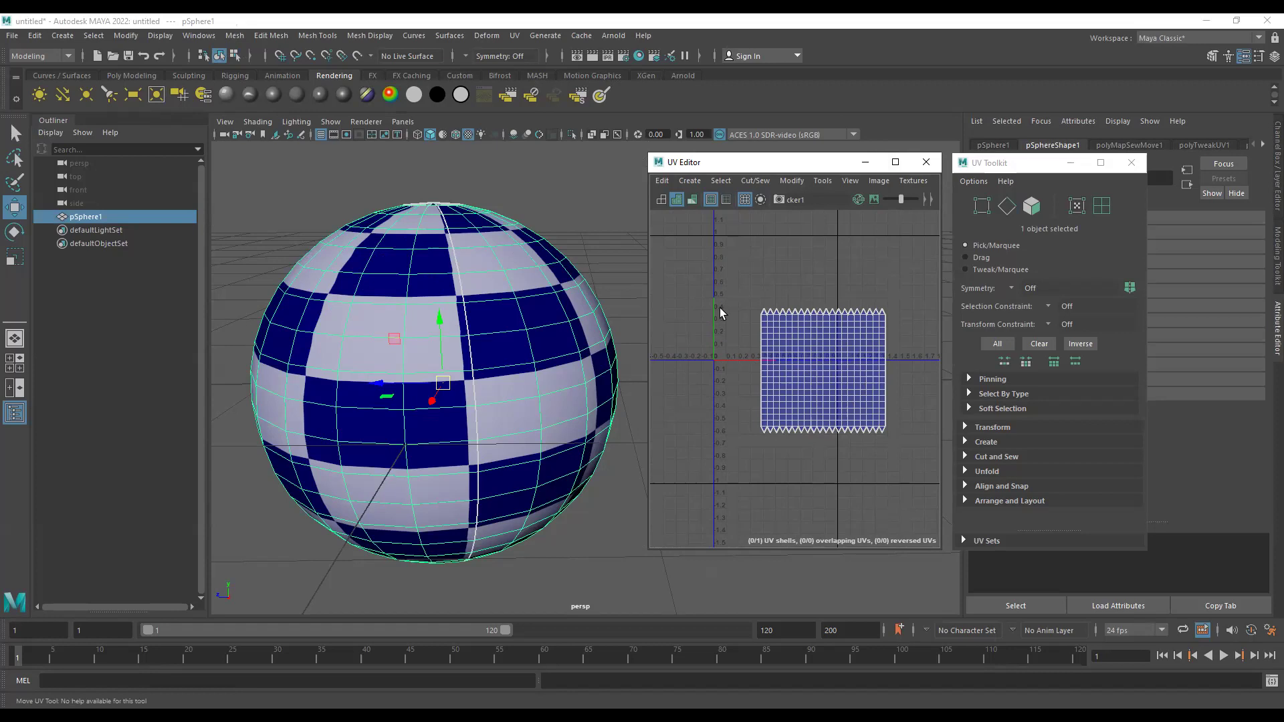
left_click_drag(705, 295, 946, 489)
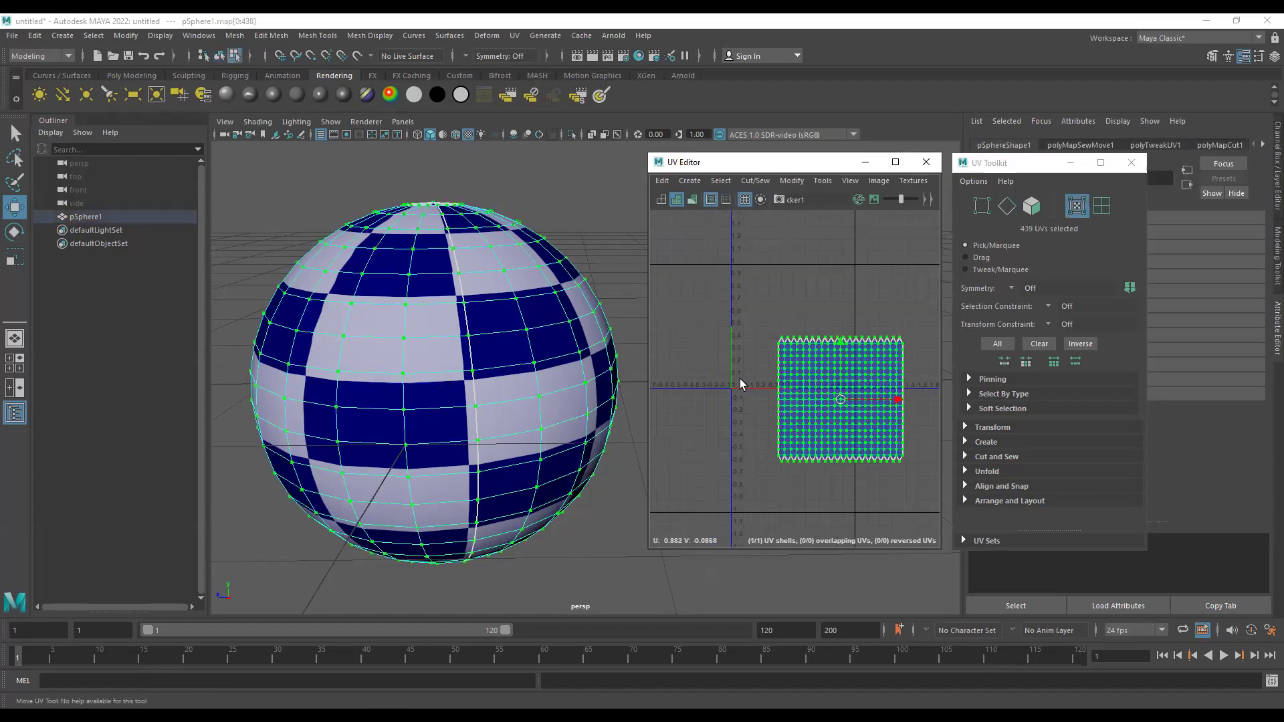
middle_click_drag(729, 323, 744, 347, "alt")
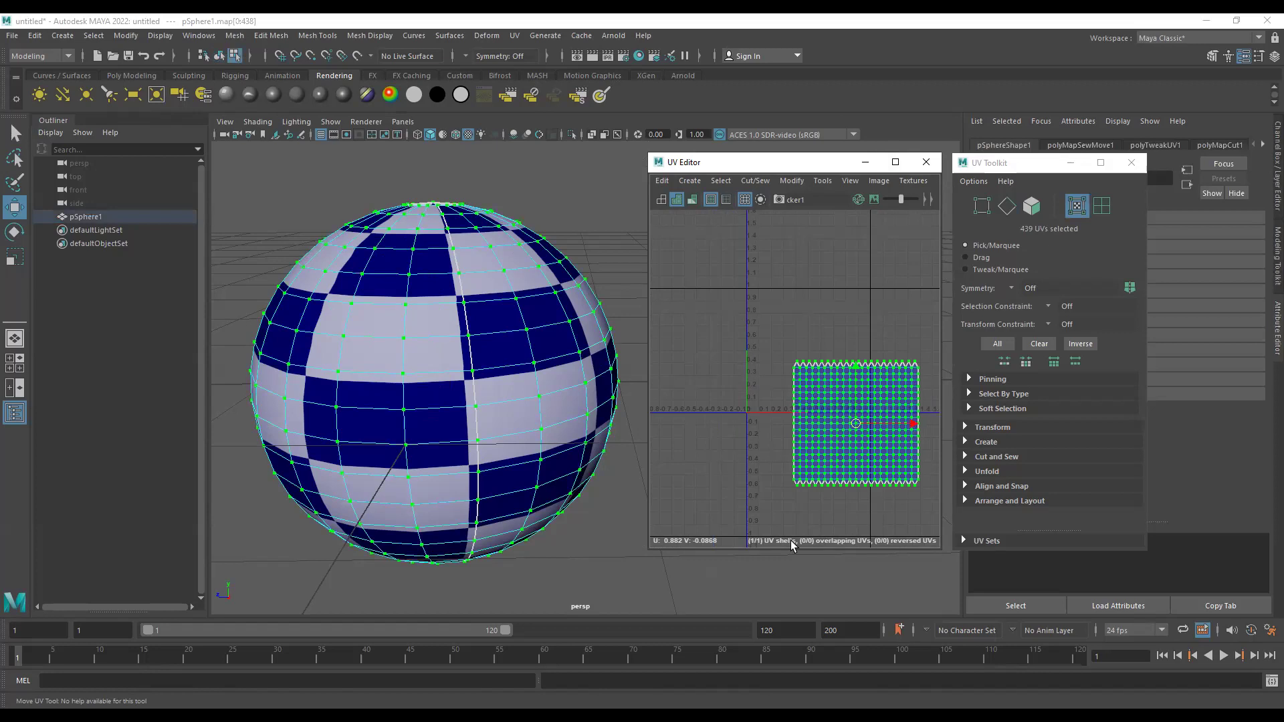
Try Layout on the selected UVs, undo it, and apply Layout again to fit the shell into the 0–1 tile.
key("ctrl+l")
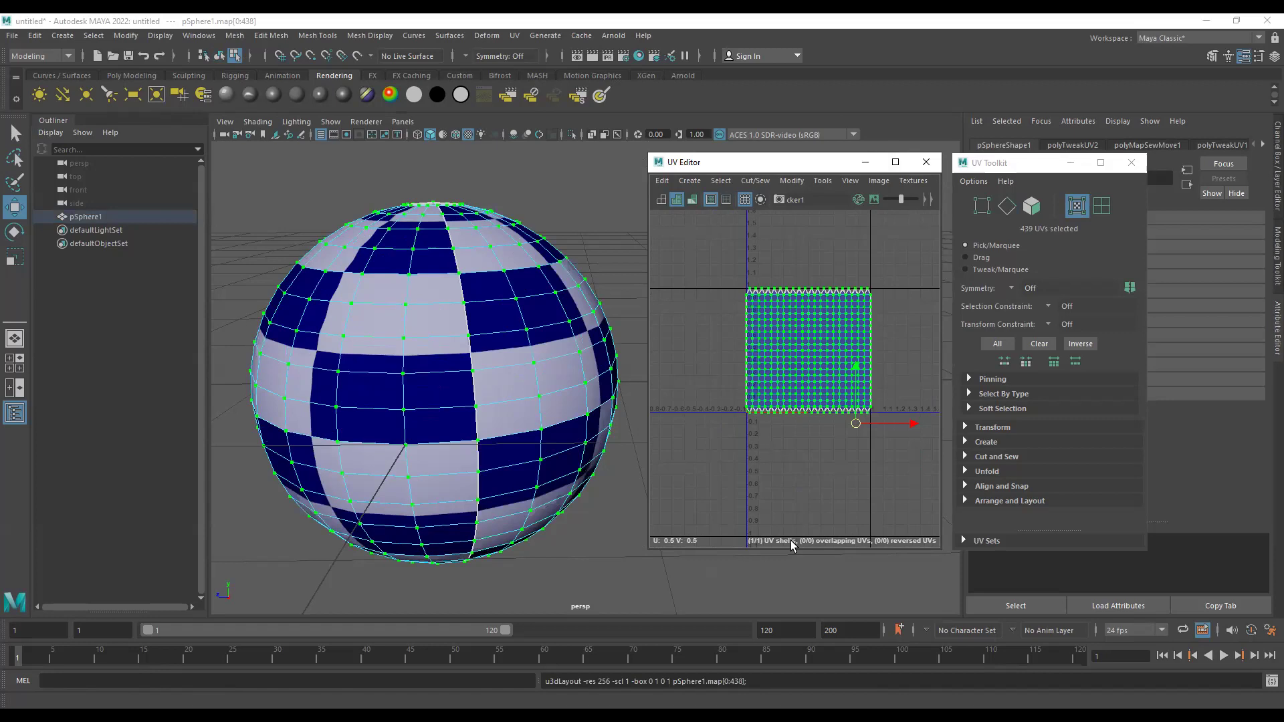
key("ctrl+z")
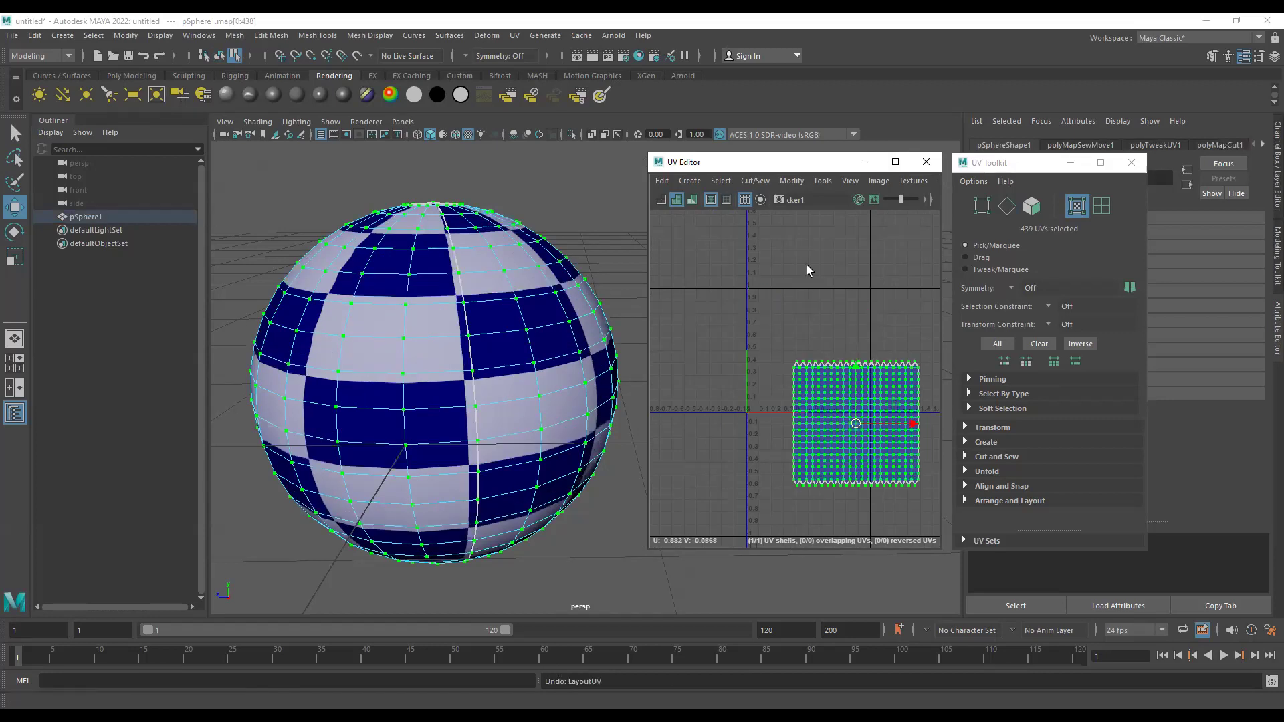
left_click(792, 180)
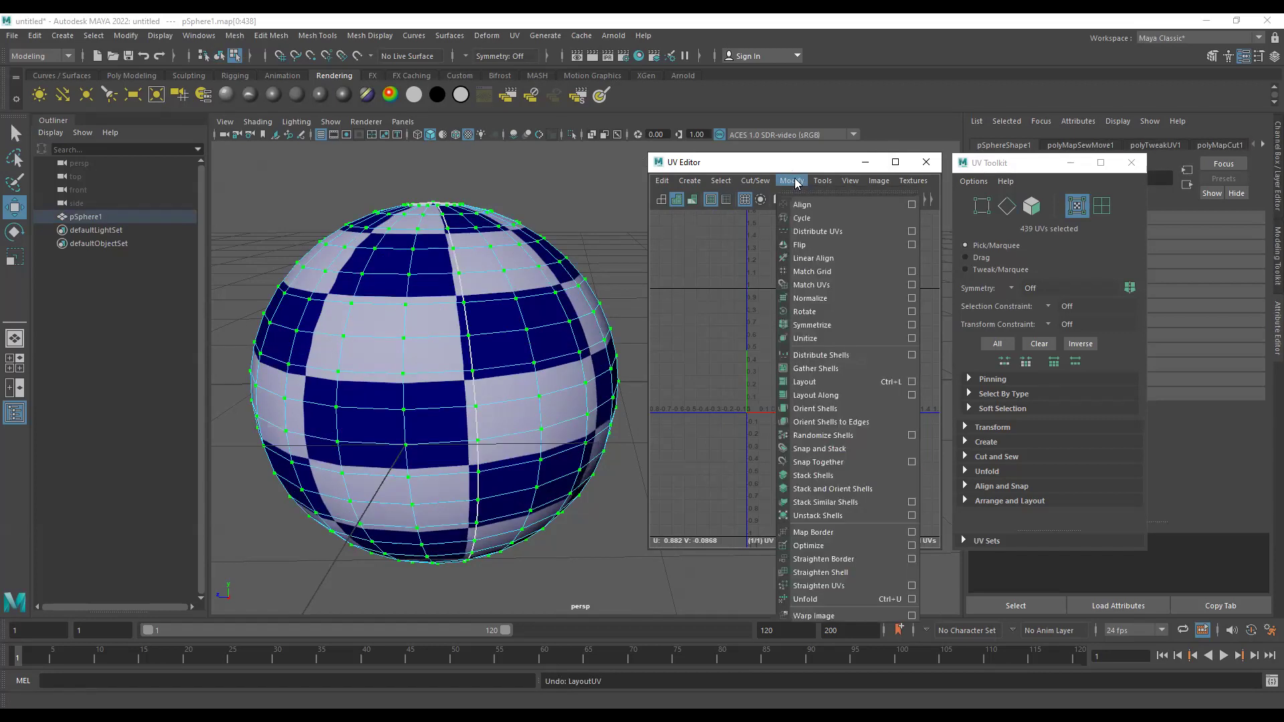
left_click(881, 387)
left_click(807, 489)
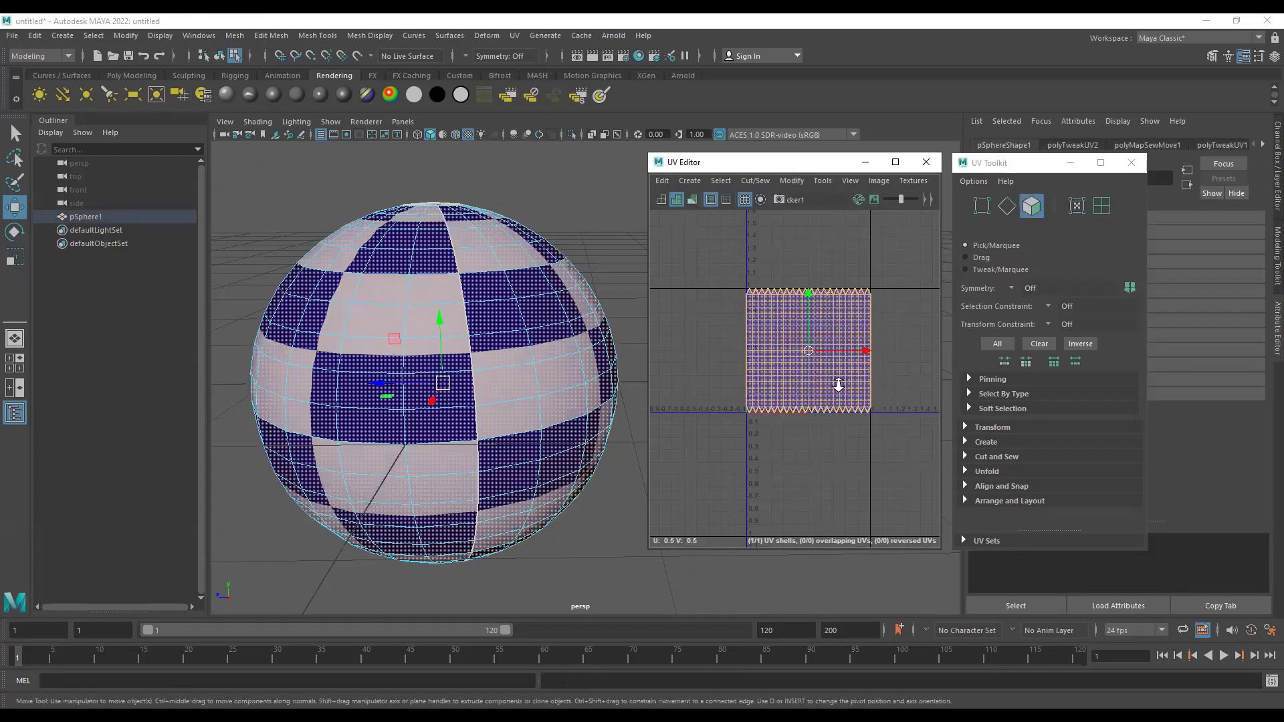
Maximize the UV Editor and center the UV shell and its 0–1 tile in view.
scroll(837, 381, "up", 4)
left_click(894, 163)
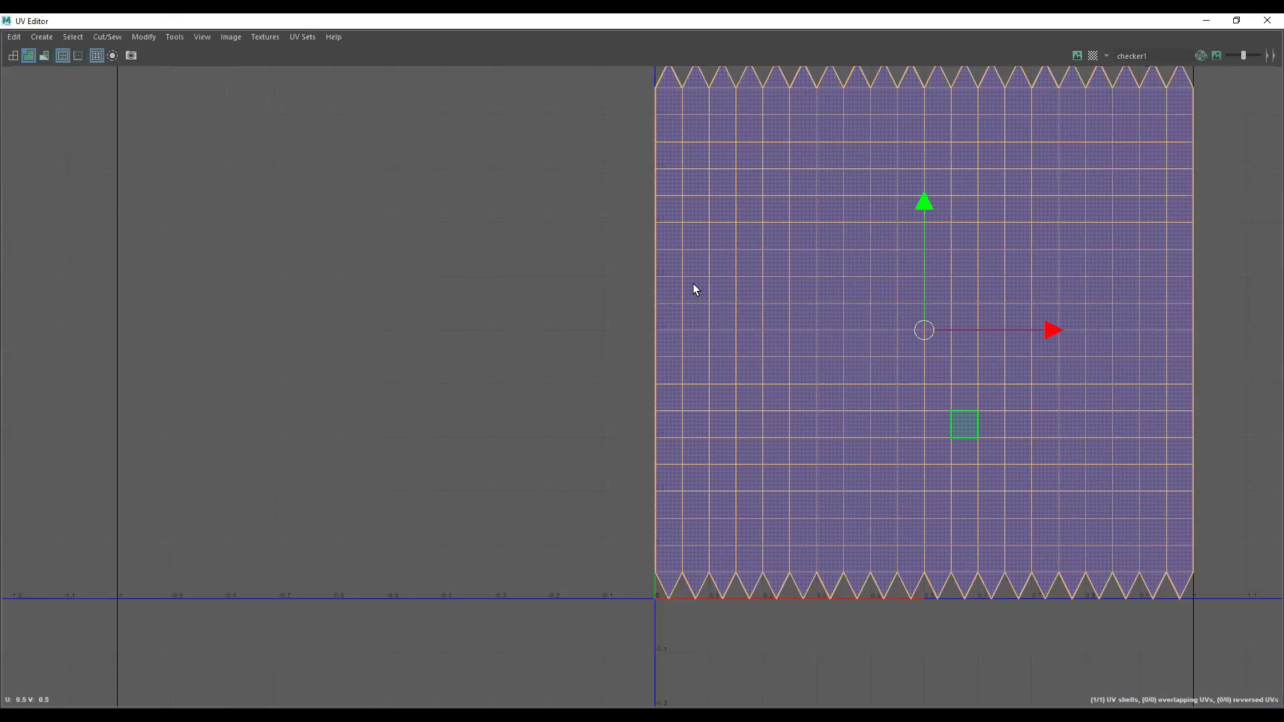
right_click_drag(811, 379, 598, 330, "alt")
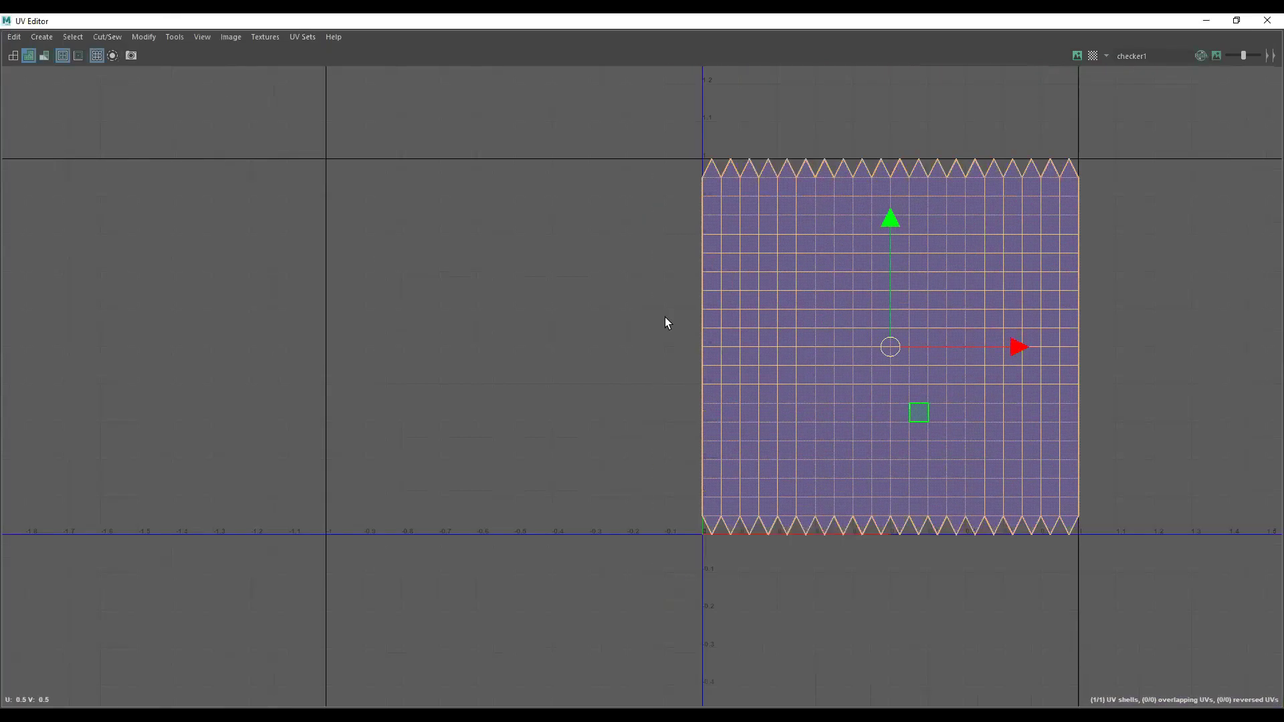
middle_click_drag(942, 307, 720, 327, "alt")
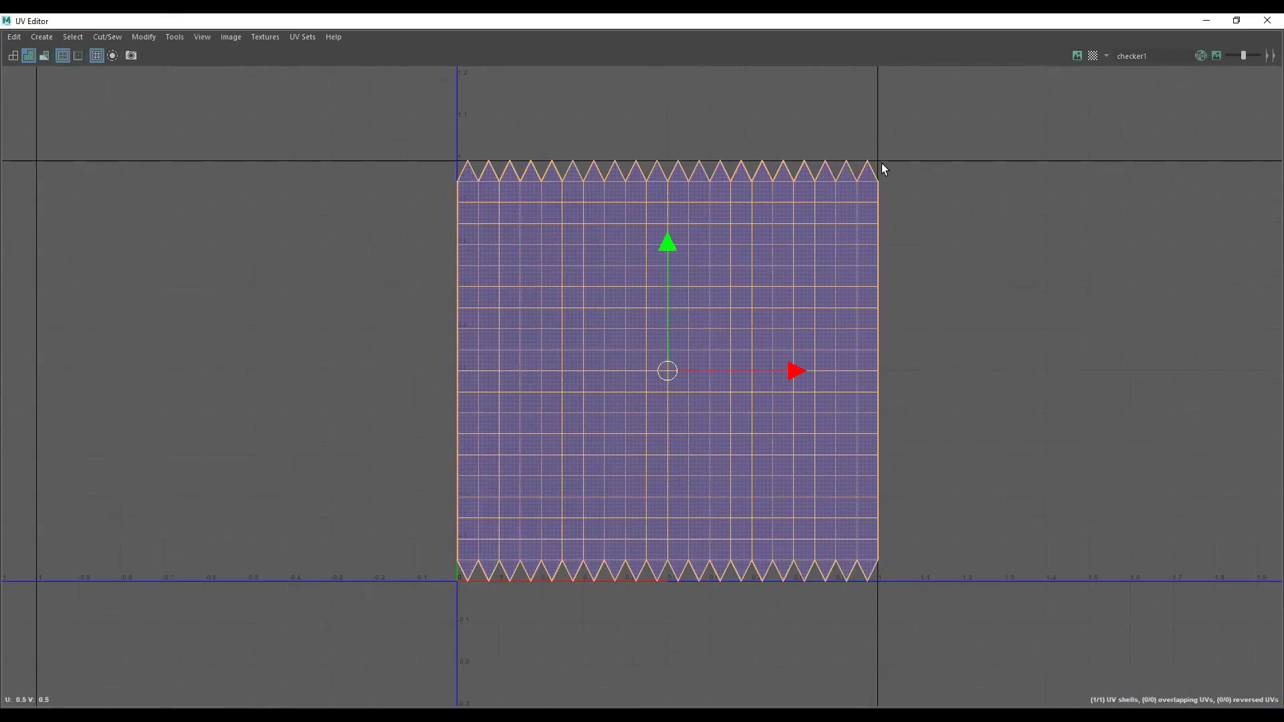
Scale the UV shell down uniformly to about 77% and move it to about U 0.42, V 0.42.
key("r")
left_click_drag(667, 372, 459, 177)
key("w")
left_click_drag(644, 396, 611, 429)
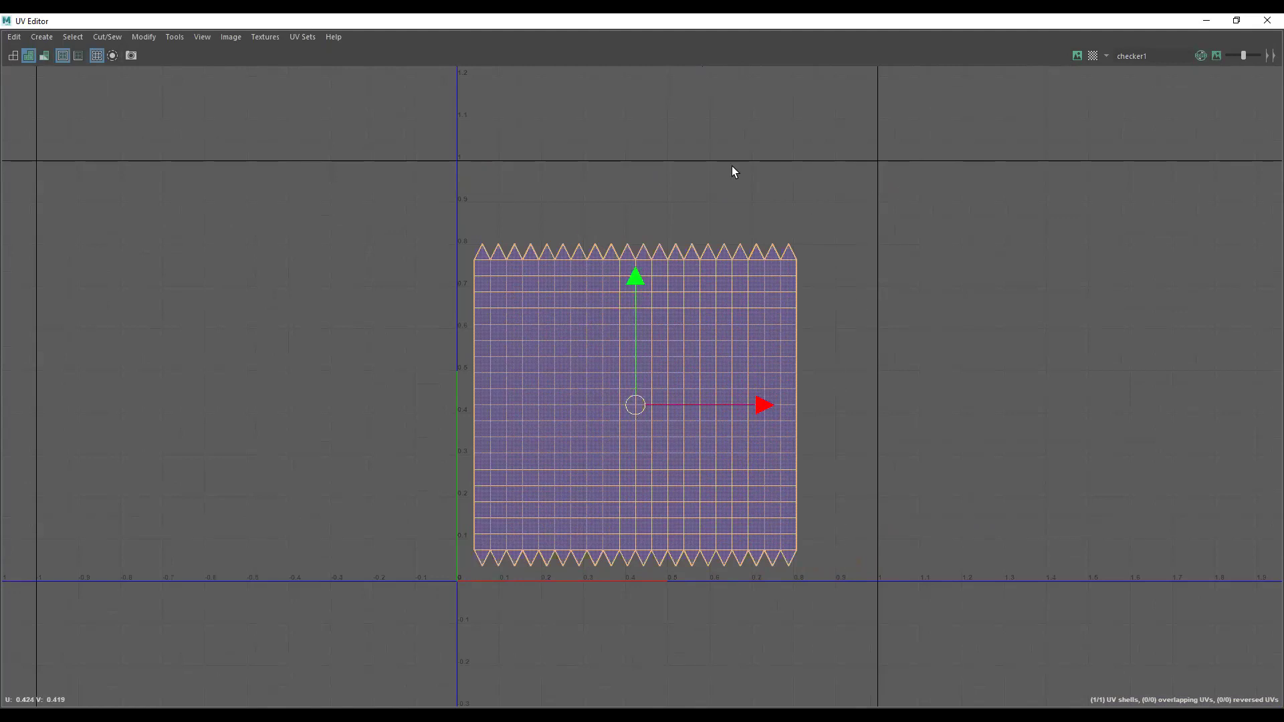
Undo the last move and scaling of the UV shell and return the UV Editor to its smaller floating window.
key("ctrl+z")
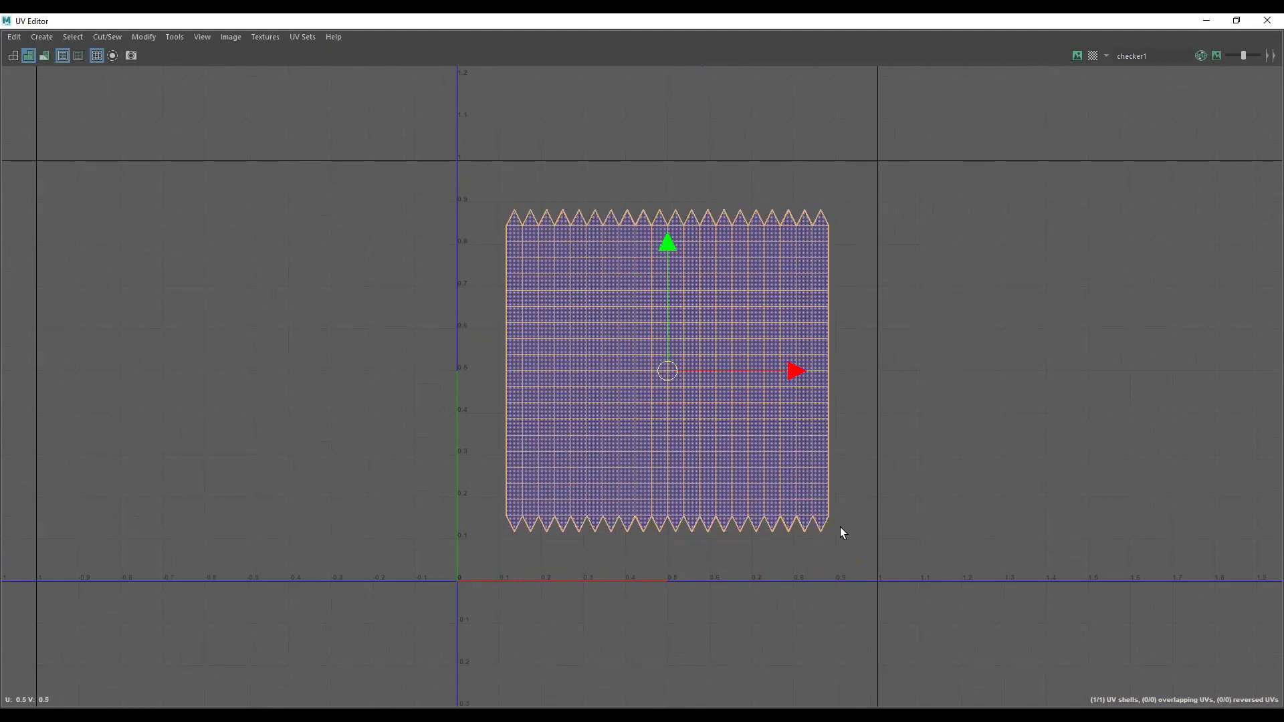
key("ctrl+z")
key("r")
left_click_drag(671, 374, 664, 372)
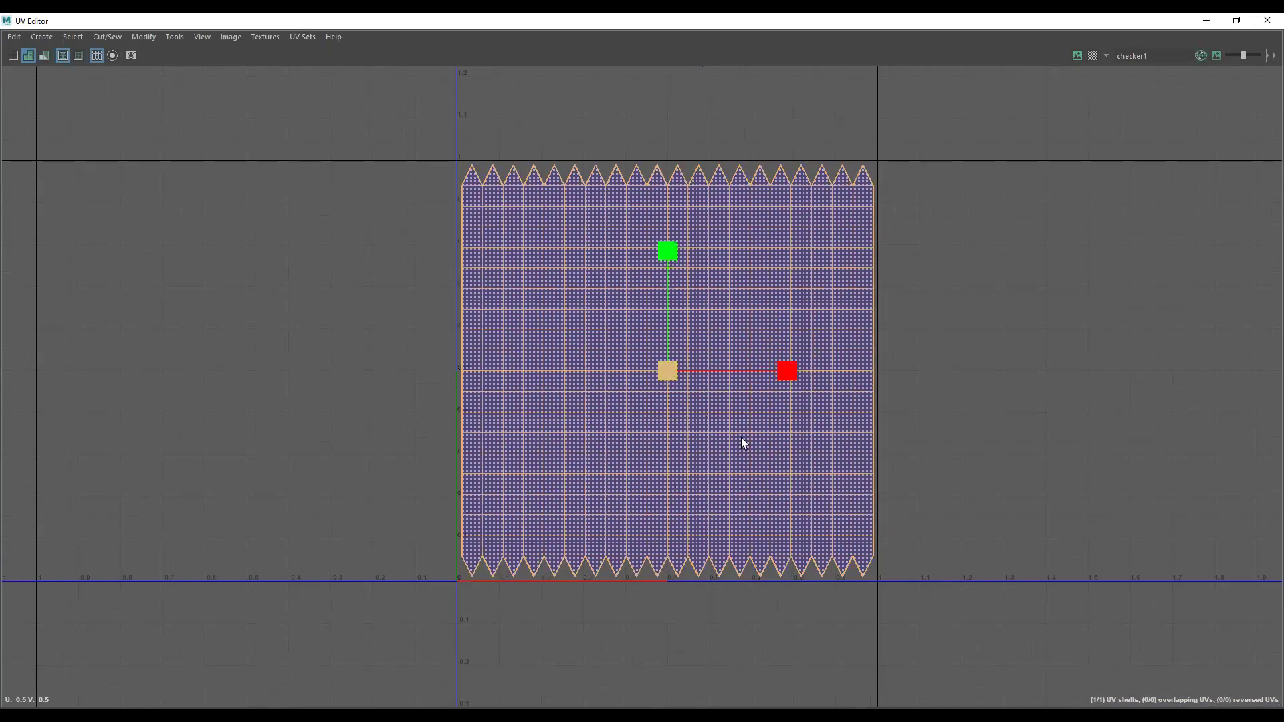
left_click(1236, 21)
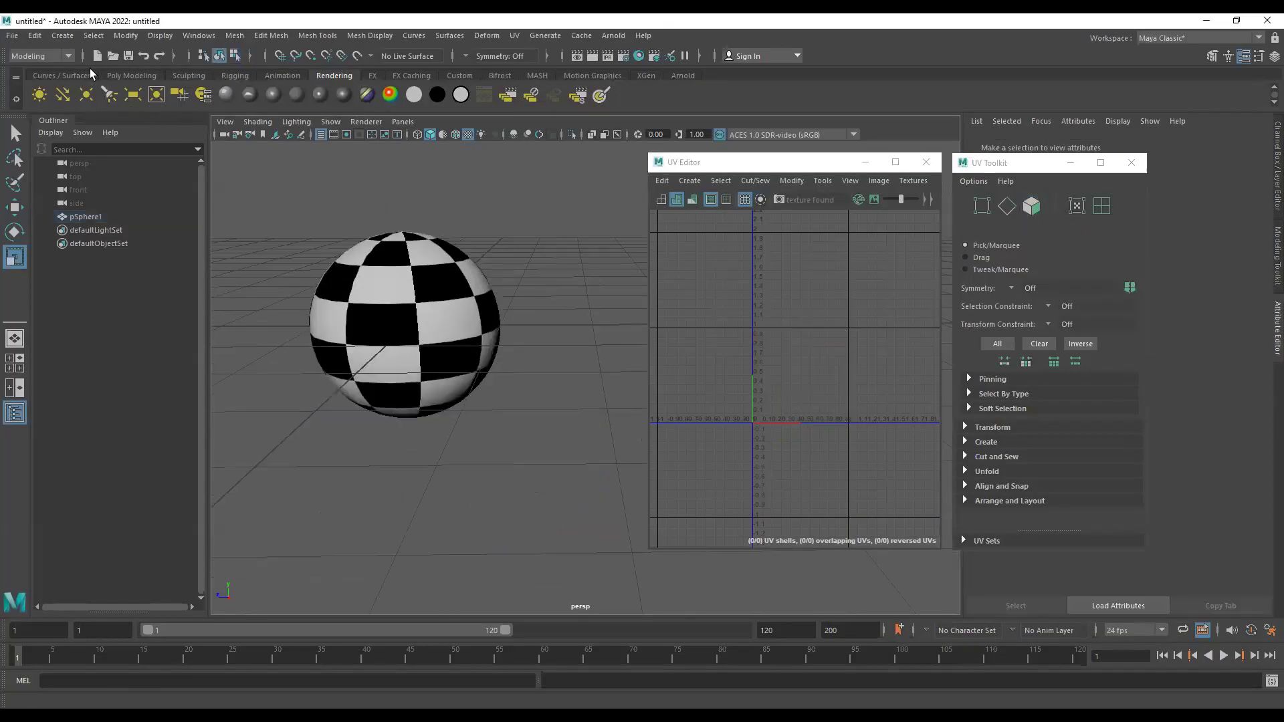
Create a polygon cube and move it along the Z axis to sit beside the checkered sphere.
left_click(119, 75)
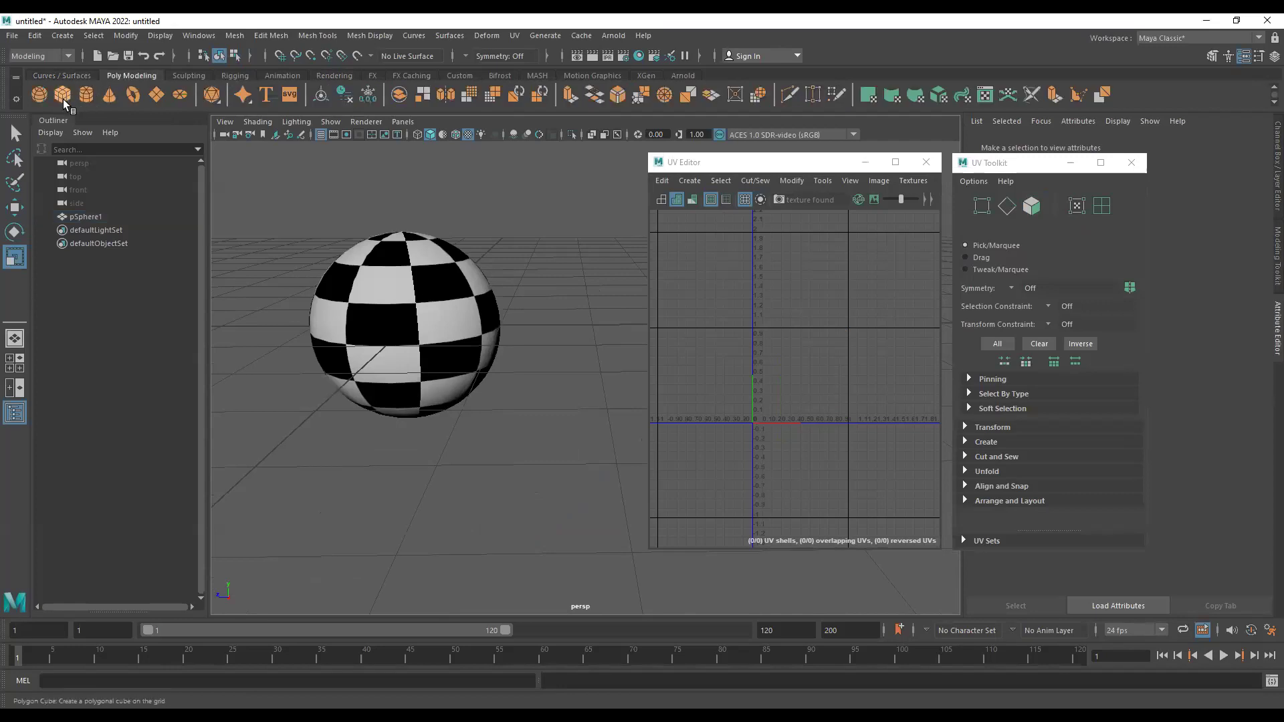
left_click(63, 95)
key("w")
left_click_drag(359, 328, 577, 321)
middle_click_drag(558, 321, 357, 324, "alt")
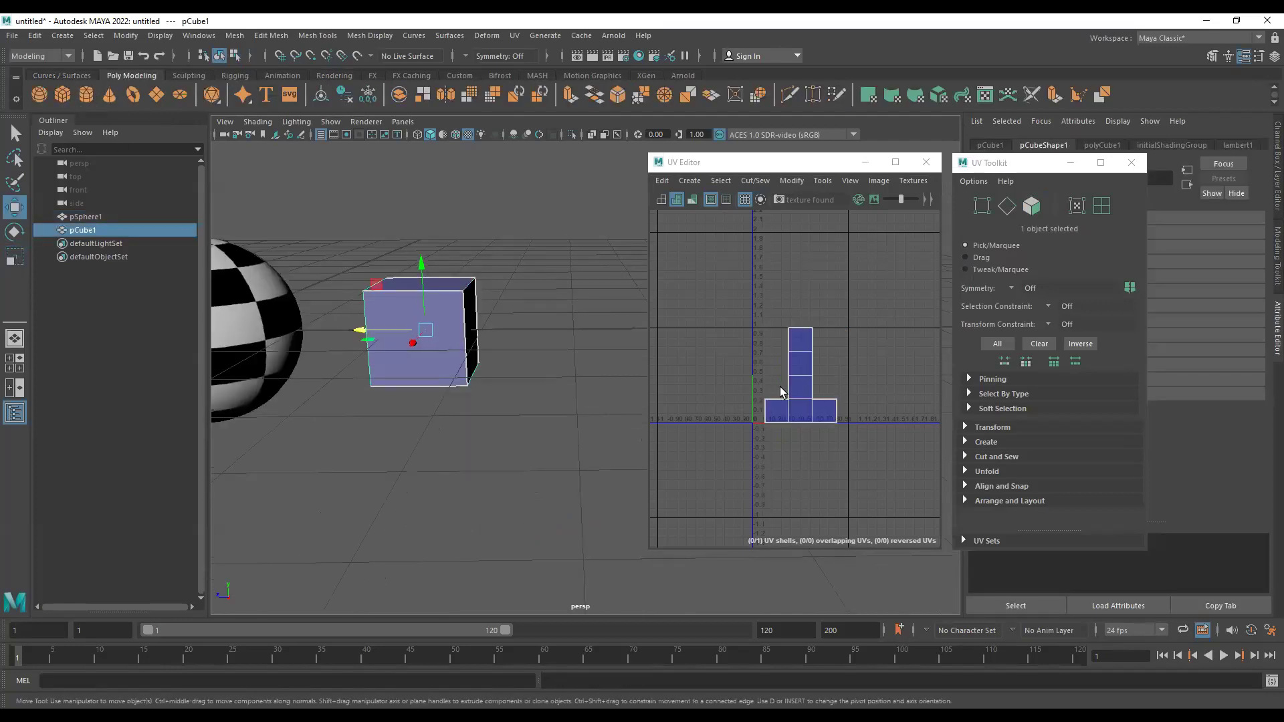
left_click_drag(401, 367, 347, 355, "alt")
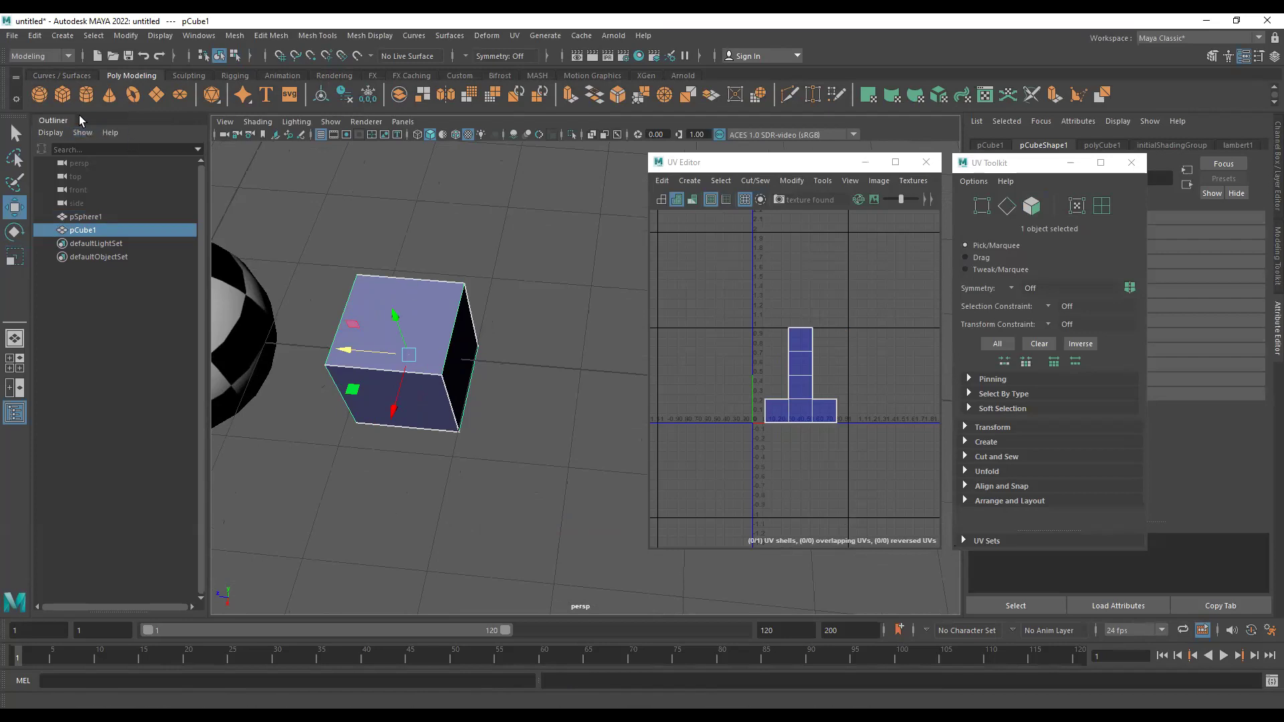
Create a second polygon cube with default dimensions and the Create UVs option turned off.
left_click(56, 38)
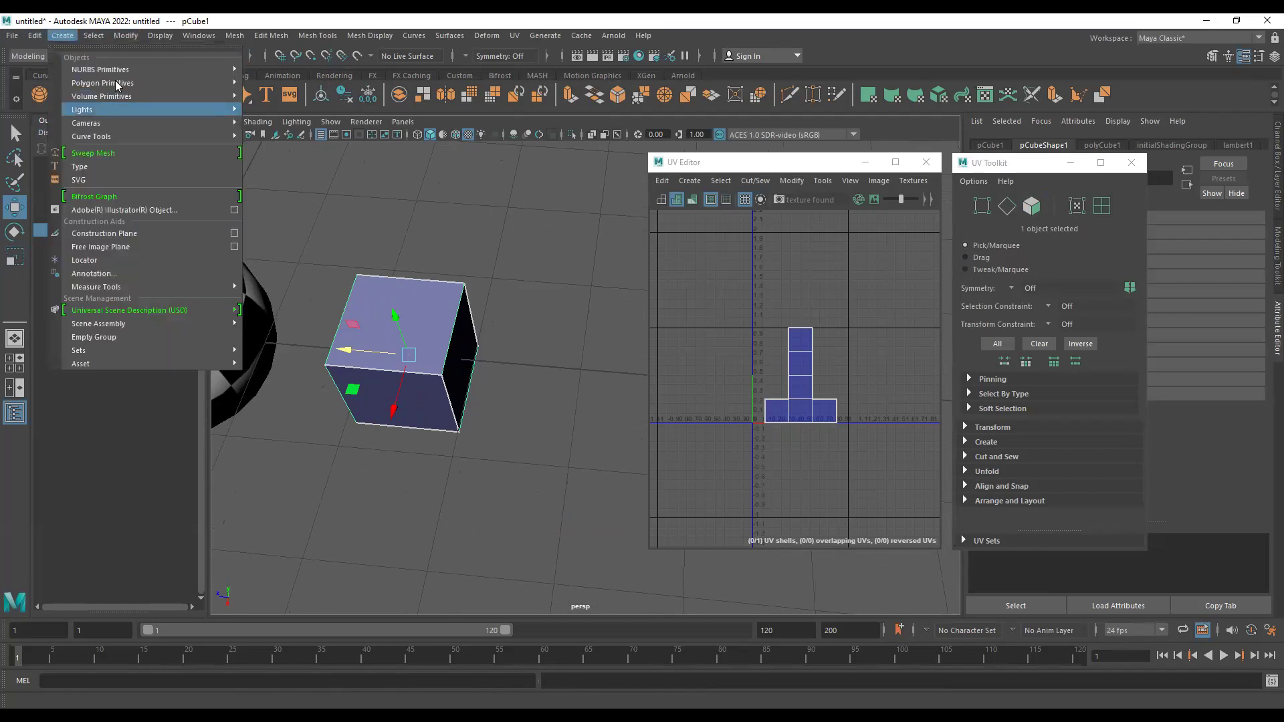
mouse_move(153, 83)
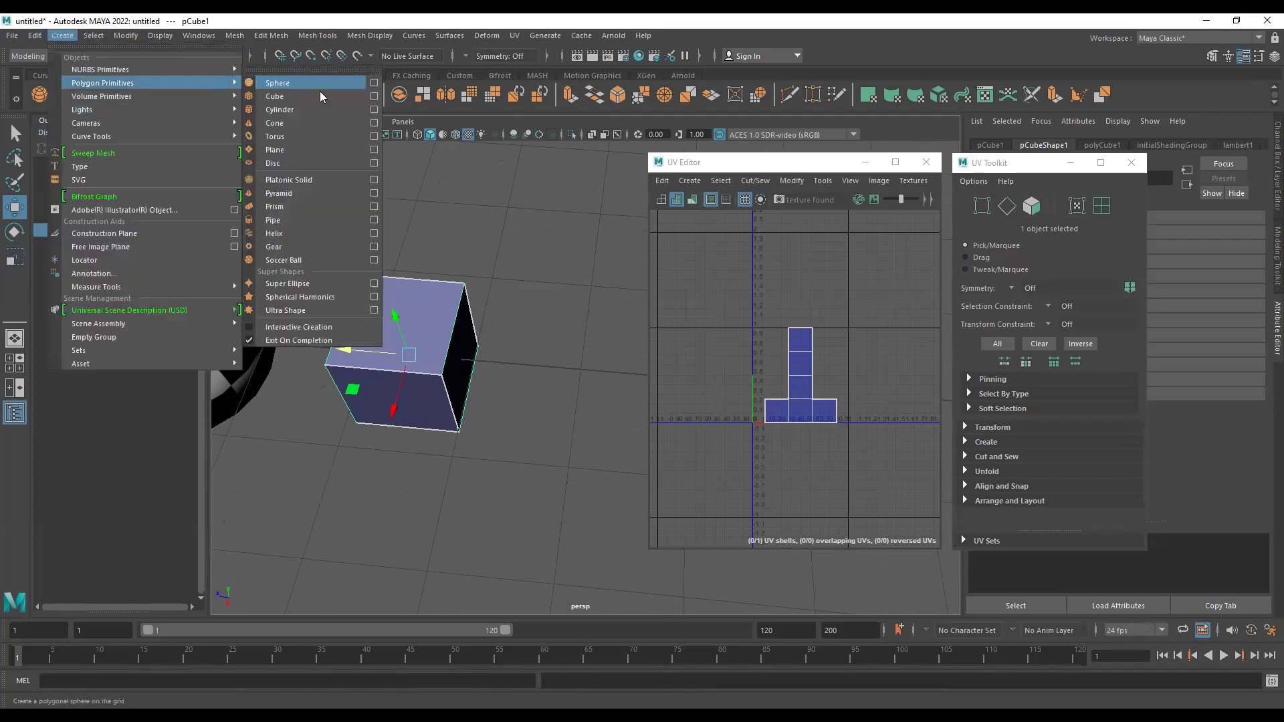
left_click(374, 96)
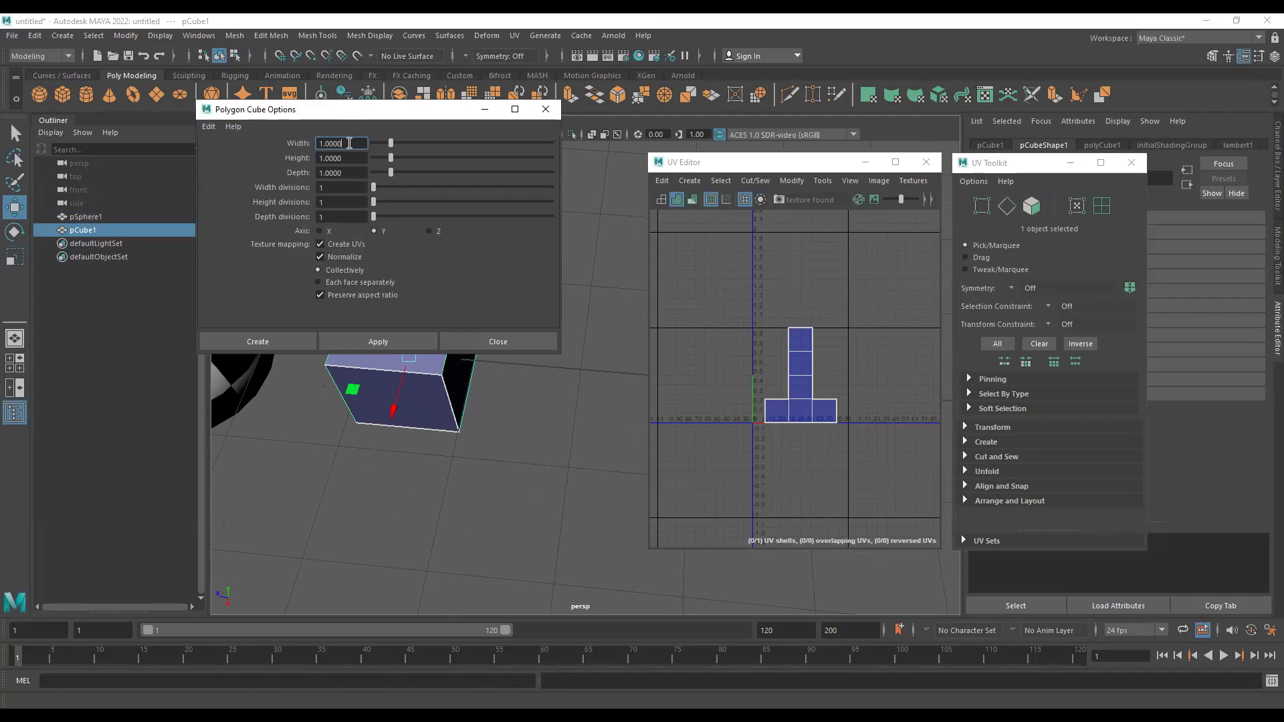
left_click(364, 245)
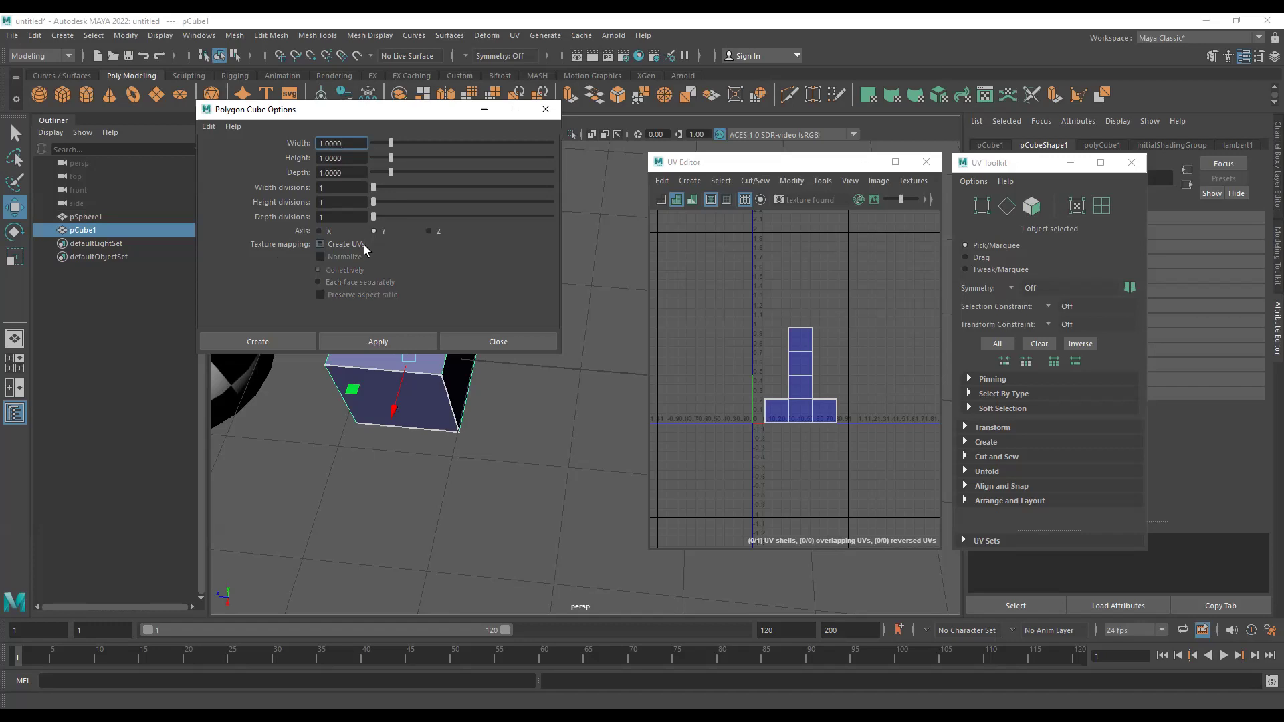
left_click(408, 344)
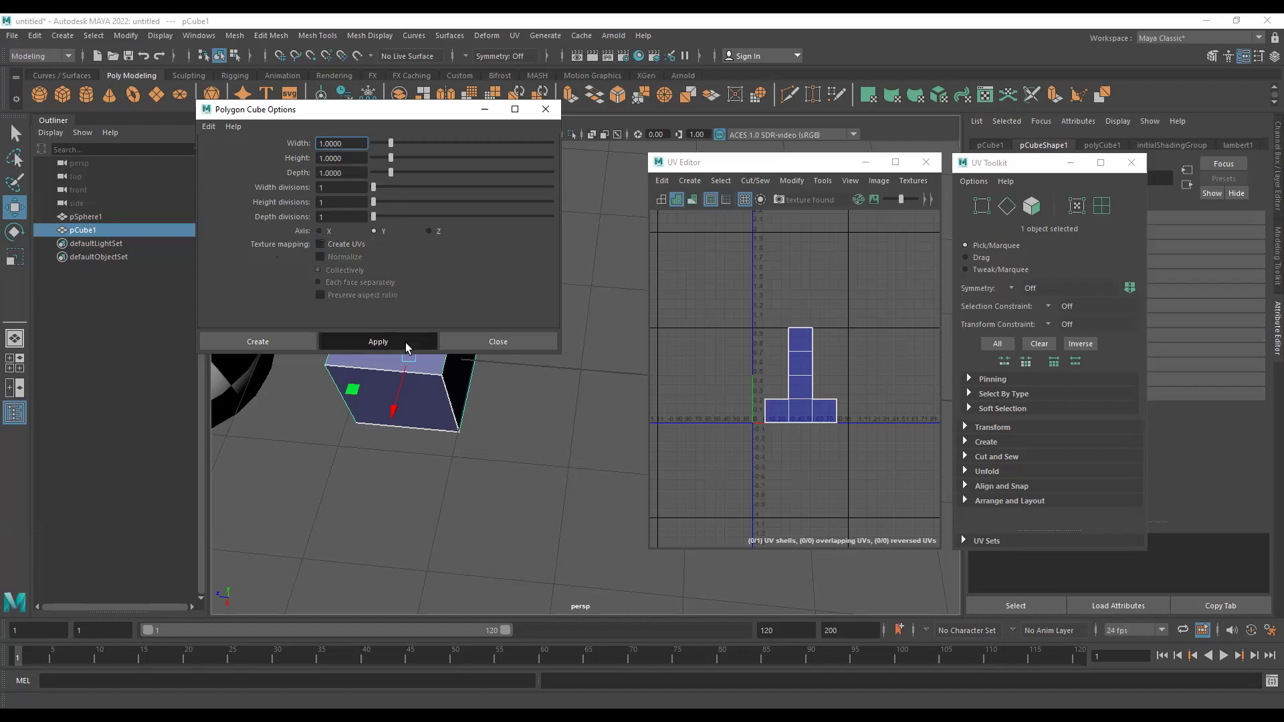
Move the cube without UVs out of the sphere, along the Z axis past the first cube.
scroll(462, 419, "down", 3)
middle_click_drag(462, 419, 428, 523, "alt")
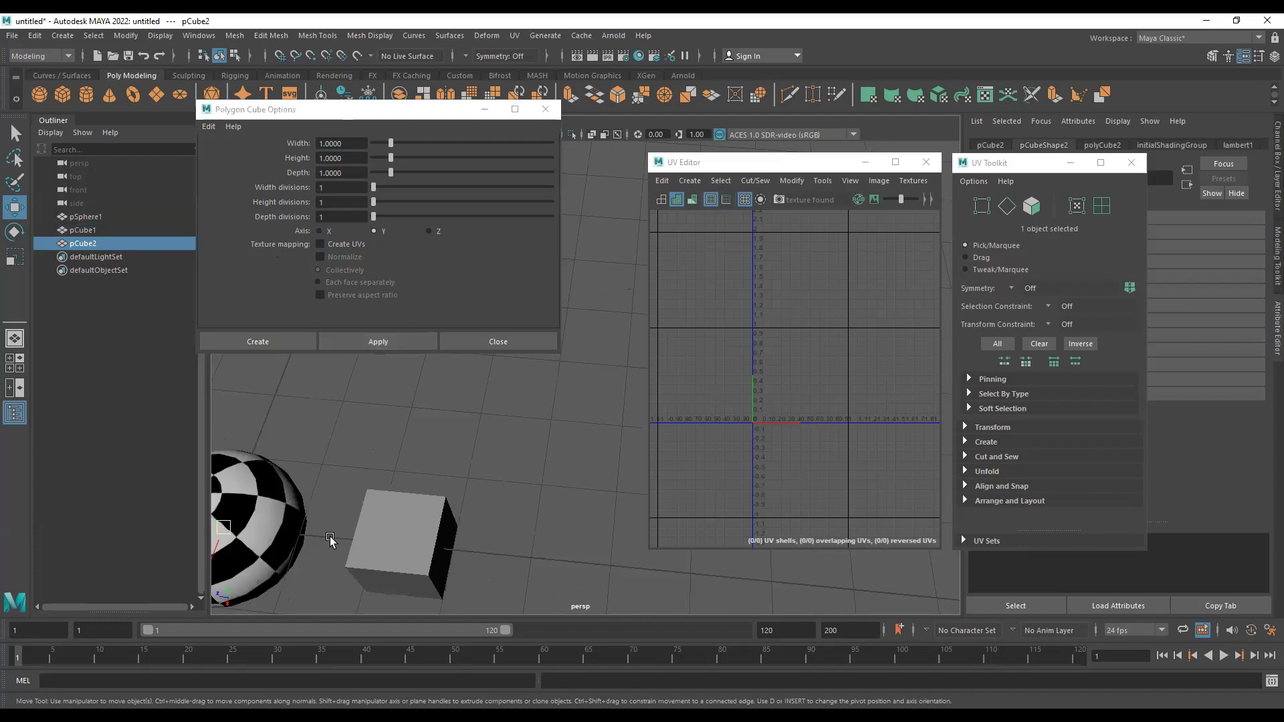
middle_click_drag(504, 433, 509, 347, "alt")
scroll(428, 415, "down", 3)
middle_click_drag(359, 428, 360, 500, "alt")
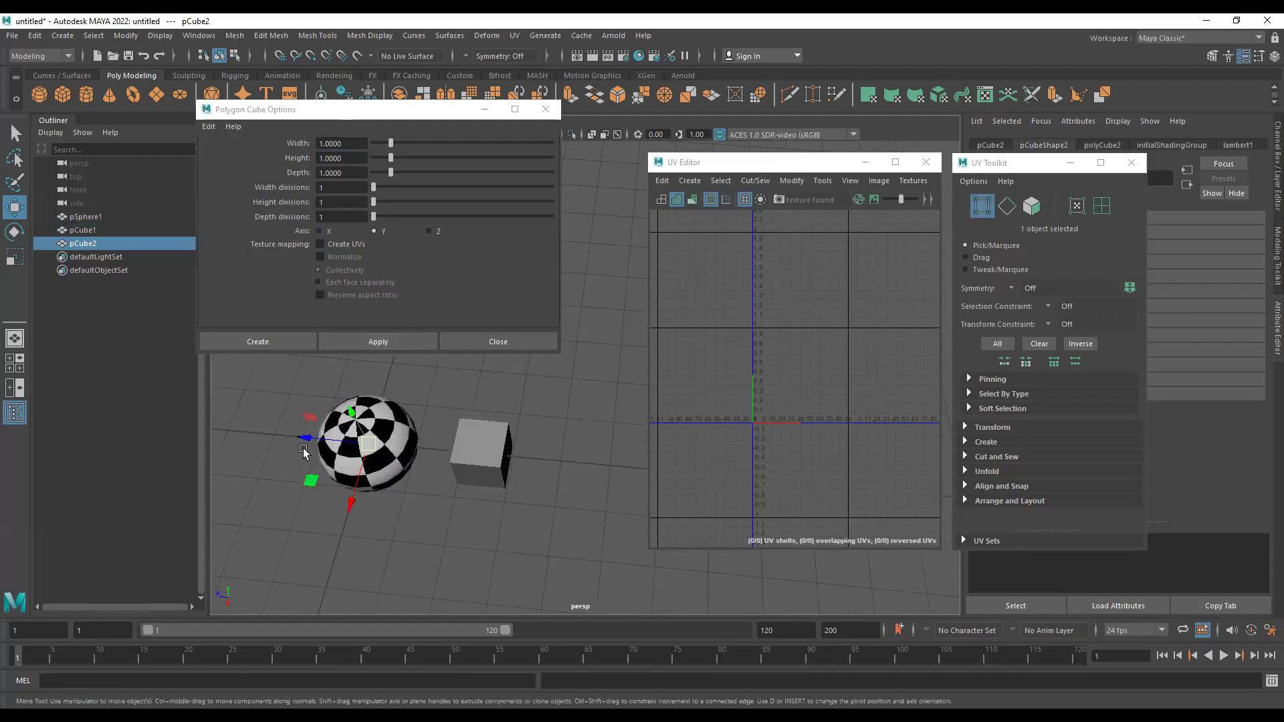
left_click_drag(305, 439, 544, 455)
middle_click_drag(544, 454, 445, 463, "alt")
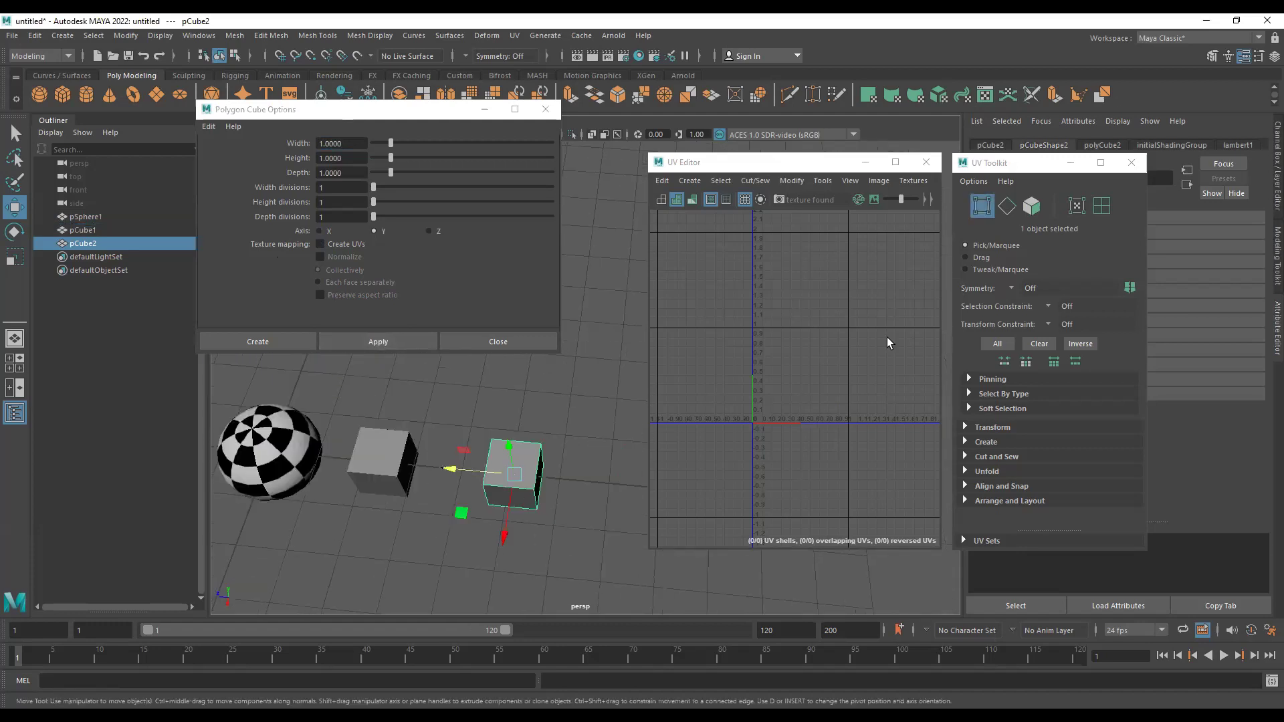
Reset the polygon cube options, create a third cube with UVs, and move it along X in front of the sphere.
left_click(208, 126)
left_click(227, 153)
left_click(290, 334)
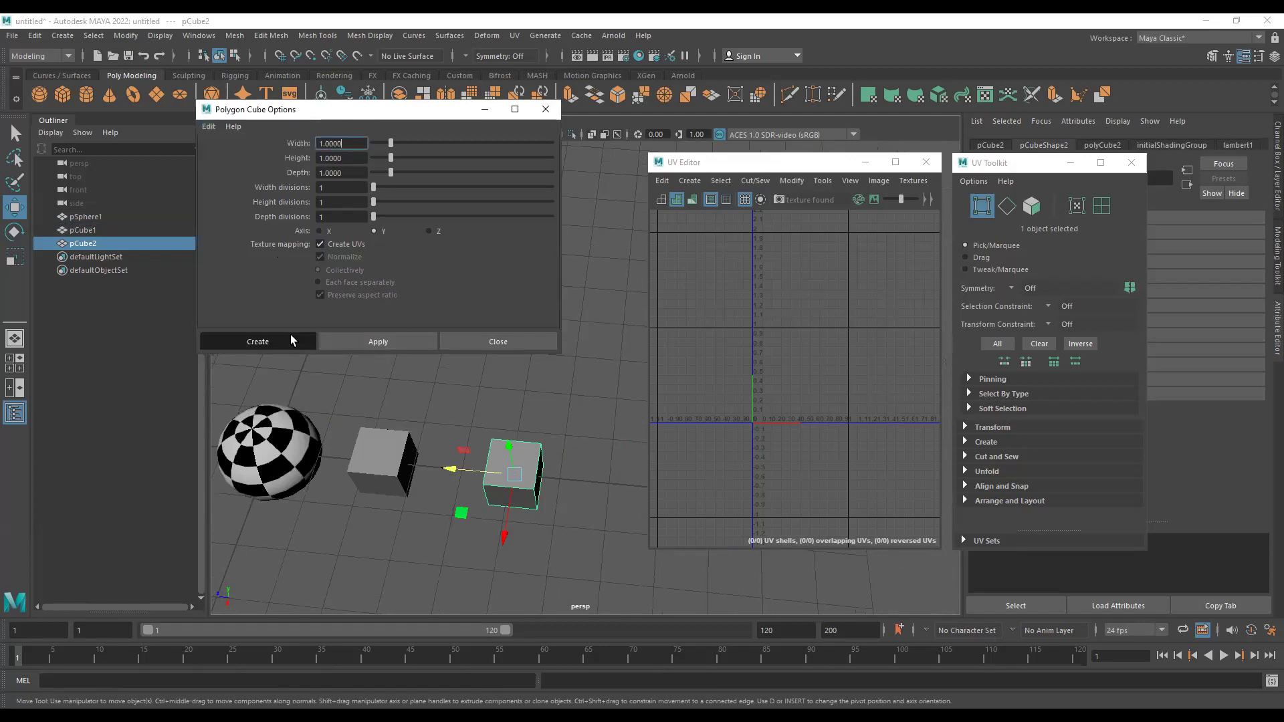
left_click_drag(248, 515, 226, 605)
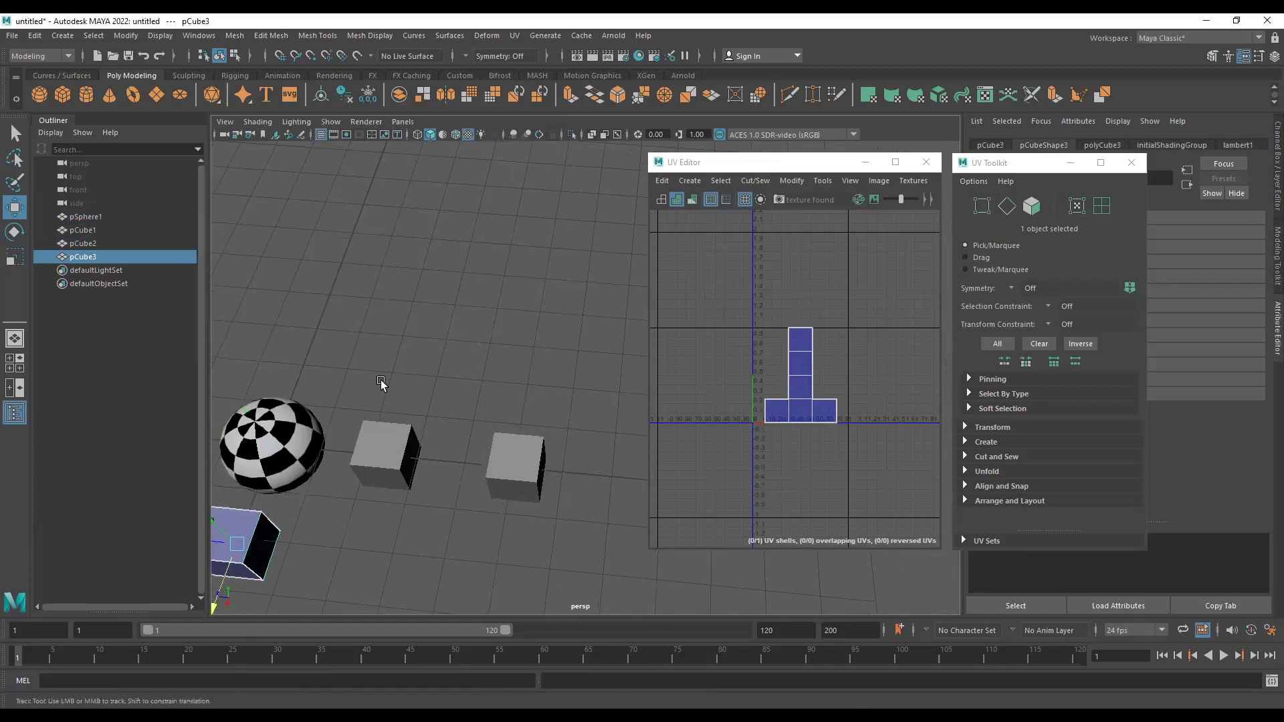
middle_click_drag(235, 572, 274, 438, "alt")
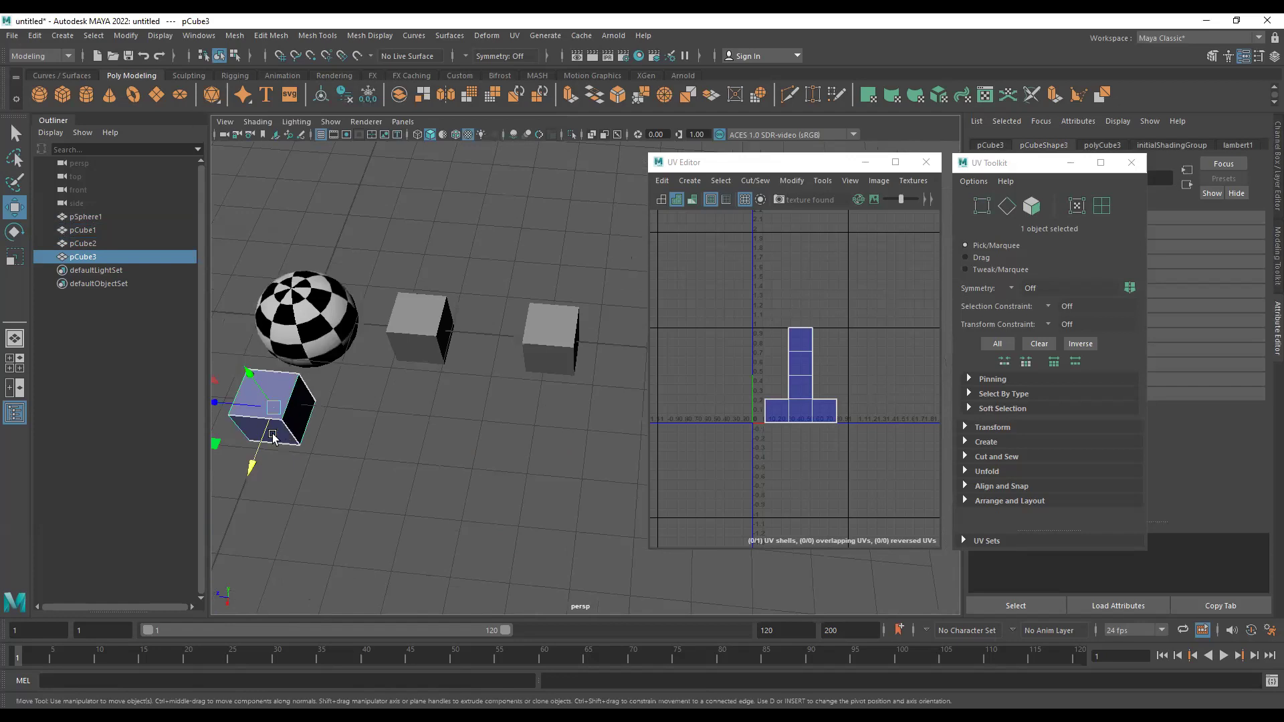
Assign the checker material lambert2 to the sphere and all three cubes through Hypershade.
left_click(535, 337)
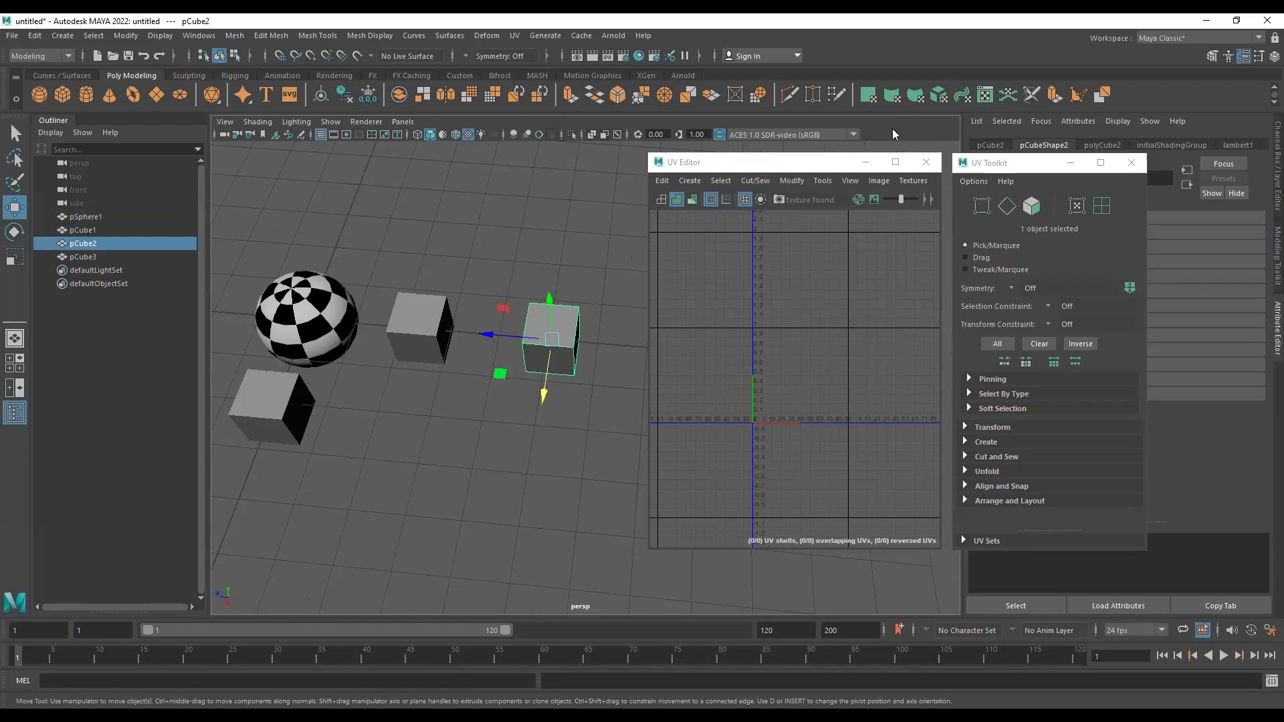
left_click(639, 58)
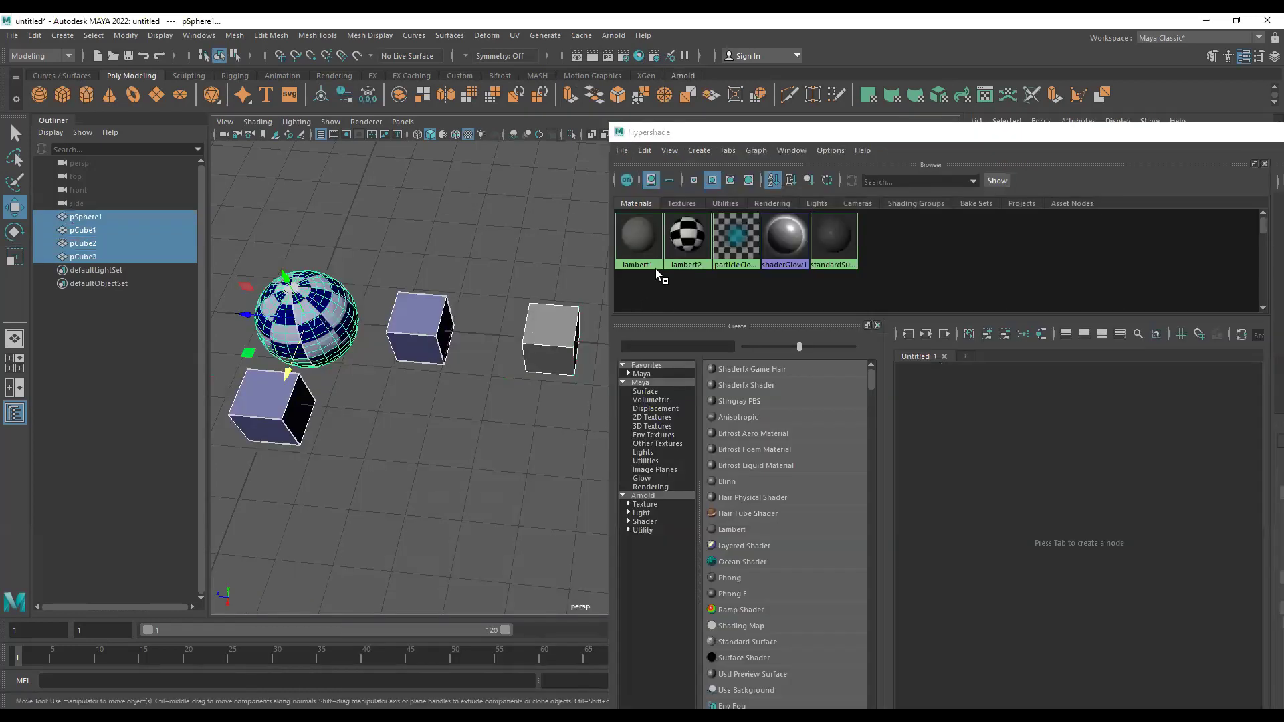
right_click(678, 232)
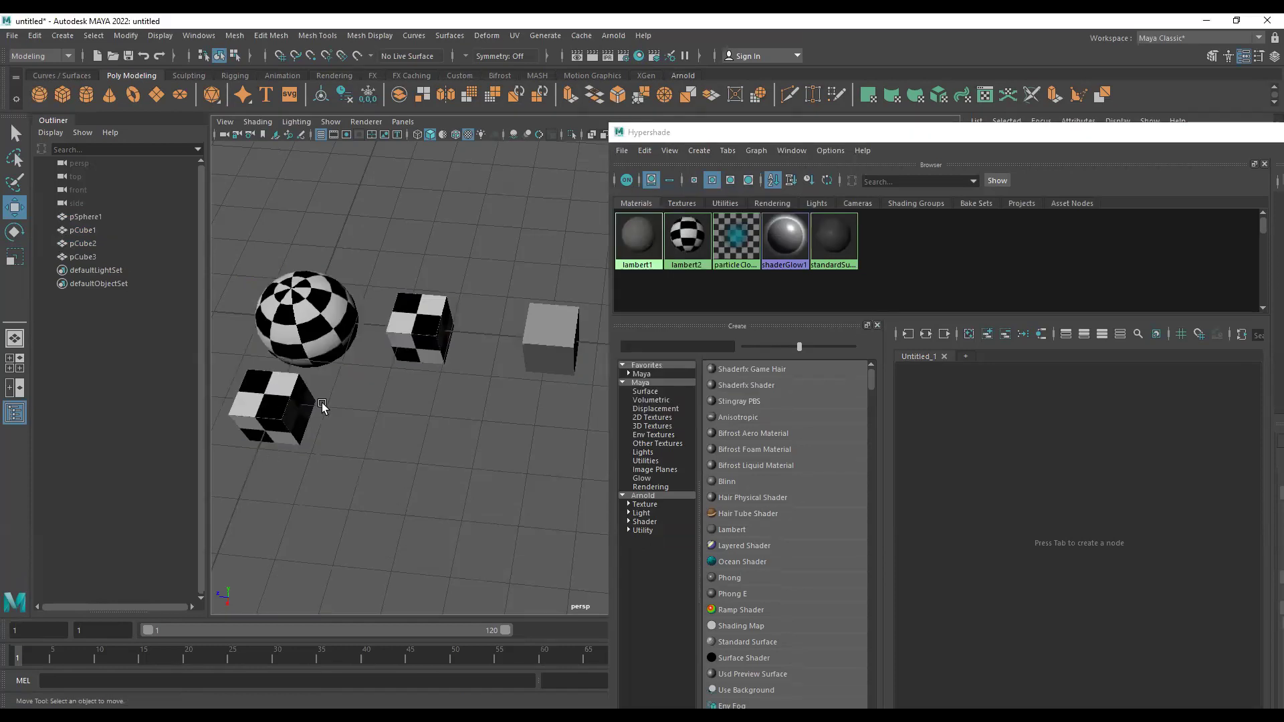
Select the cube without UVs, minimize Hypershade, and display lambert2's attributes with the UV Toolkit moved out of the way.
middle_click_drag(327, 453, 478, 405, "alt")
right_click_drag(335, 380, 432, 373, "alt")
left_click_drag(432, 373, 389, 302, "alt")
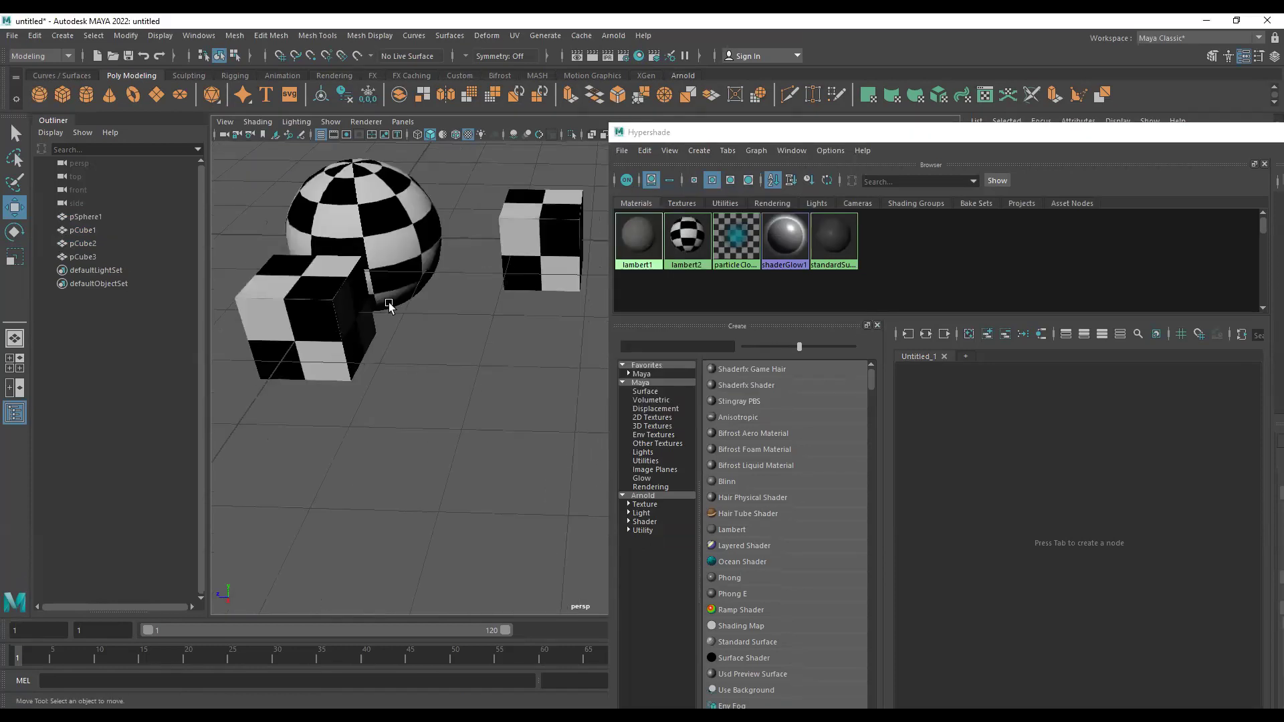
middle_click_drag(479, 336, 376, 421, "alt")
middle_click_drag(345, 378, 259, 375, "alt")
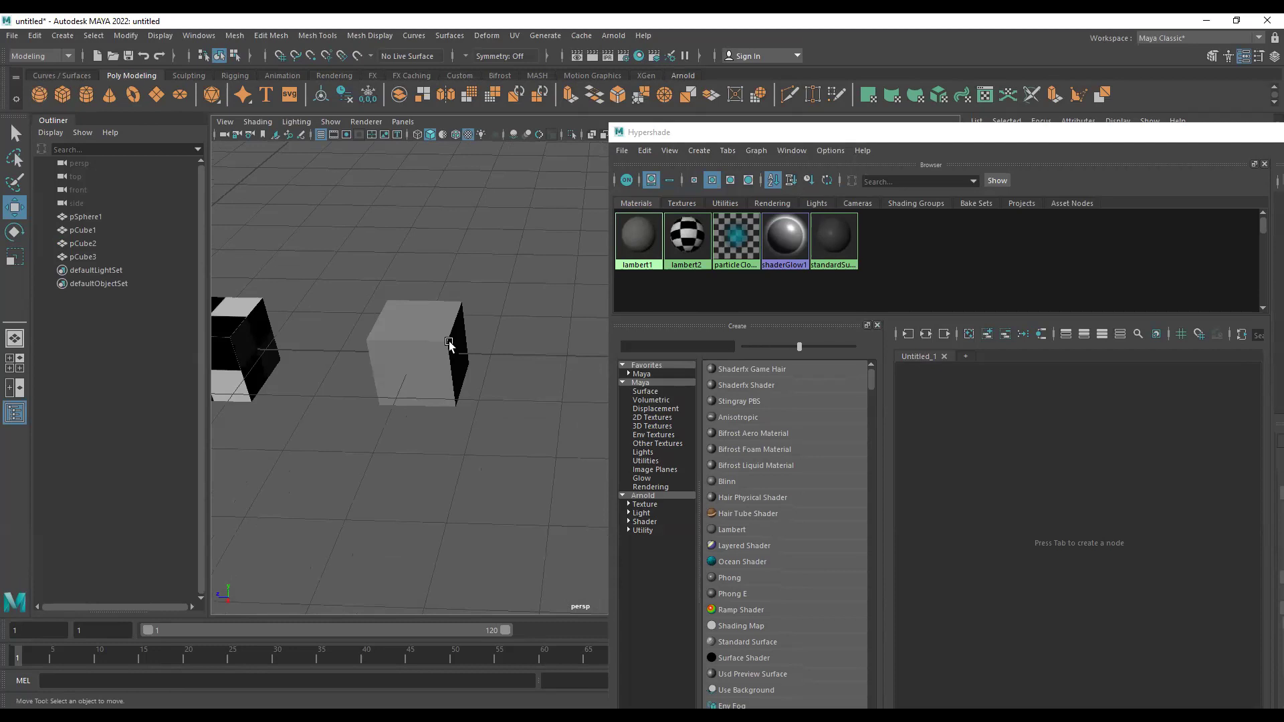
left_click(434, 332)
left_click_drag(1151, 133, 795, 197)
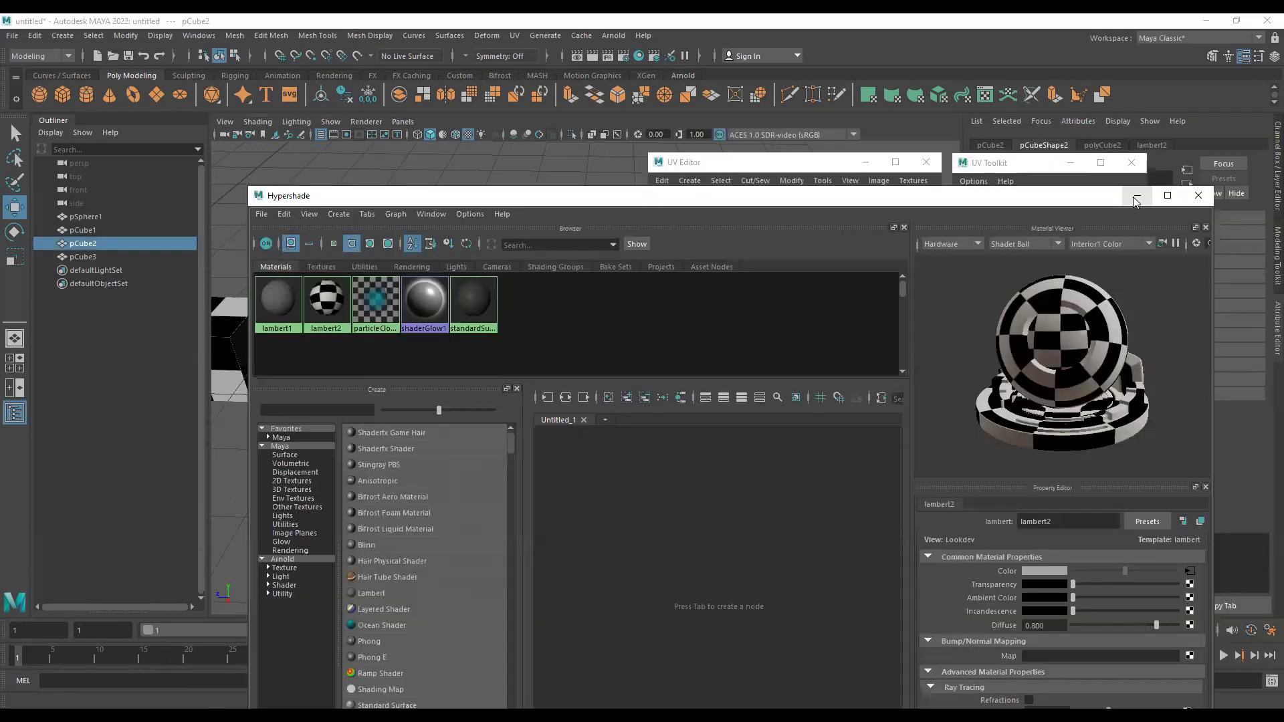
left_click(1132, 197)
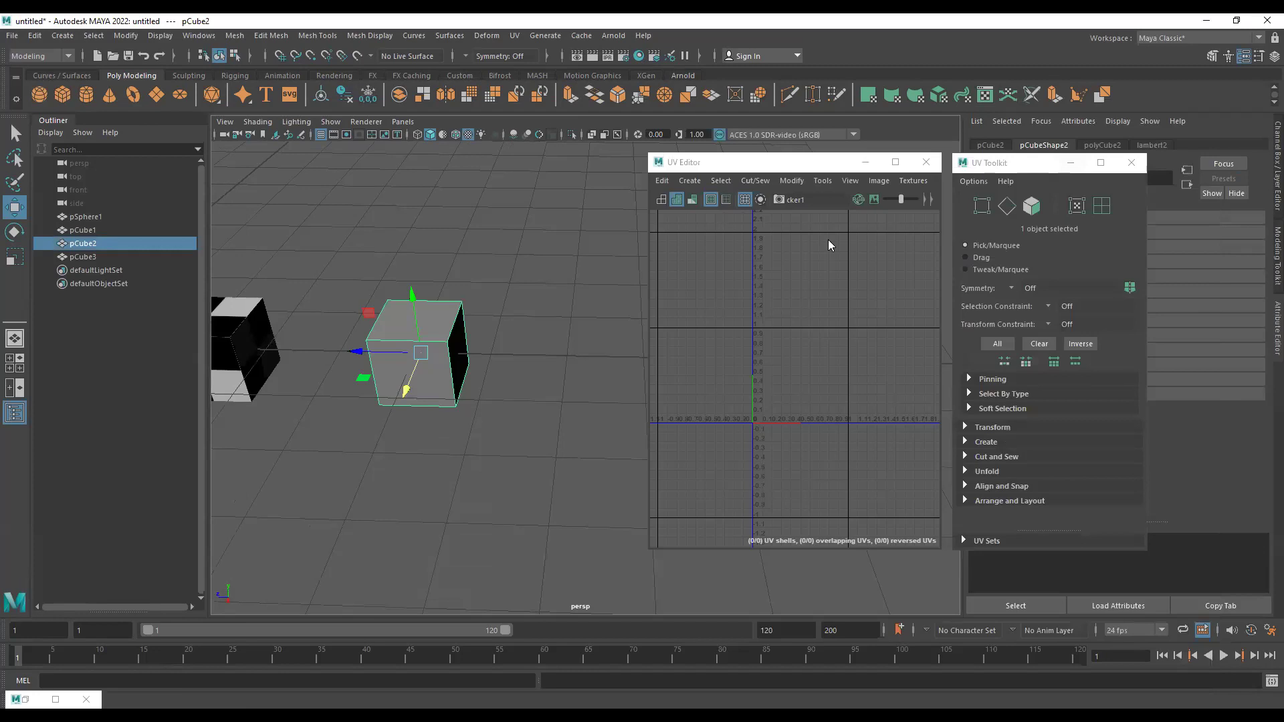
left_click_drag(1003, 162, 794, 233)
left_click(1150, 145)
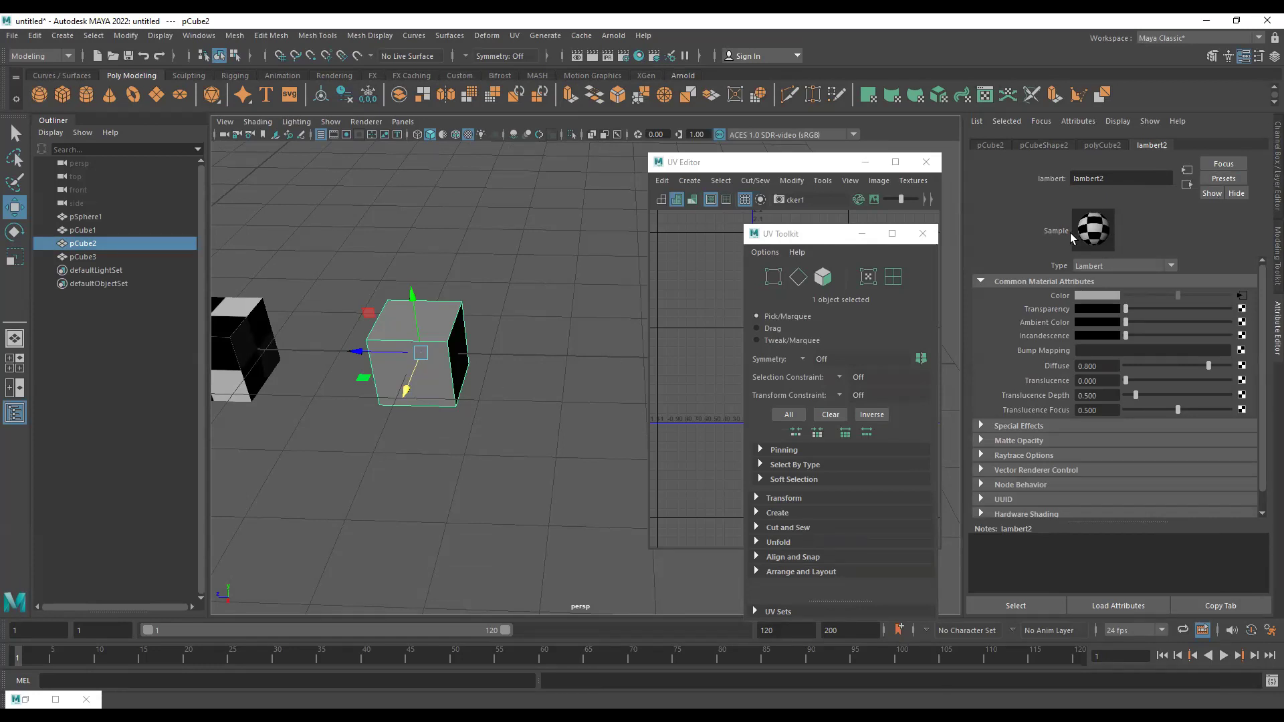
Raise lambert2's transparency to its maximum and bring it back to zero.
left_click_drag(1168, 307, 1230, 305)
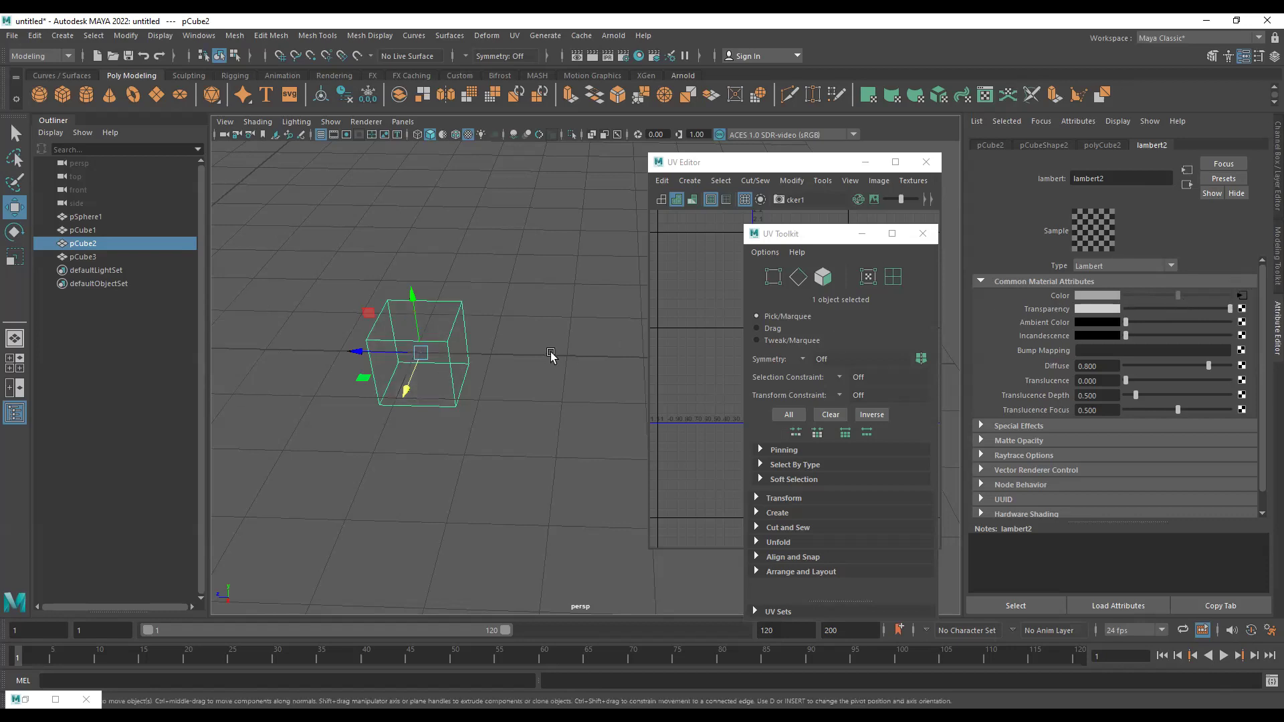
left_click(589, 367)
key("ctrl+z")
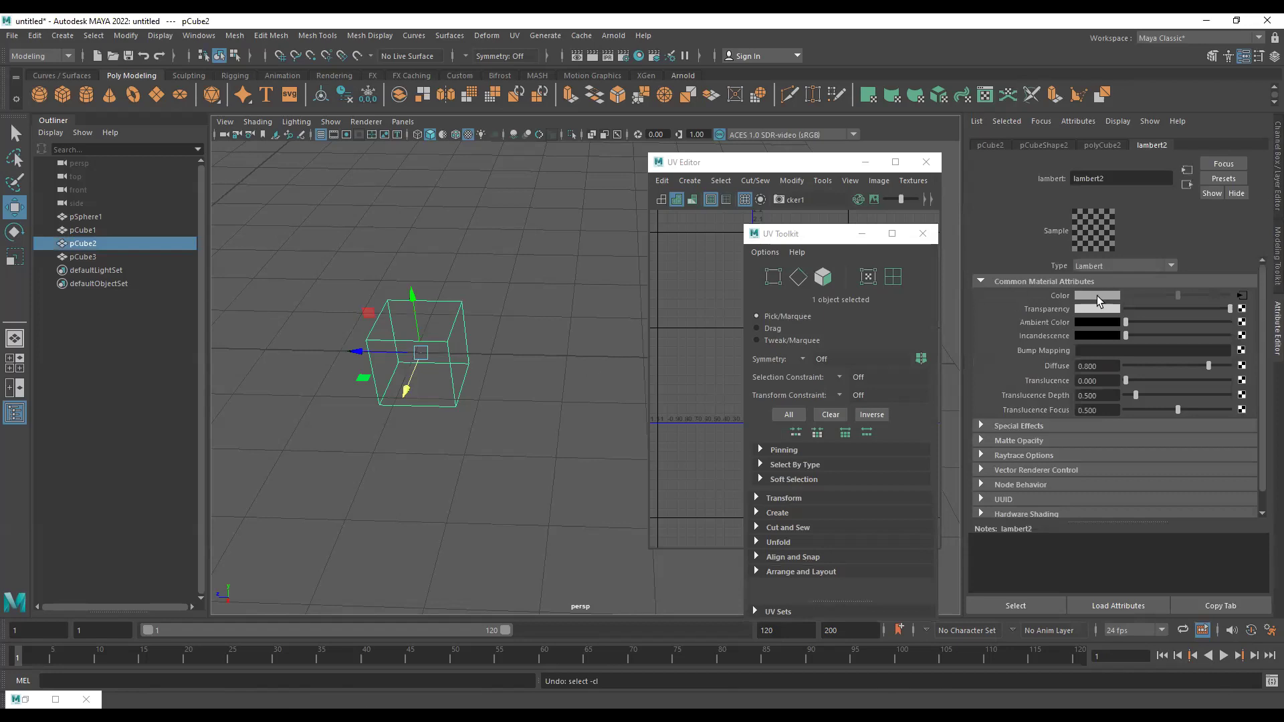
left_click_drag(1162, 305, 1125, 306)
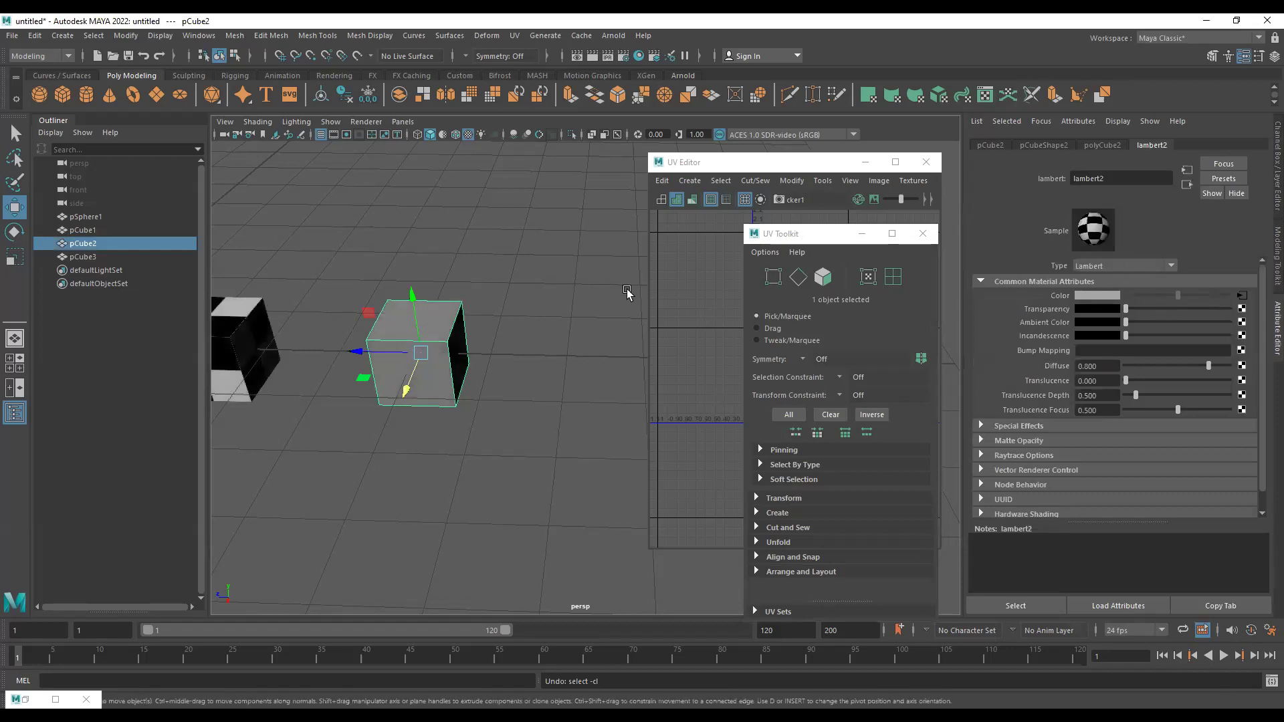
Break the checker texture's connection to lambert2's color and set the color to red.
left_click(530, 295)
left_click(412, 361)
right_click(1075, 295)
left_click(1084, 333)
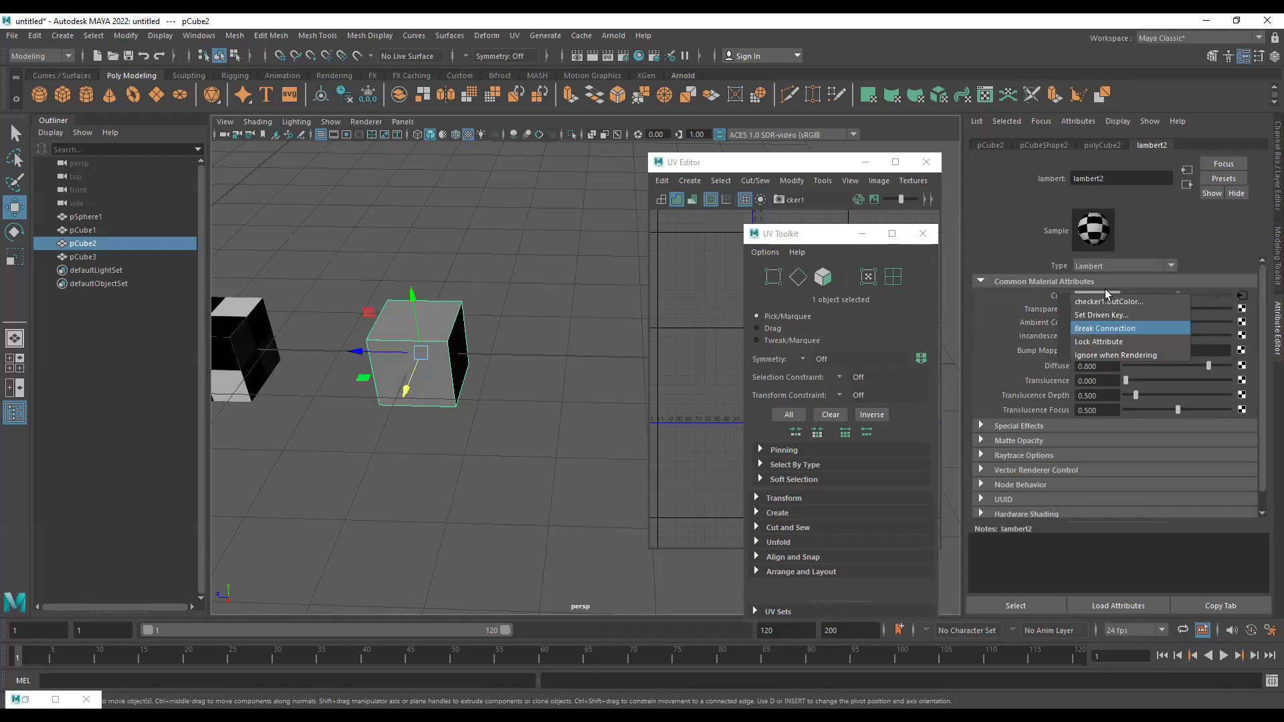
left_click(1105, 299)
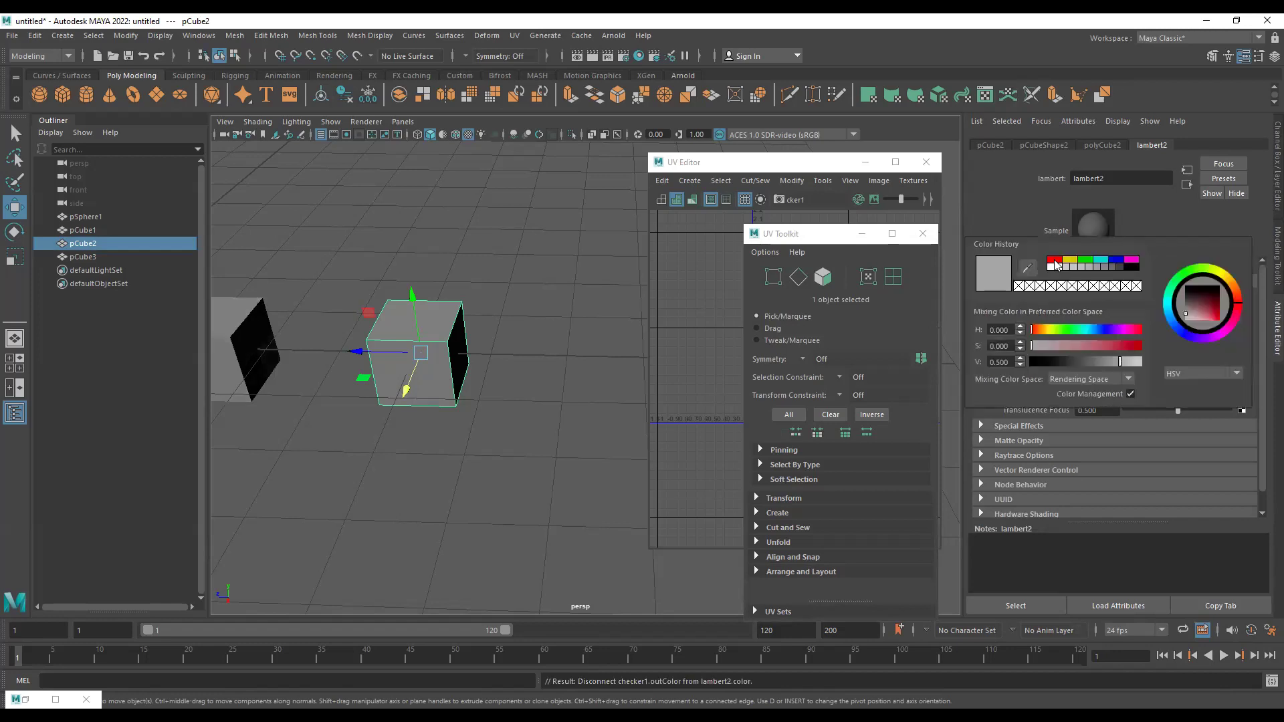
left_click(1054, 260)
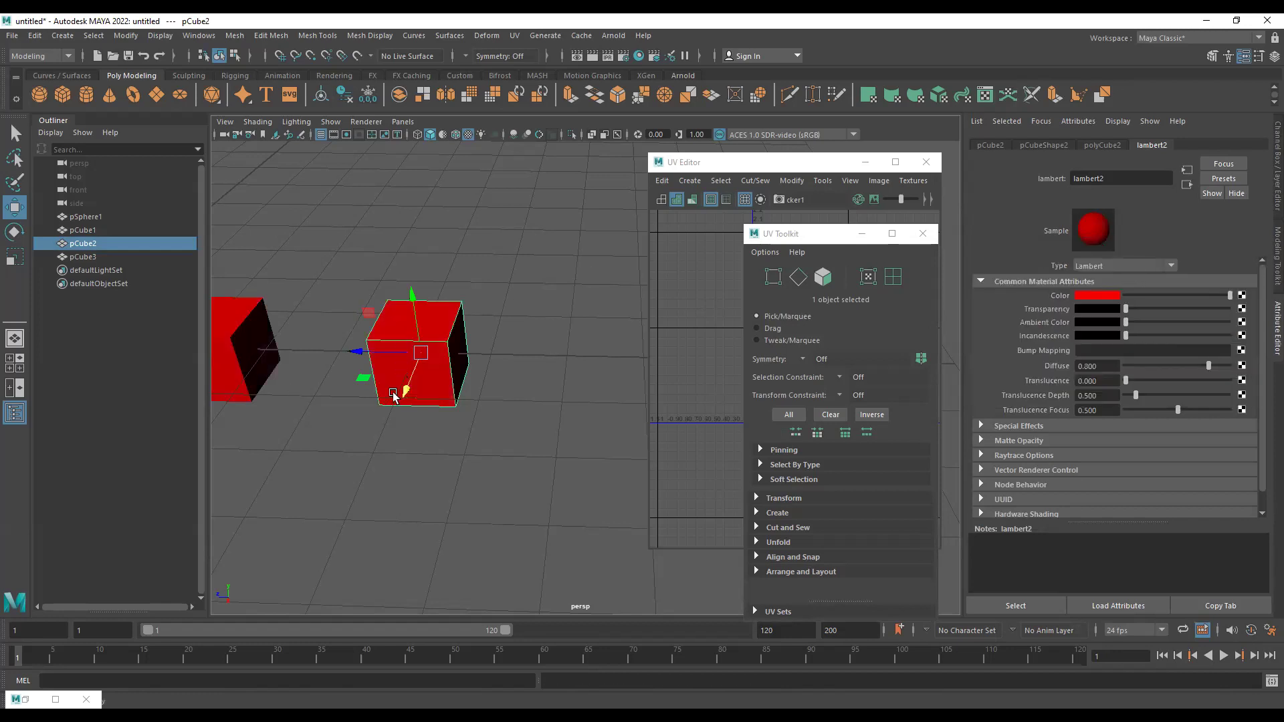
Connect a Ramp texture to lambert2's color attribute.
right_click_drag(395, 395, 450, 387, "alt")
middle_click_drag(450, 387, 505, 396, "alt")
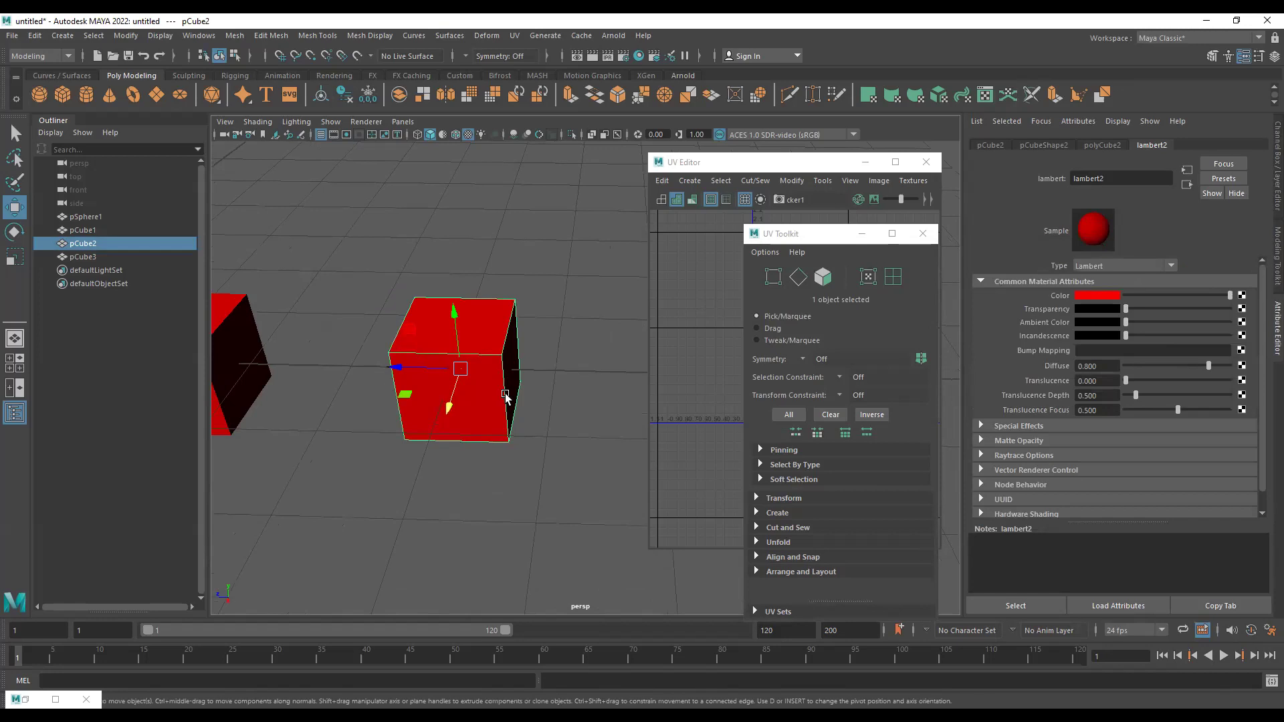
left_click(1241, 294)
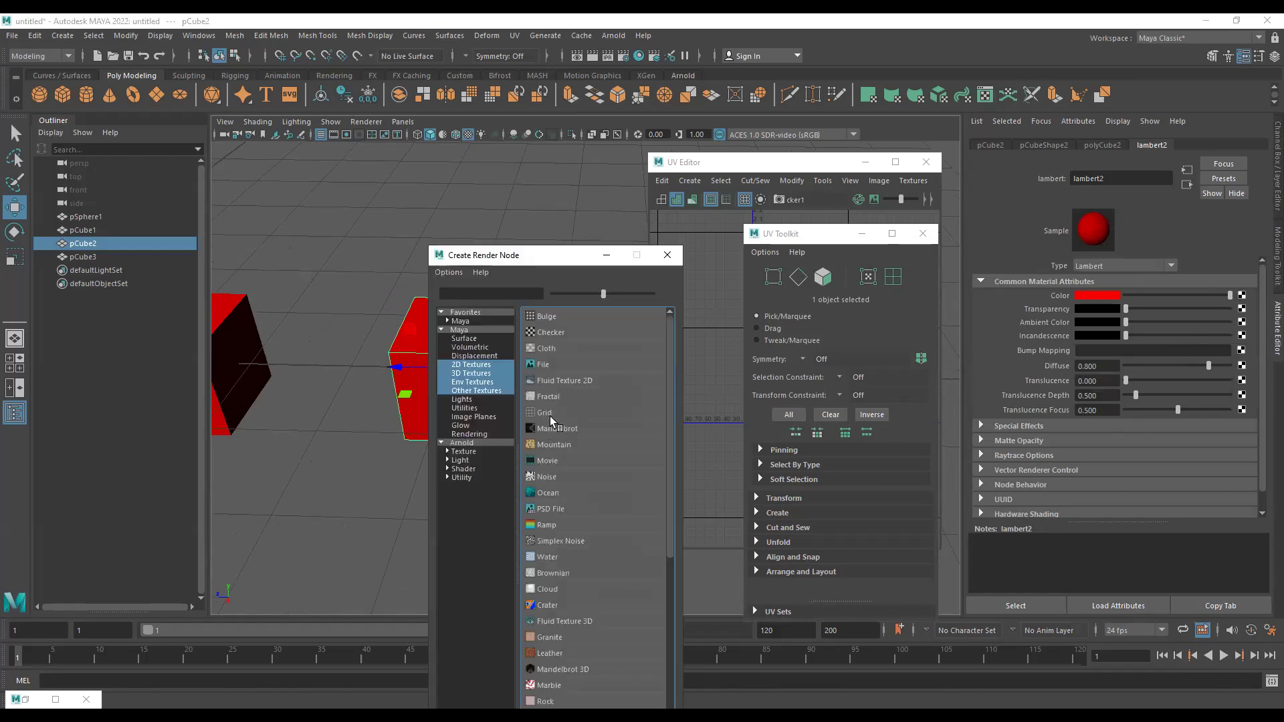
left_click(573, 522)
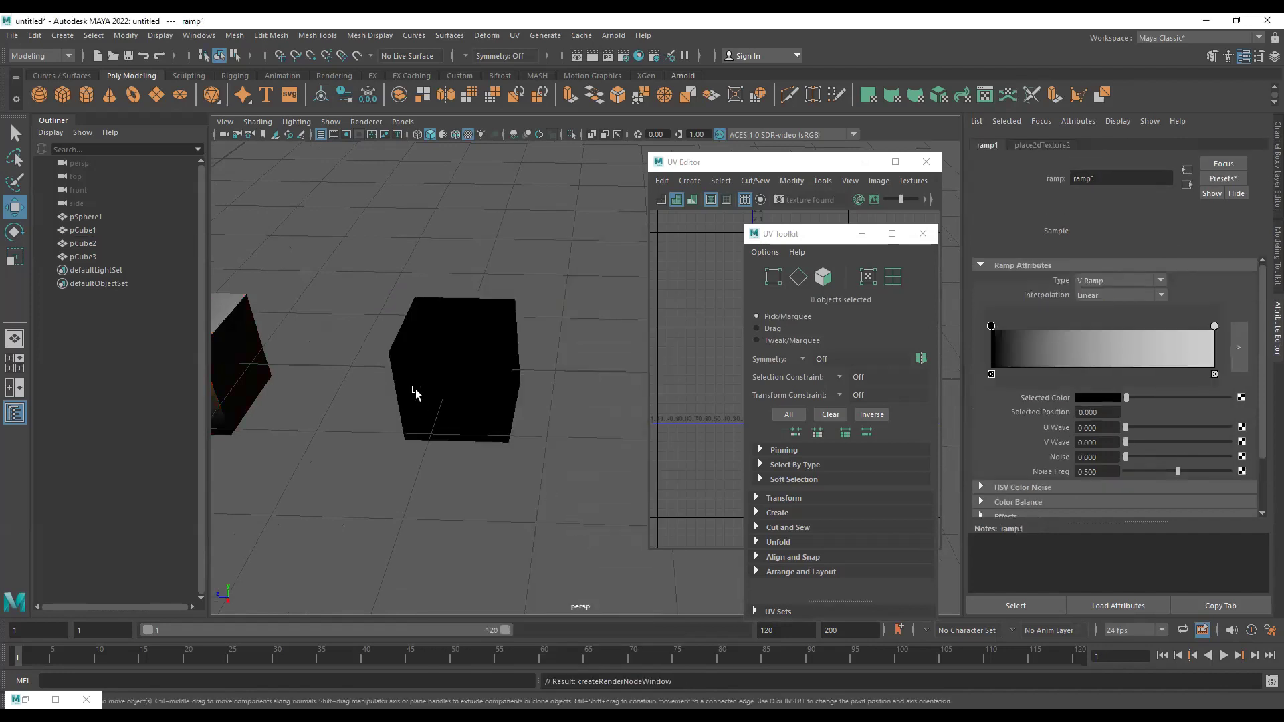
Bring the sphere and all three cubes into view and select the cube without UVs.
middle_click_drag(412, 386, 652, 342, "alt")
scroll(391, 317, "down", 8)
left_click_drag(388, 361, 528, 368, "alt")
left_click_drag(456, 263, 521, 436)
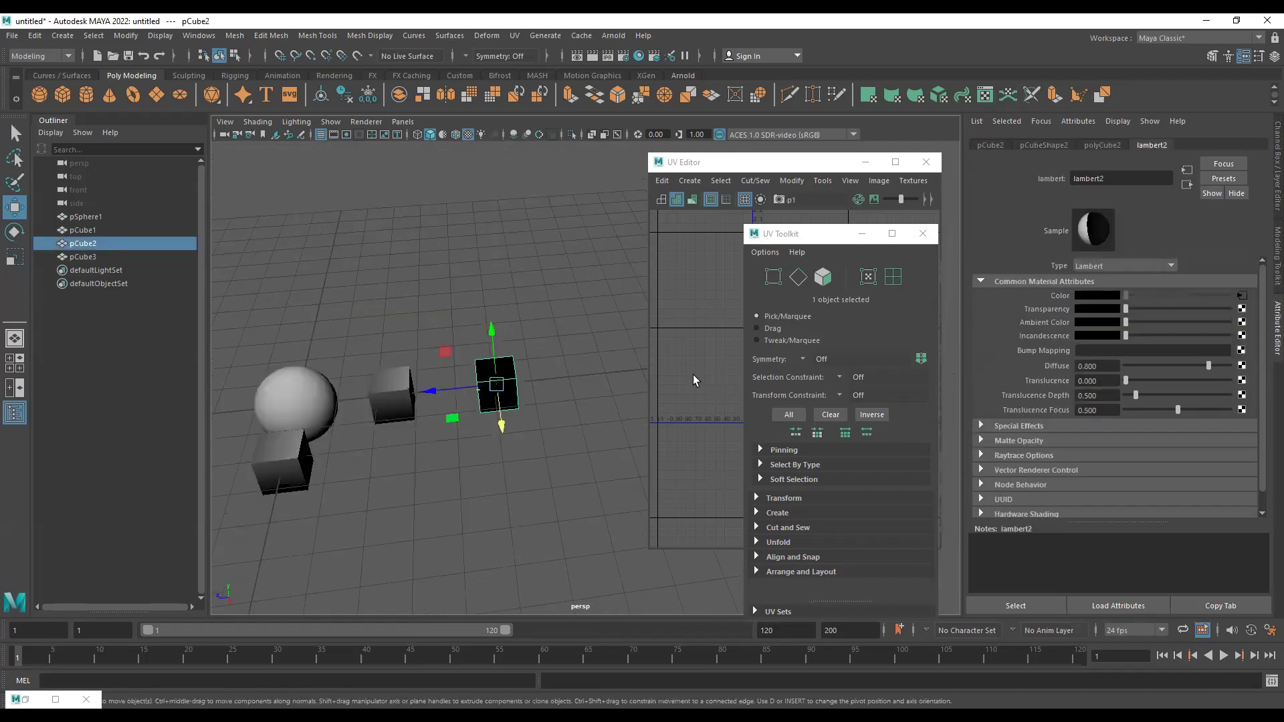
Break the ramp's connection to lambert2's color and connect a Checker texture in its place.
right_click(1056, 294)
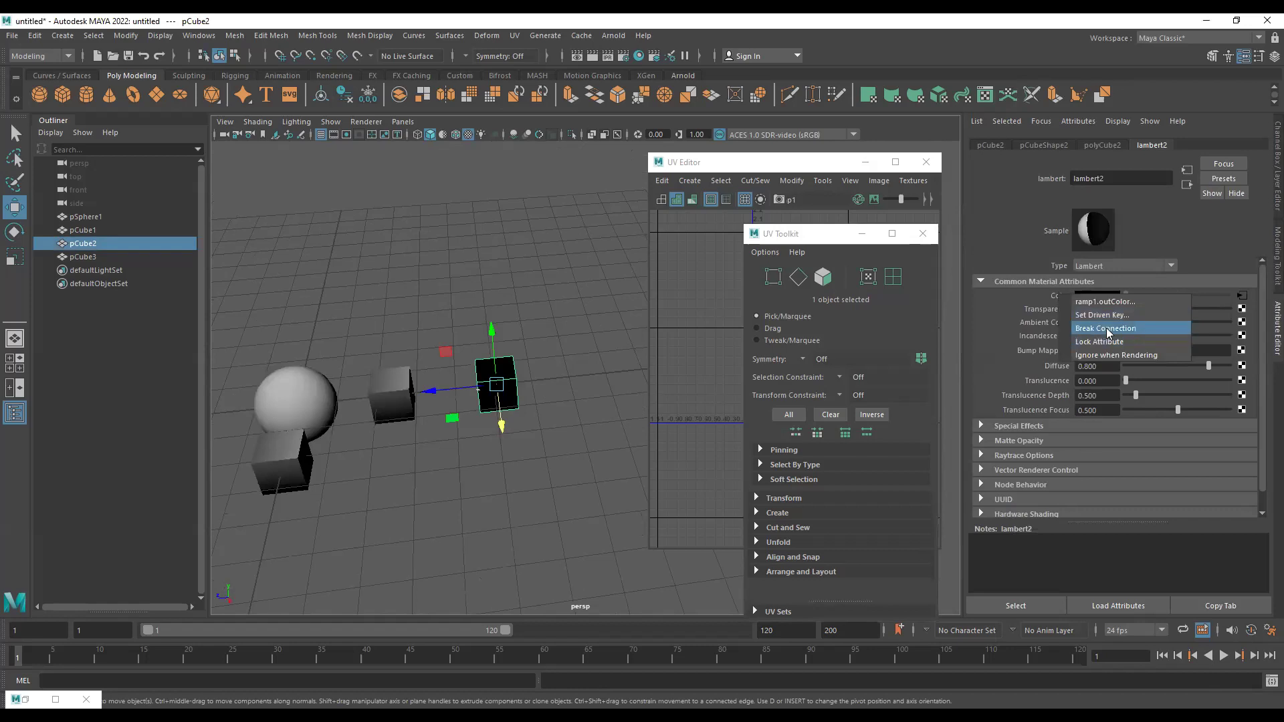
left_click(1106, 328)
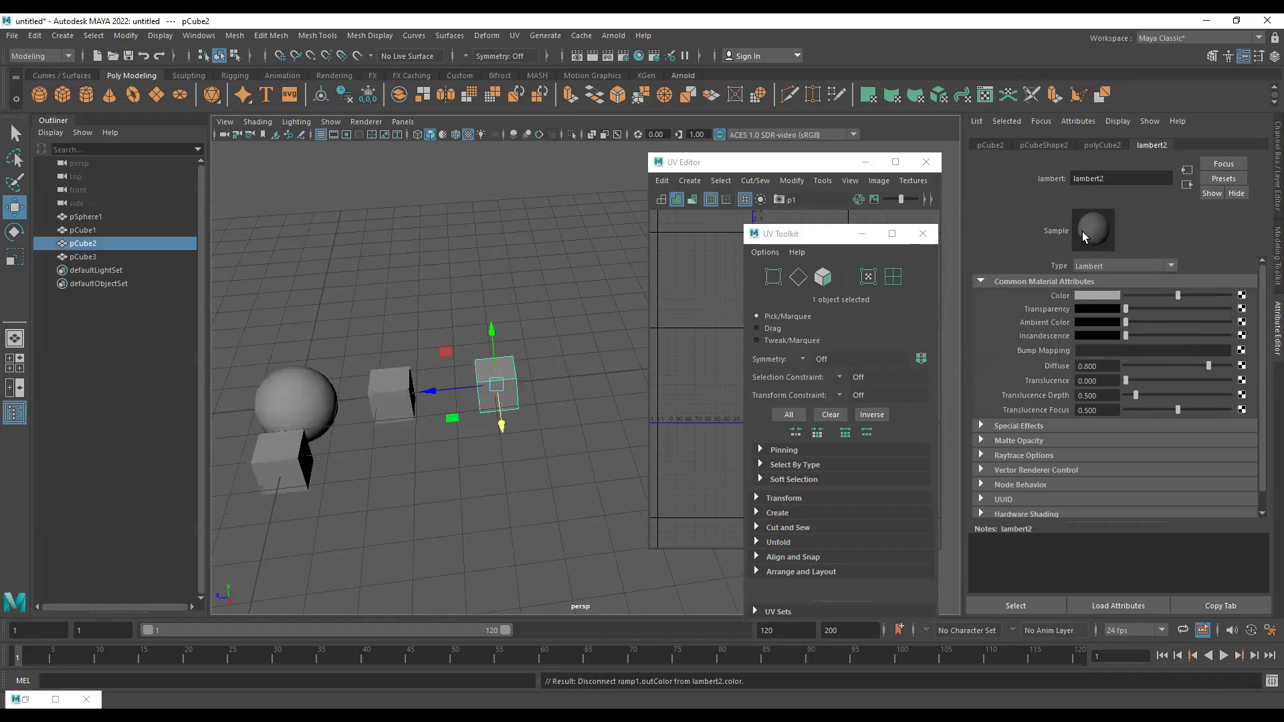
left_click(1242, 295)
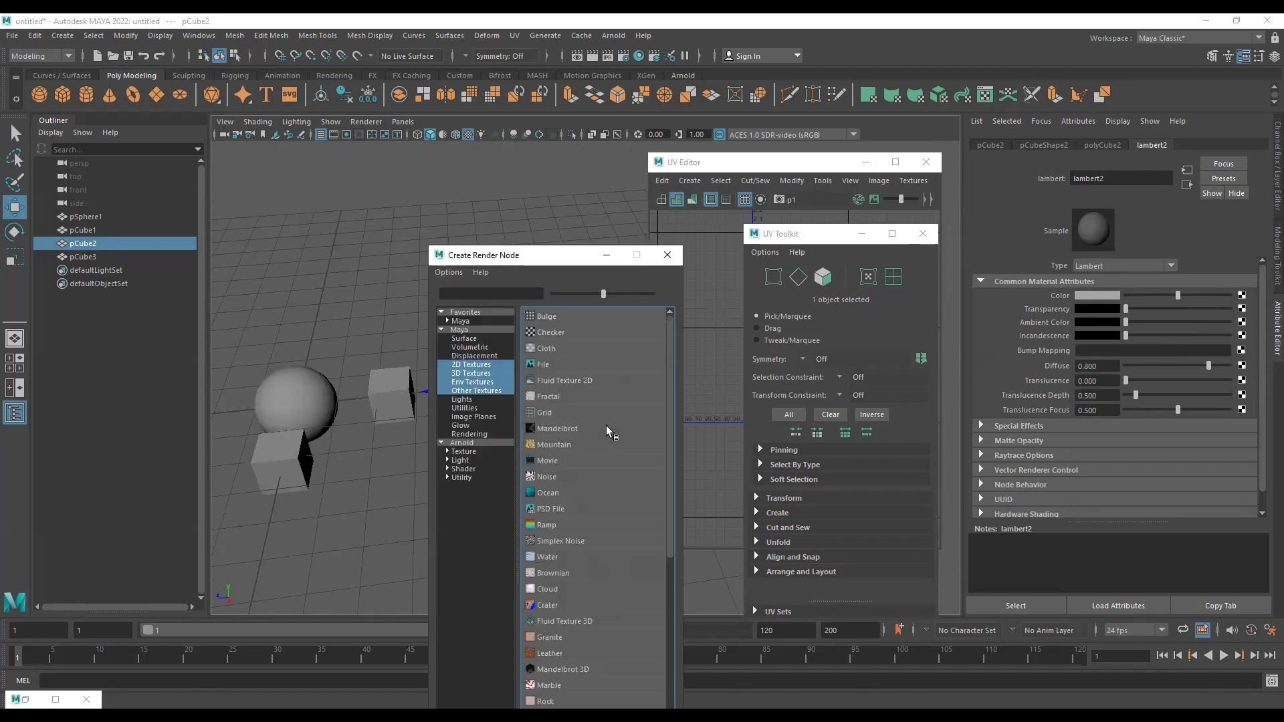
left_click(568, 332)
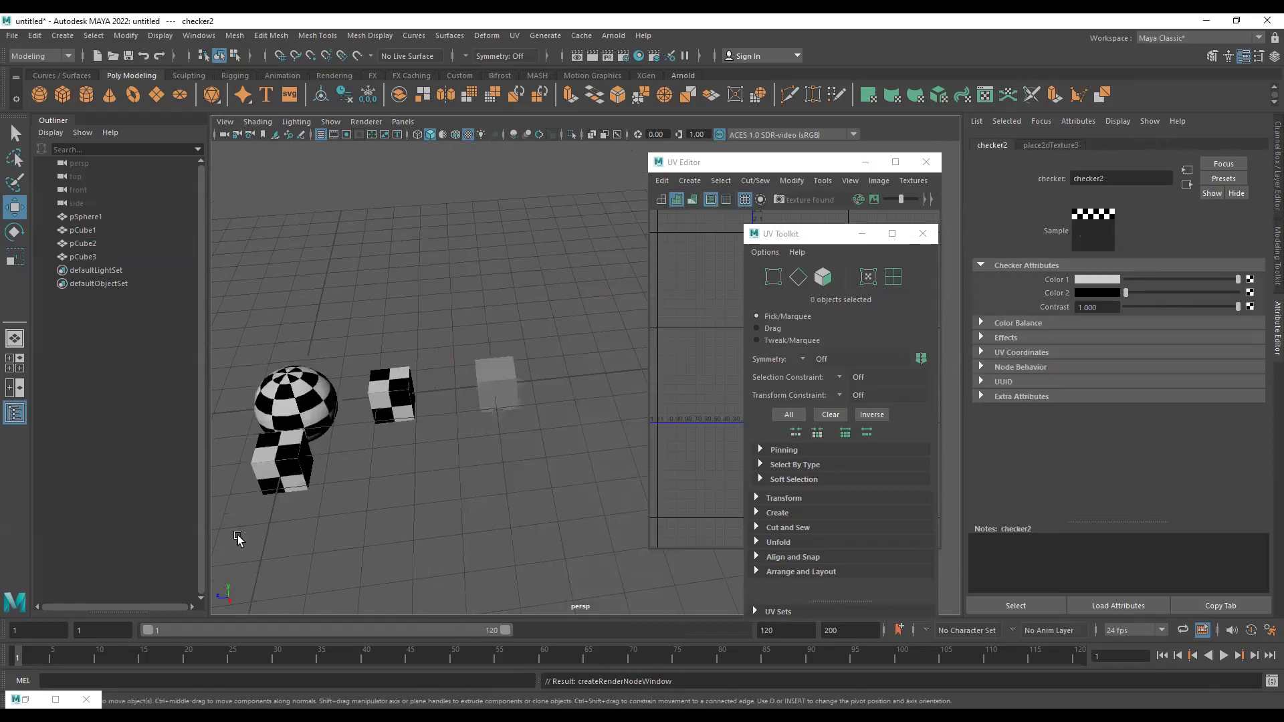
Select the cube without UVs and create UVs for it with a Spherical projection.
right_click_drag(236, 533, 849, 337, "alt")
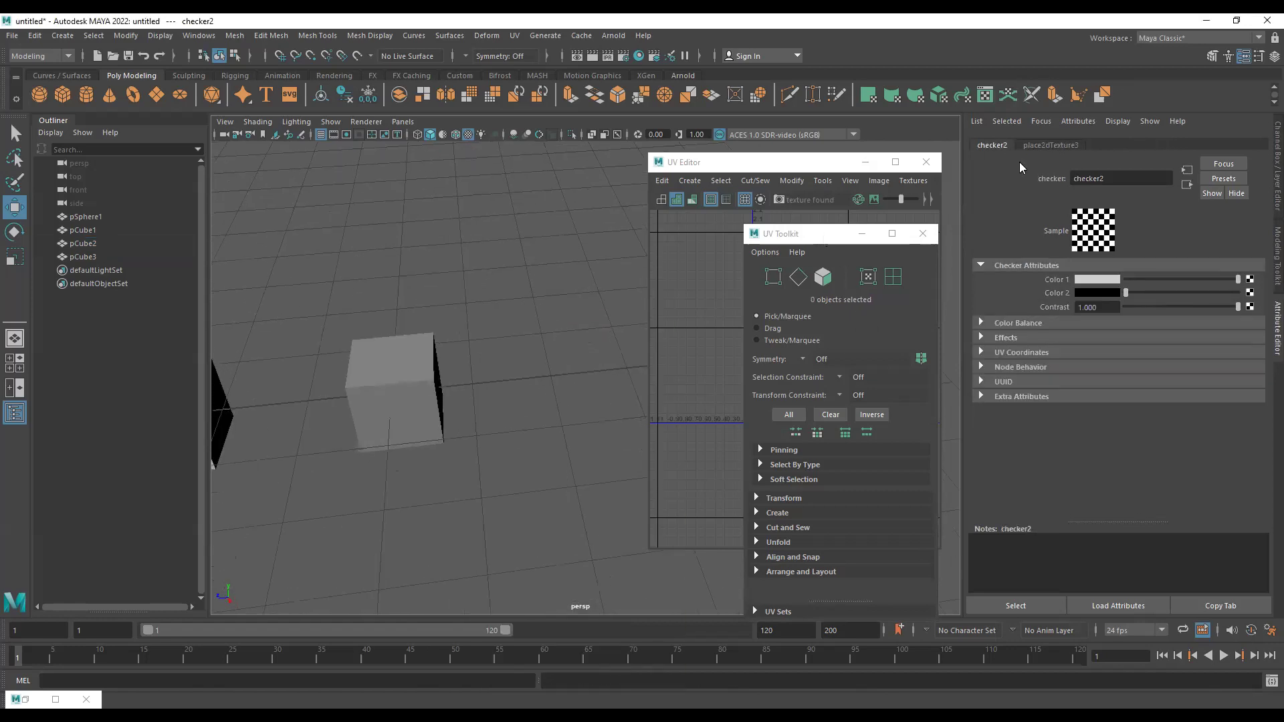
right_click_drag(344, 429, 445, 246, "alt")
left_click_drag(442, 267, 313, 487)
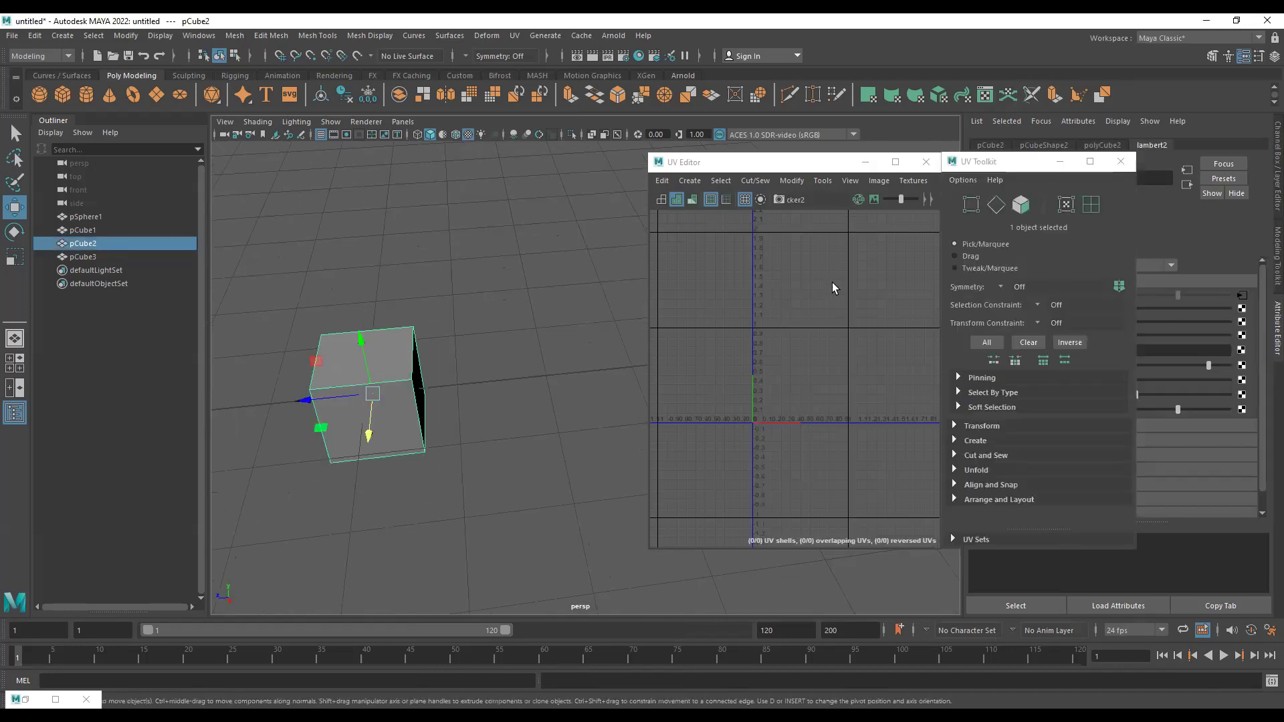
right_click_drag(707, 358, 771, 347, "alt")
middle_click_drag(771, 347, 752, 336, "alt")
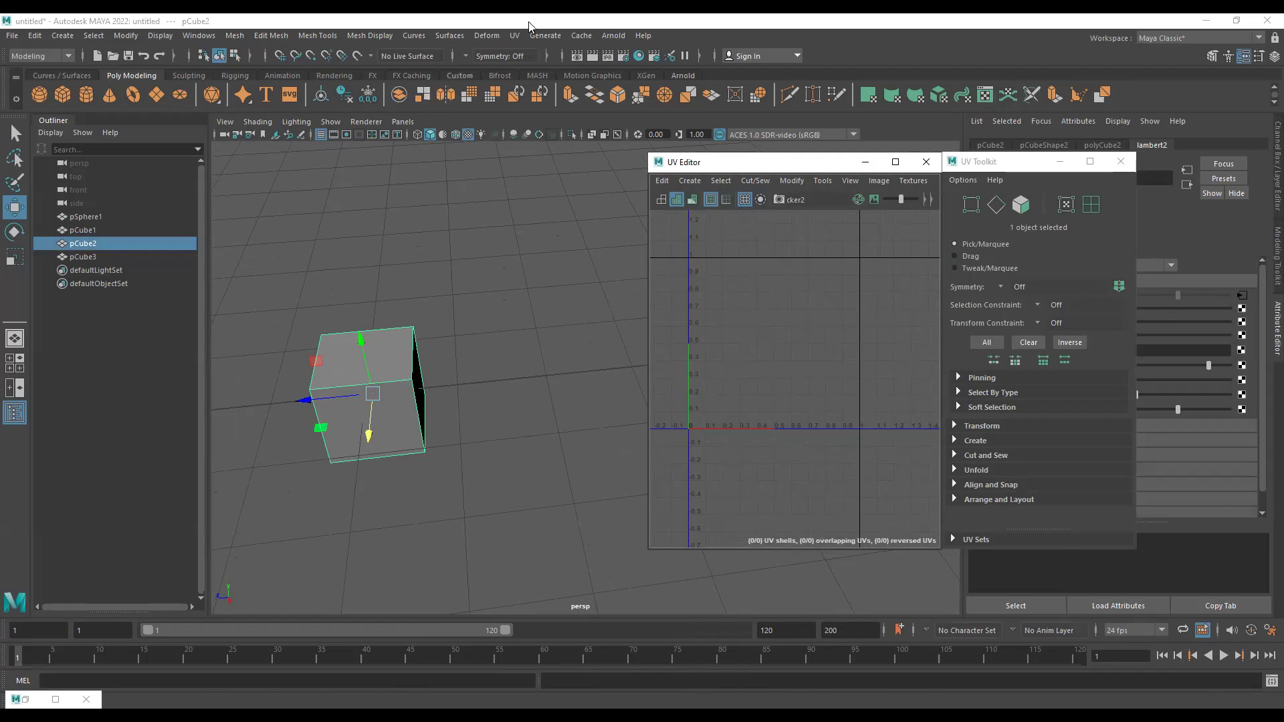
left_click(514, 35)
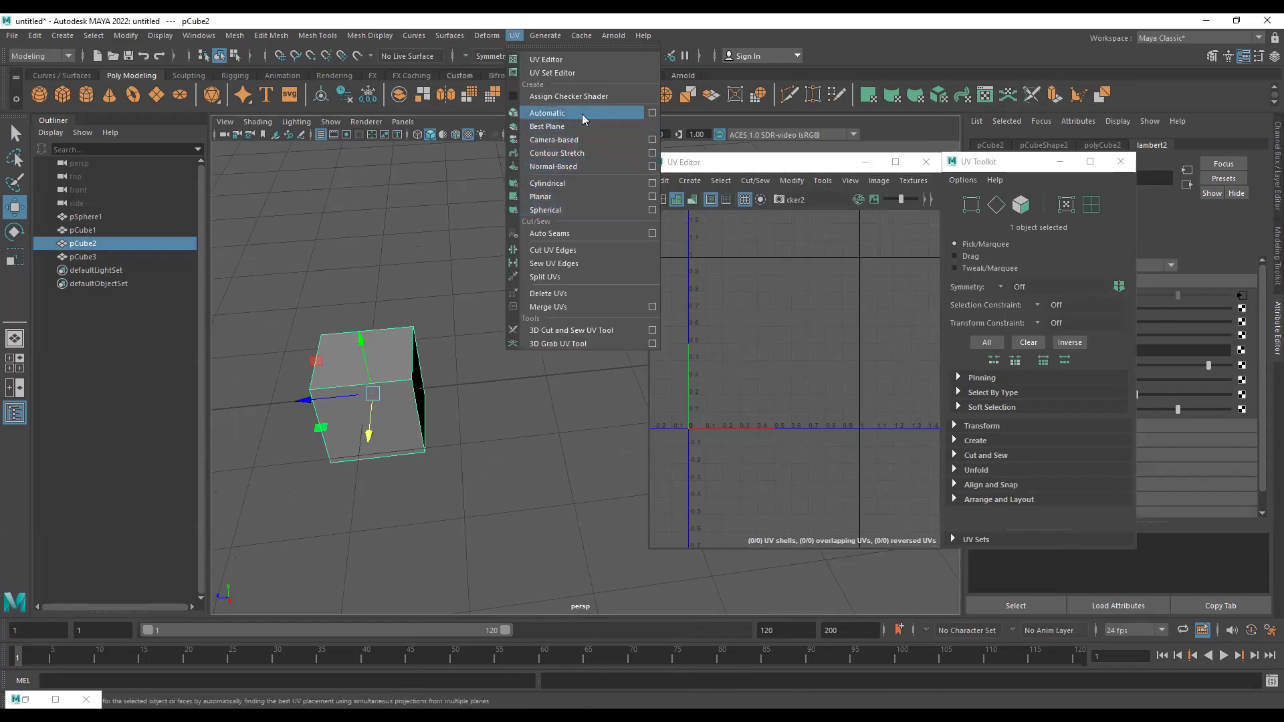
left_click(574, 208)
middle_click_drag(393, 516, 437, 496, "alt")
scroll(471, 466, "down", 2)
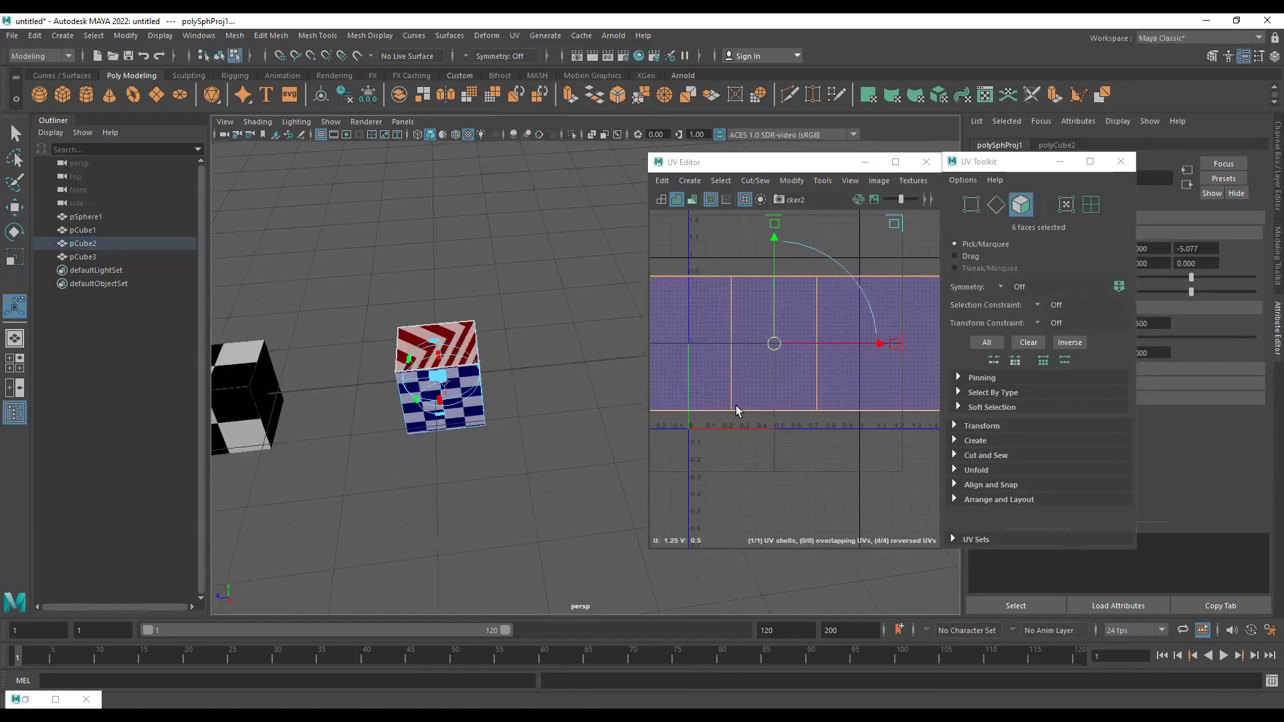
Select the cube's two opposite faces with the distorted checker and apply a Planar UV projection from the Y axis.
scroll(751, 401, "down", 5)
left_click_drag(560, 435, 468, 267, "alt")
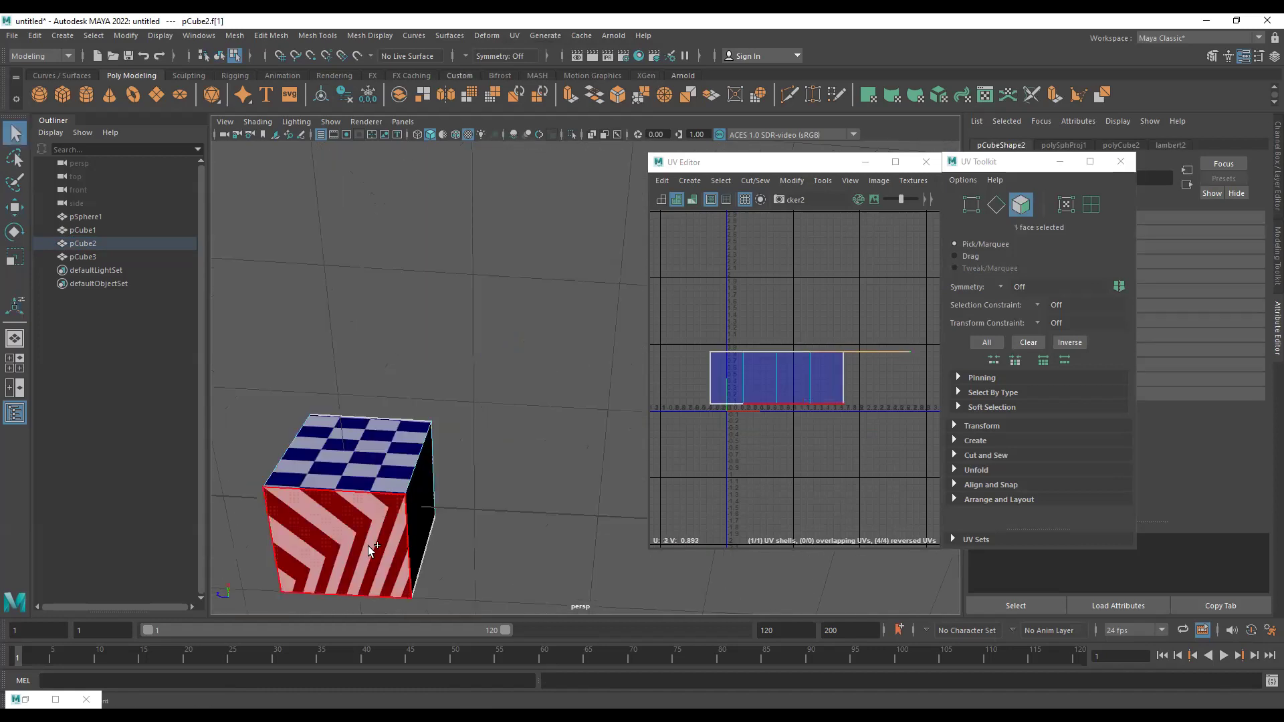
left_click(367, 545, "shift")
left_click_drag(573, 348, 598, 128, "alt")
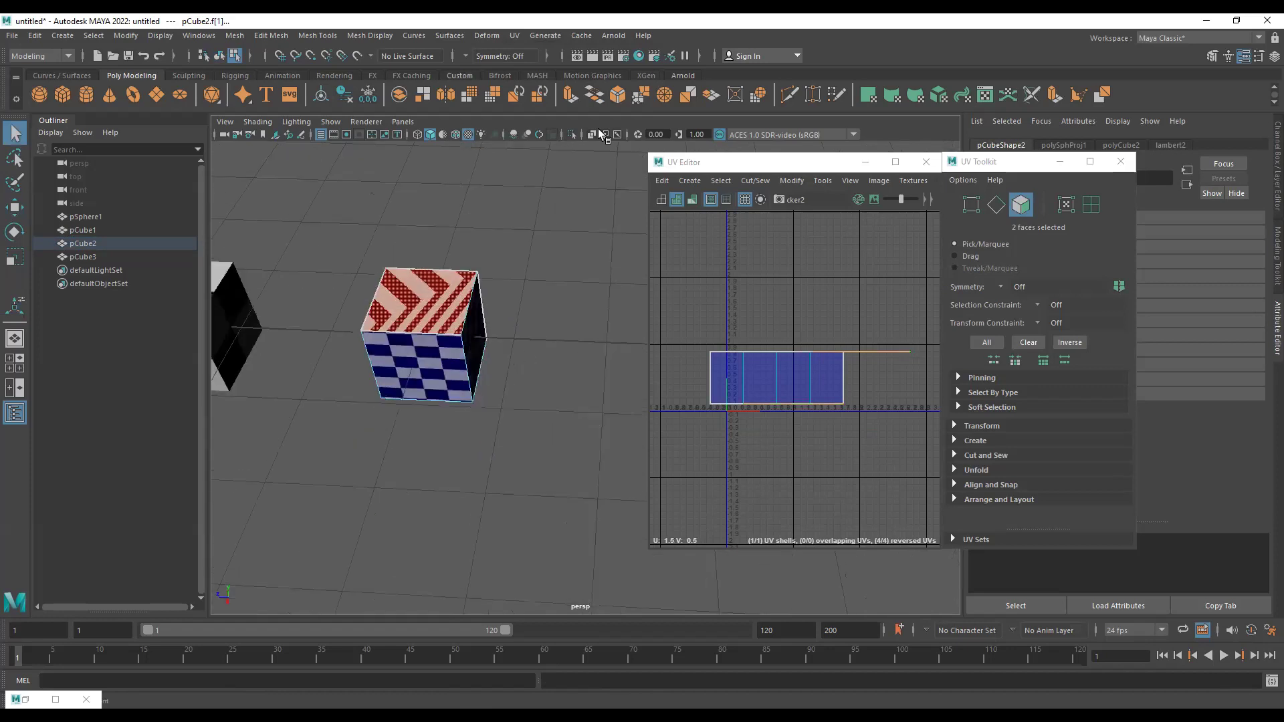
left_click(514, 36)
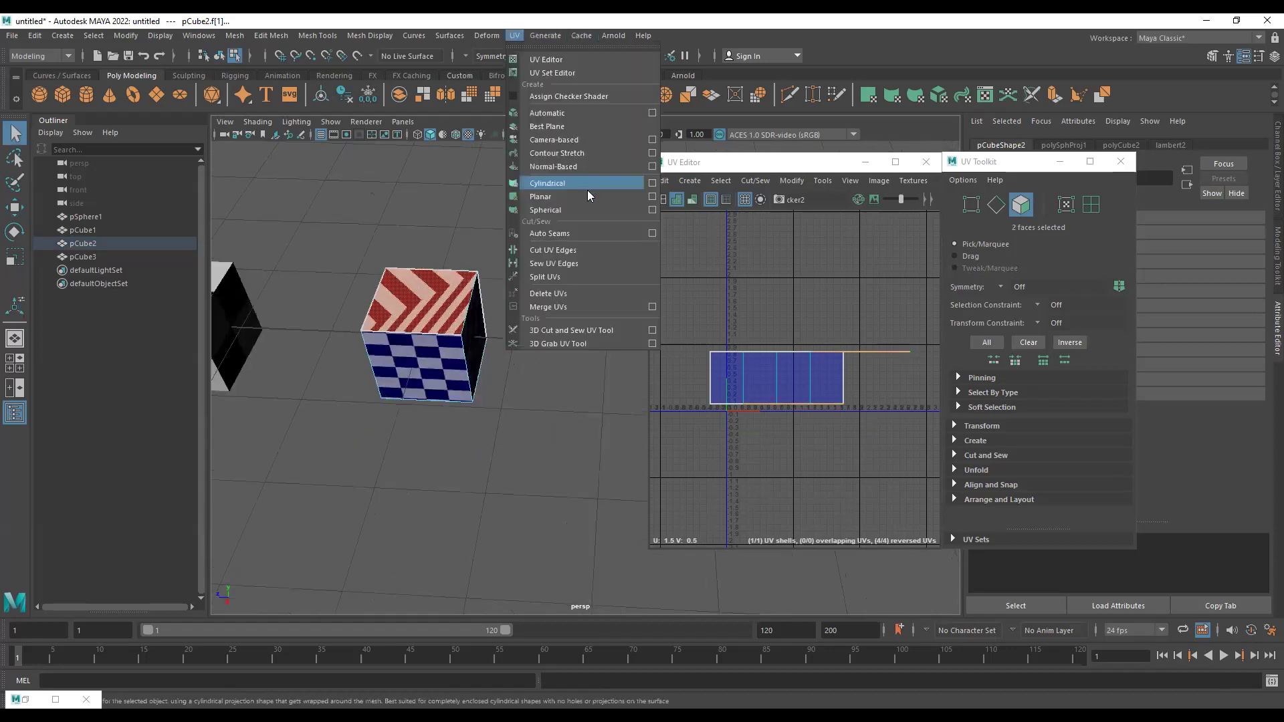
left_click(653, 196)
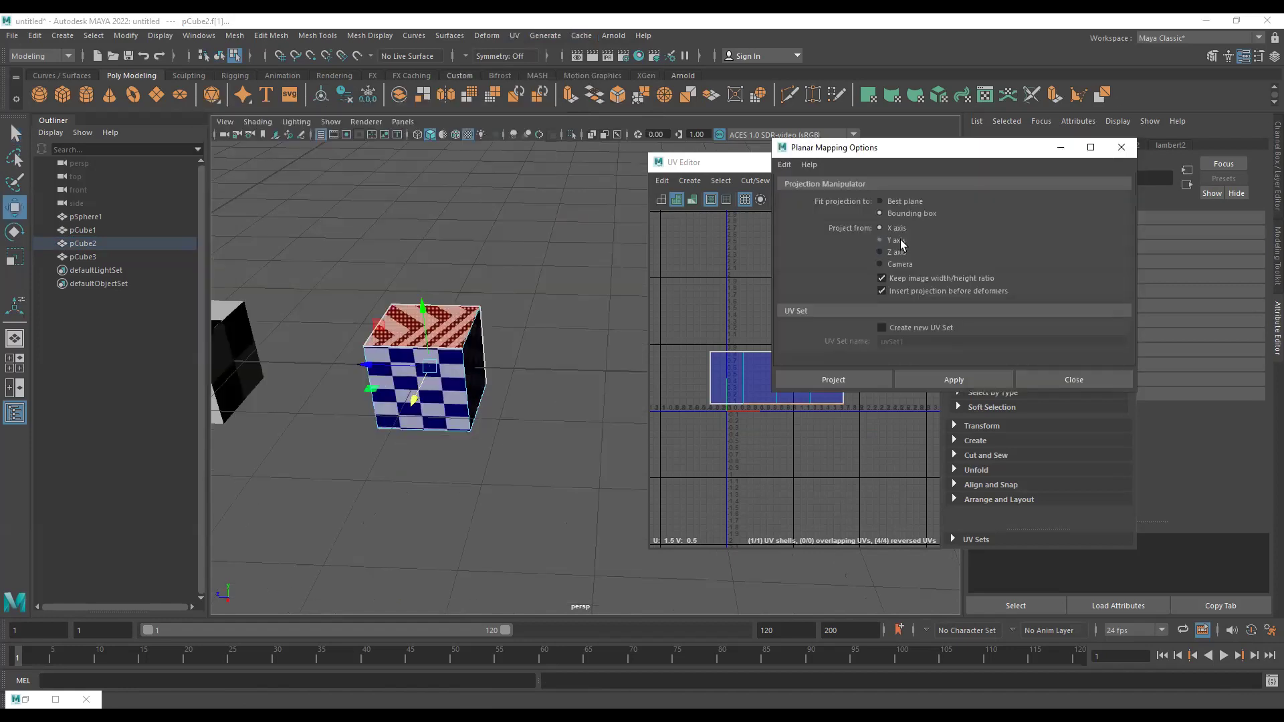
left_click(900, 239)
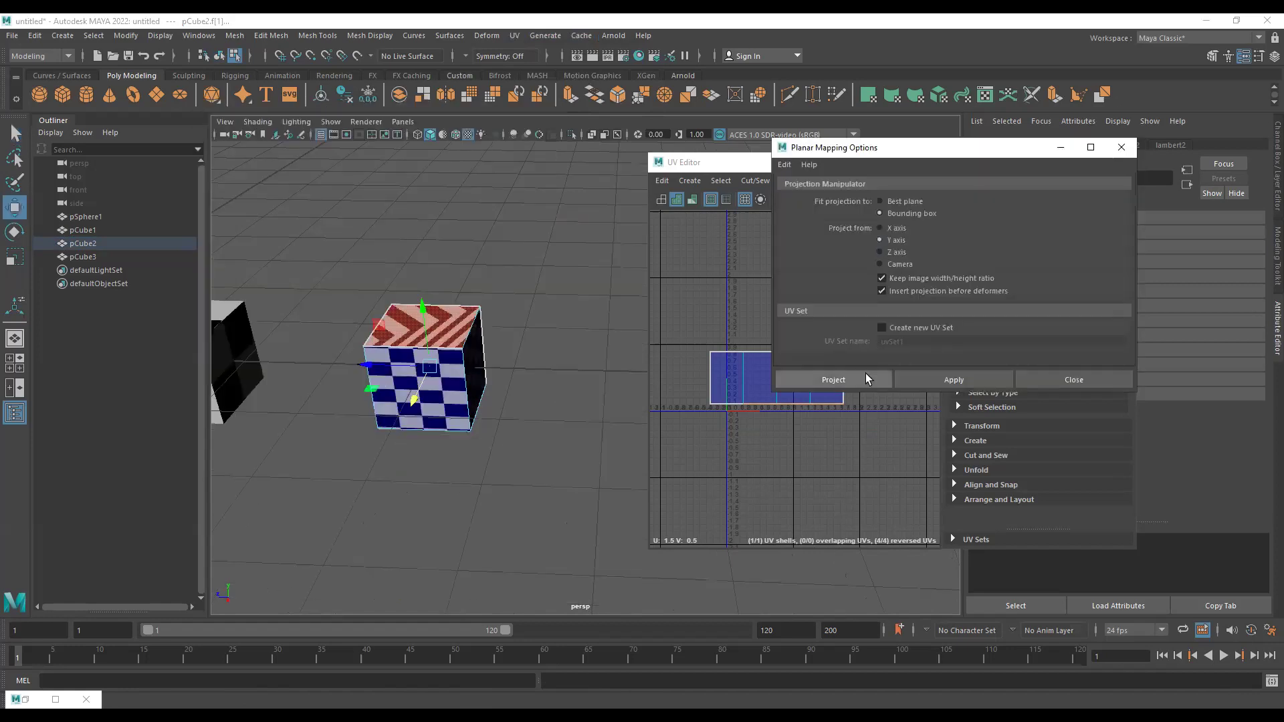
left_click(865, 378)
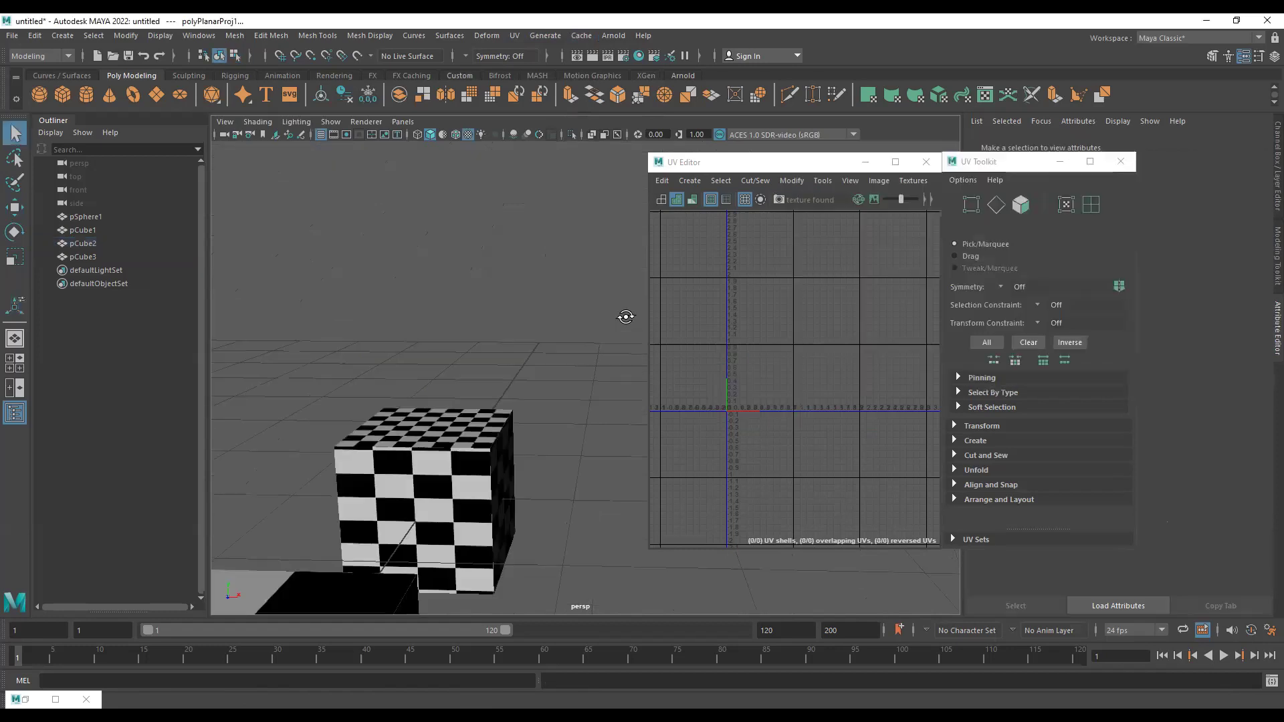
Examine the checker pattern on all sides of the remapped cube and how its UV shells overlap.
left_click_drag(624, 315, 591, 275, "alt")
left_click_drag(499, 299, 415, 341, "alt")
scroll(522, 433, "up", 4)
left_click_drag(522, 434, 400, 321, "alt")
left_click(400, 321)
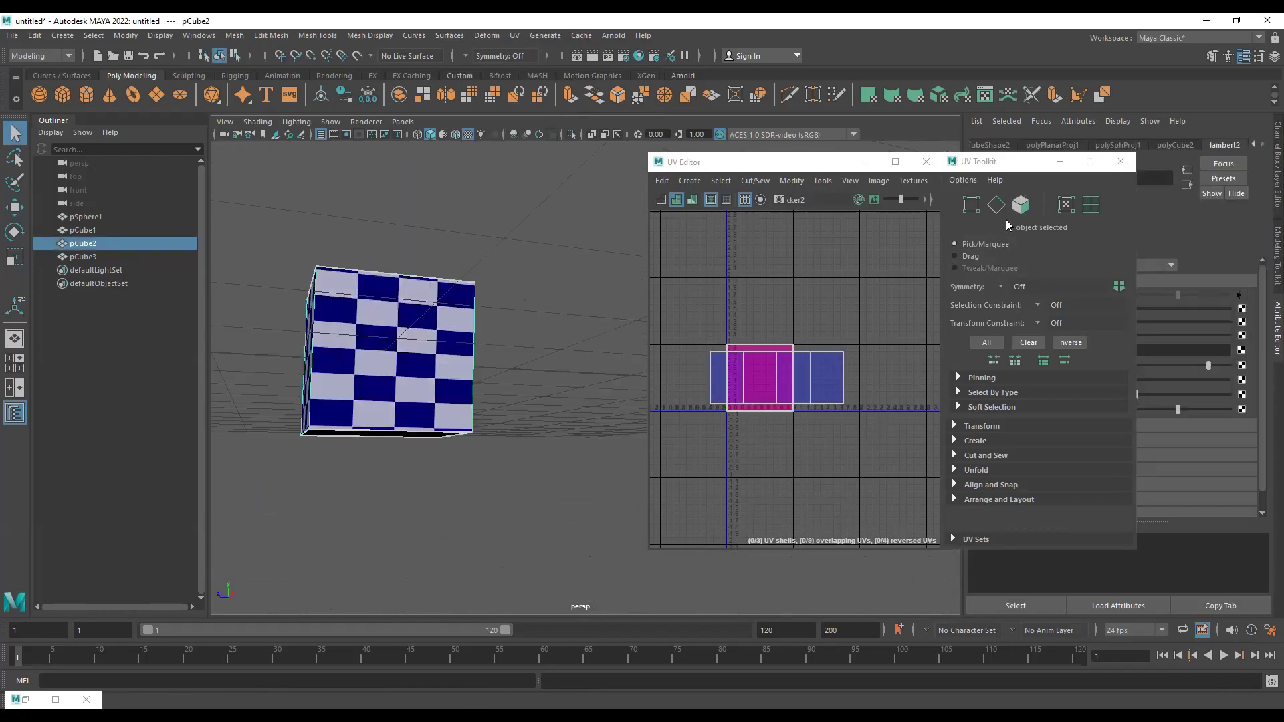
scroll(728, 367, "down", 2)
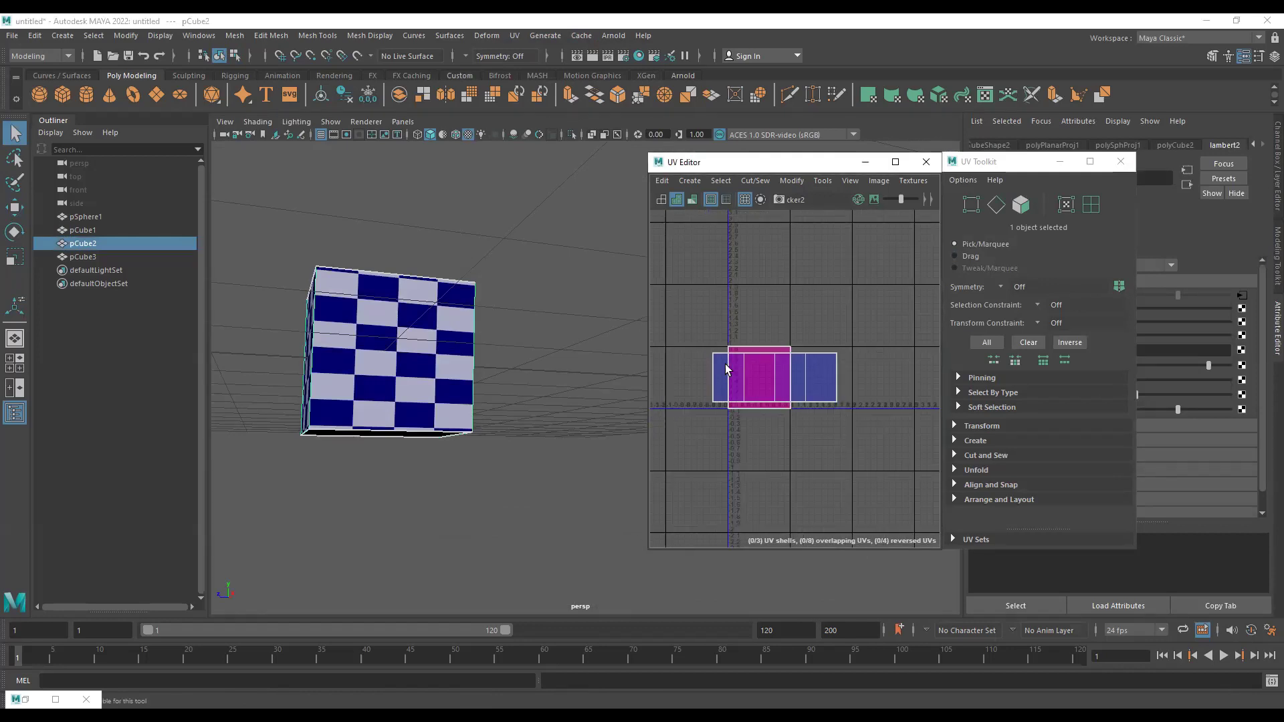
right_click_drag(740, 423, 1001, 498, "alt")
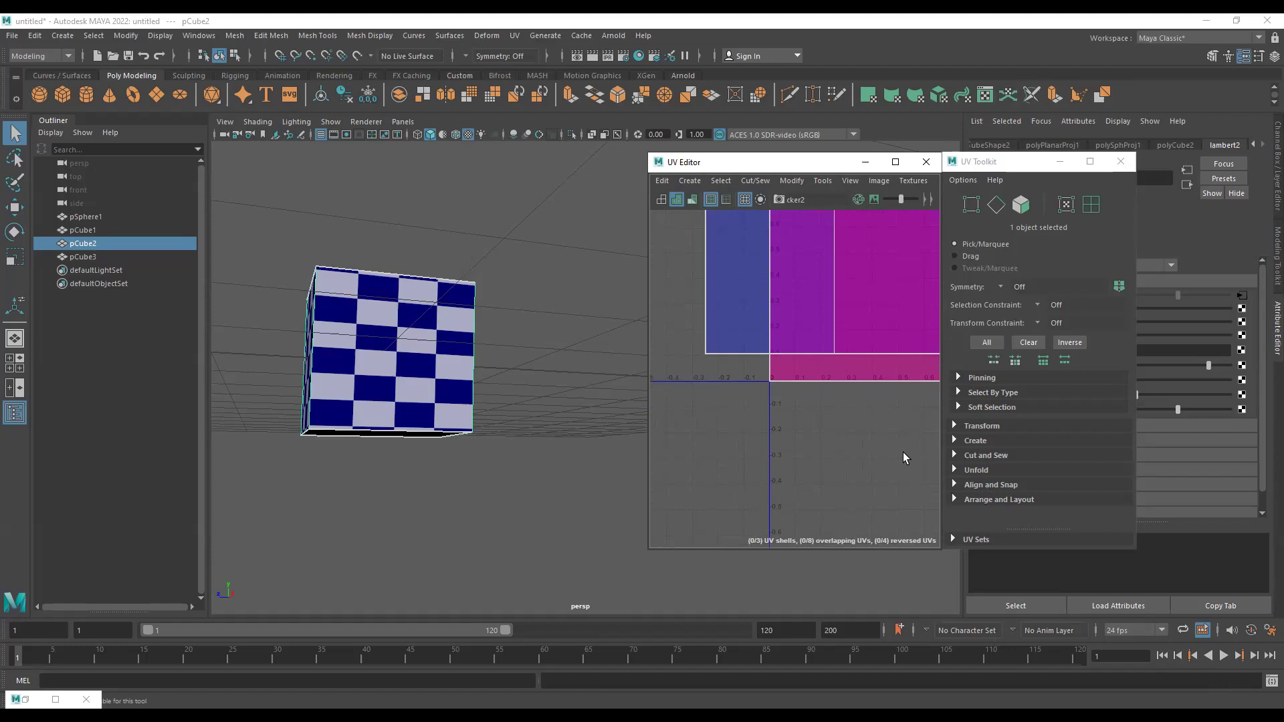
middle_click_drag(806, 348, 693, 513, "alt")
right_click_drag(906, 415, 774, 369, "alt")
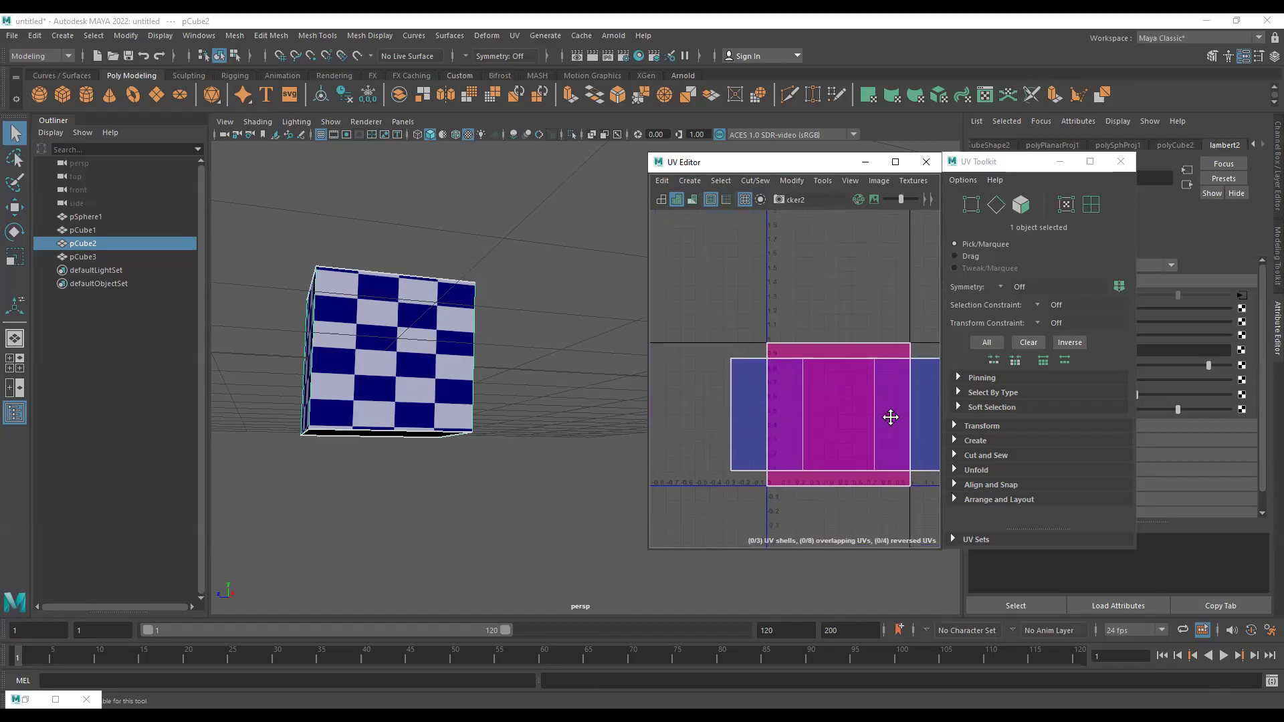
middle_click_drag(889, 417, 801, 396, "alt")
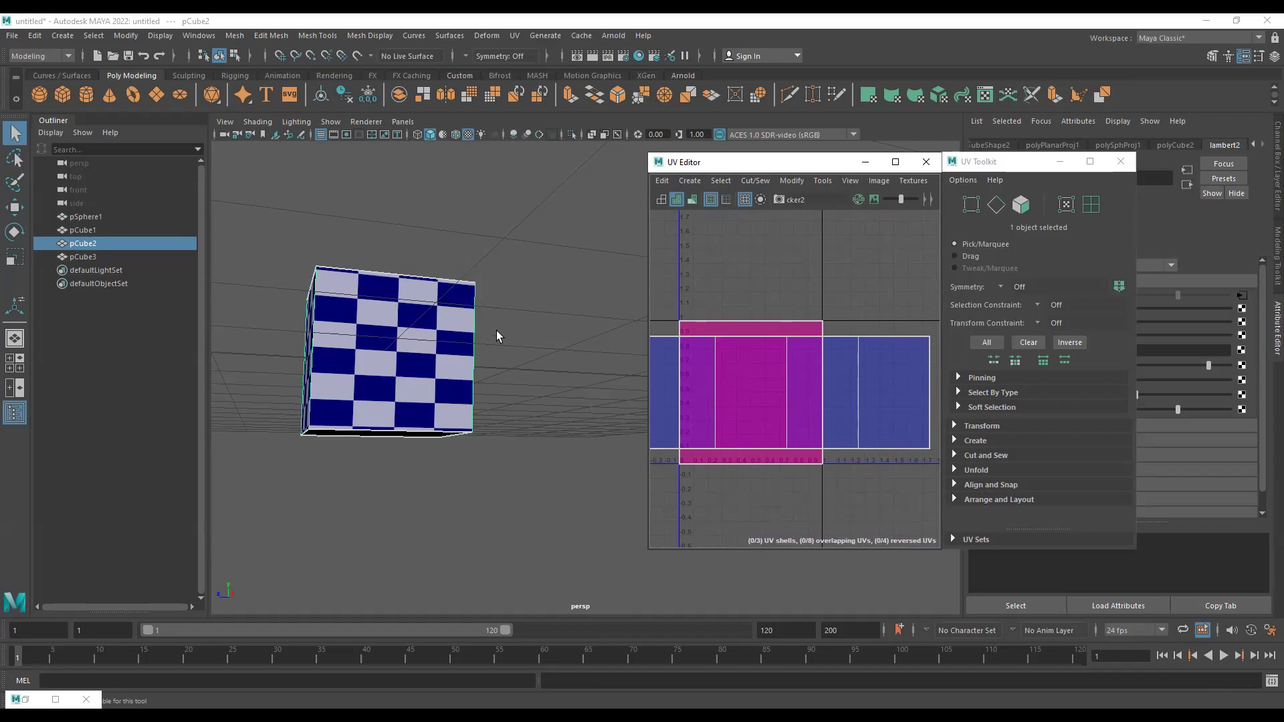
middle_click_drag(741, 336, 820, 336, "alt")
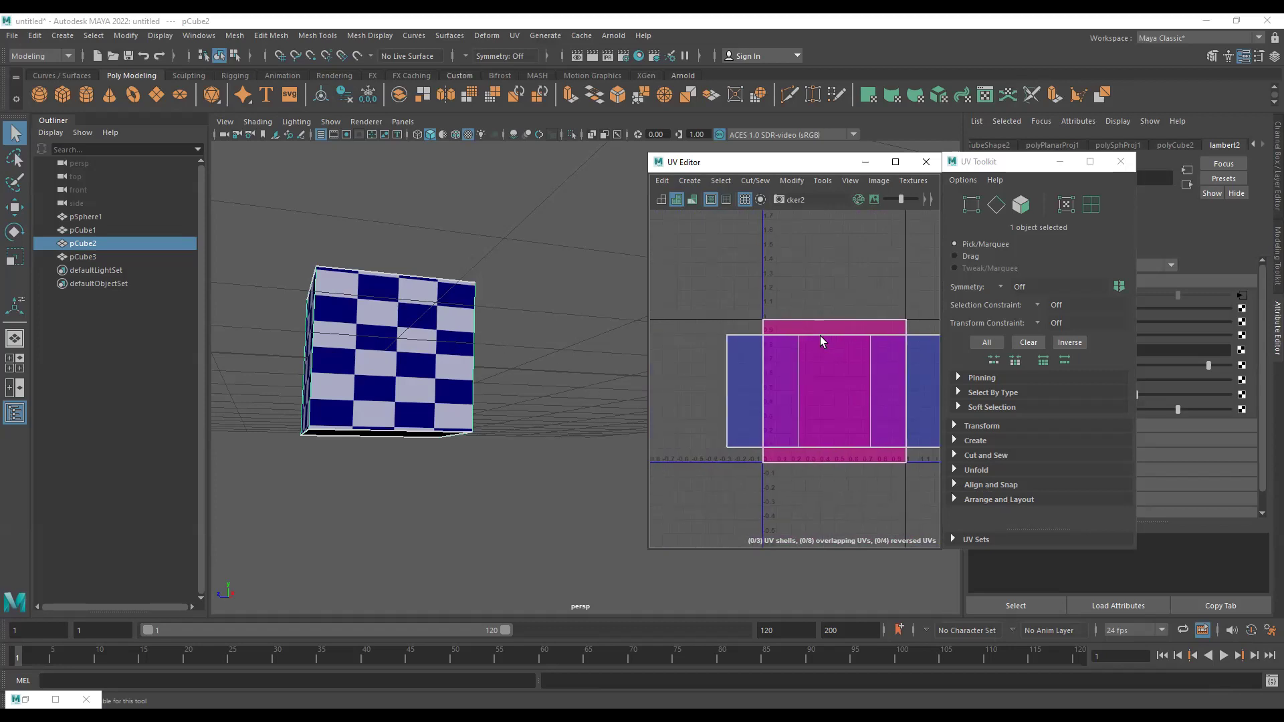
left_click_drag(351, 403, 354, 378, "alt")
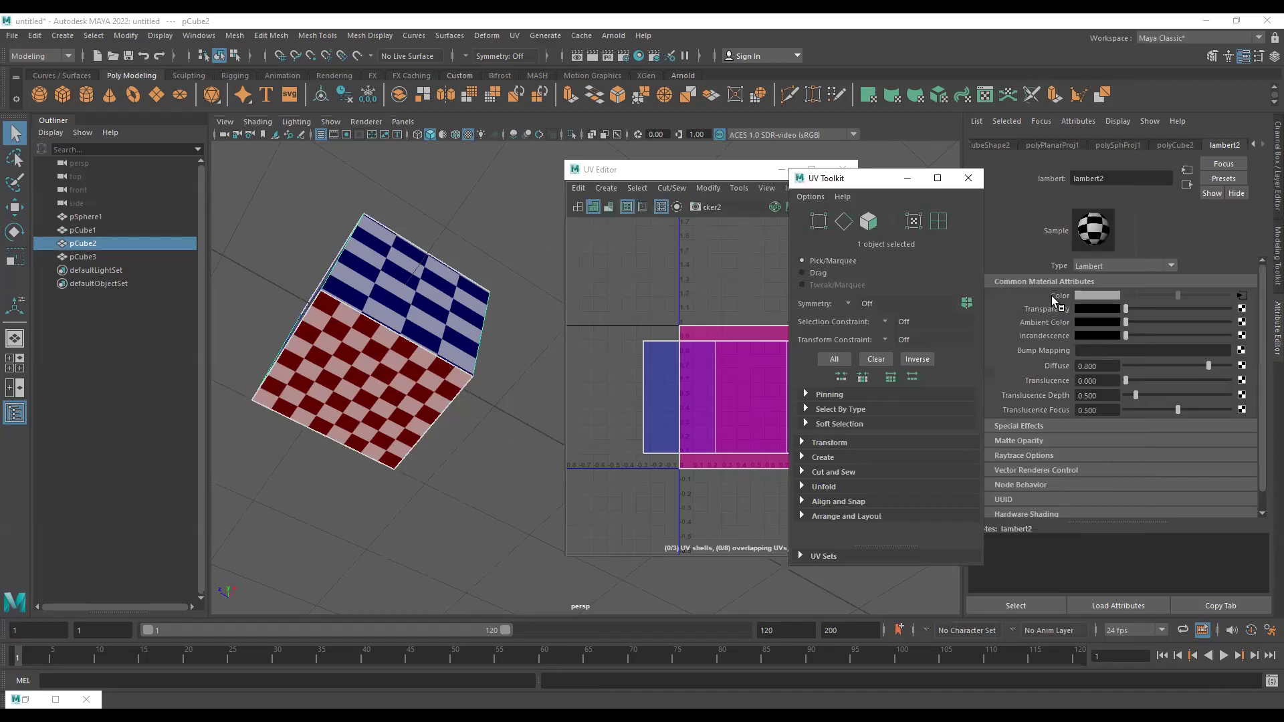
Break the checker's connection to lambert2's color and connect a File texture instead.
right_click(1051, 295)
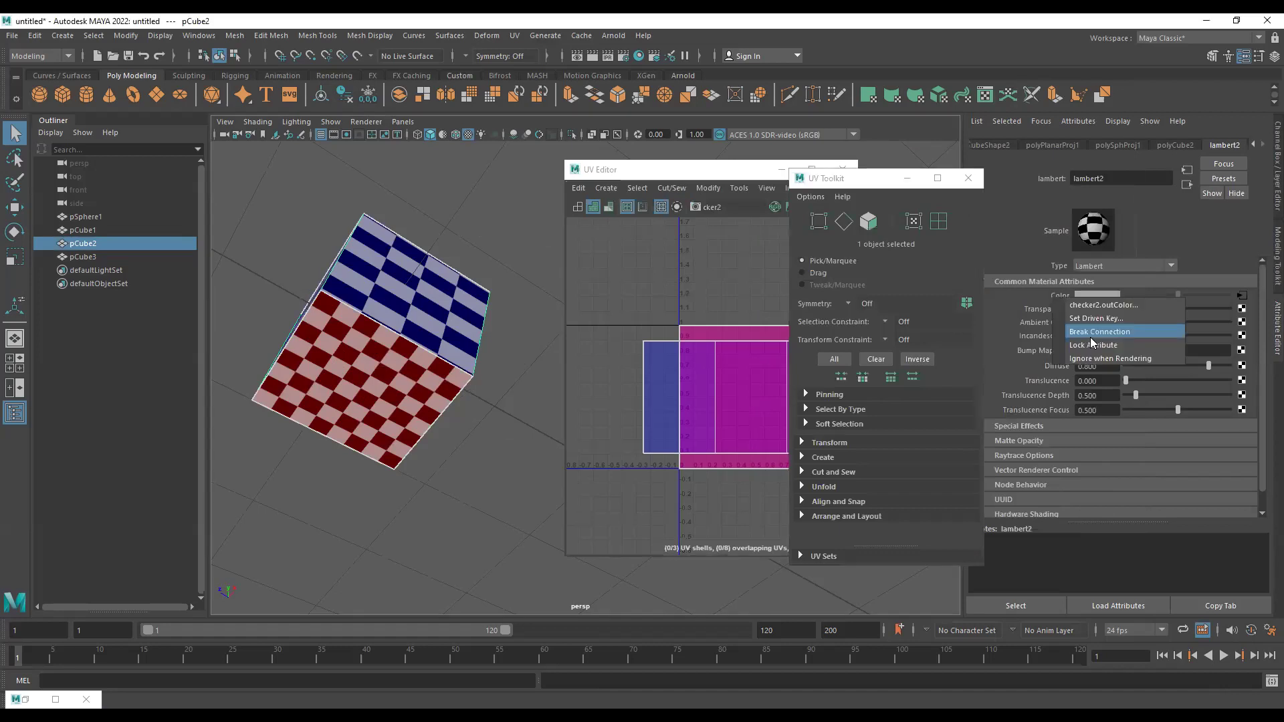
left_click(1090, 337)
left_click(1242, 295)
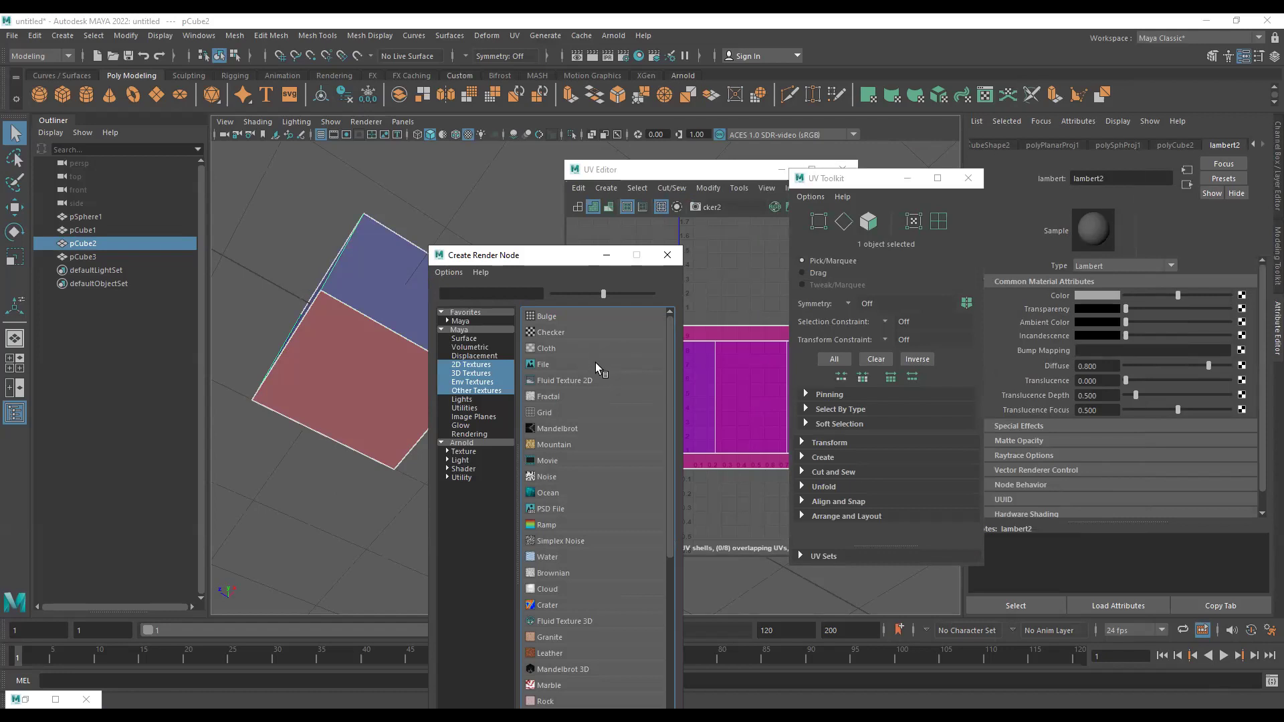
left_click(543, 364)
Load the image 01.png from the Desktop folder into the File texture.
left_click(1244, 327)
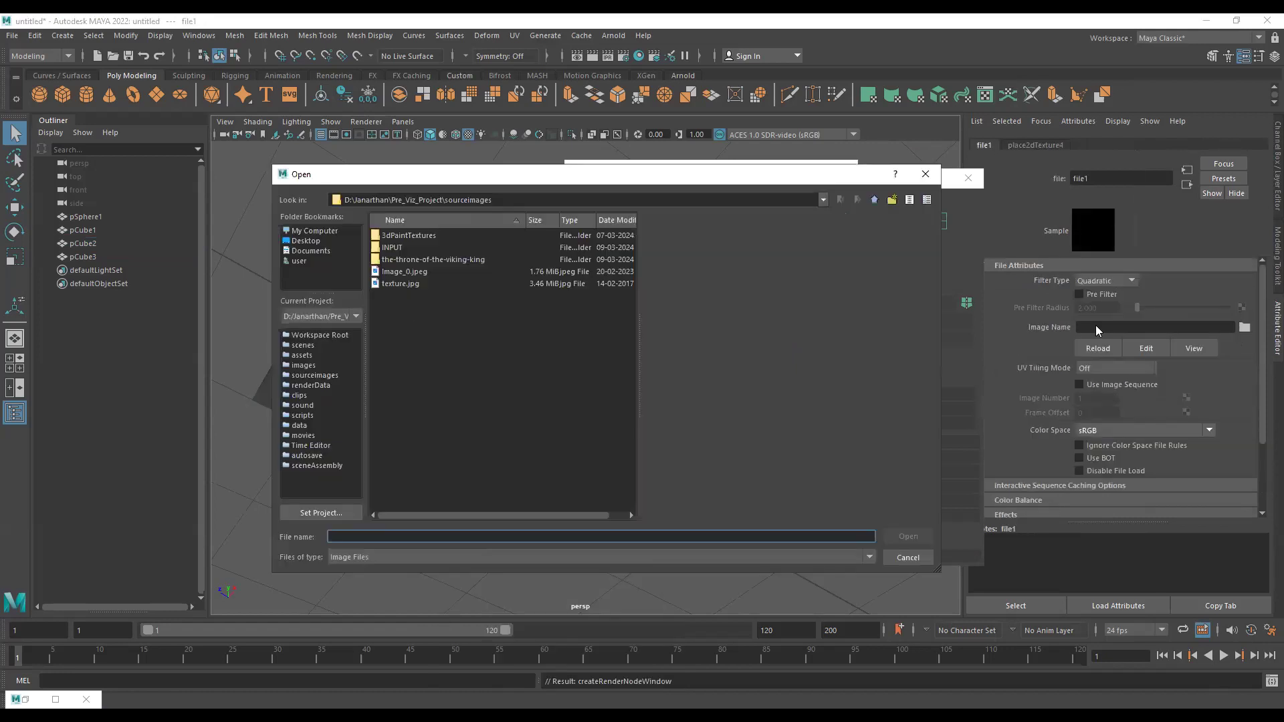
left_click(401, 272)
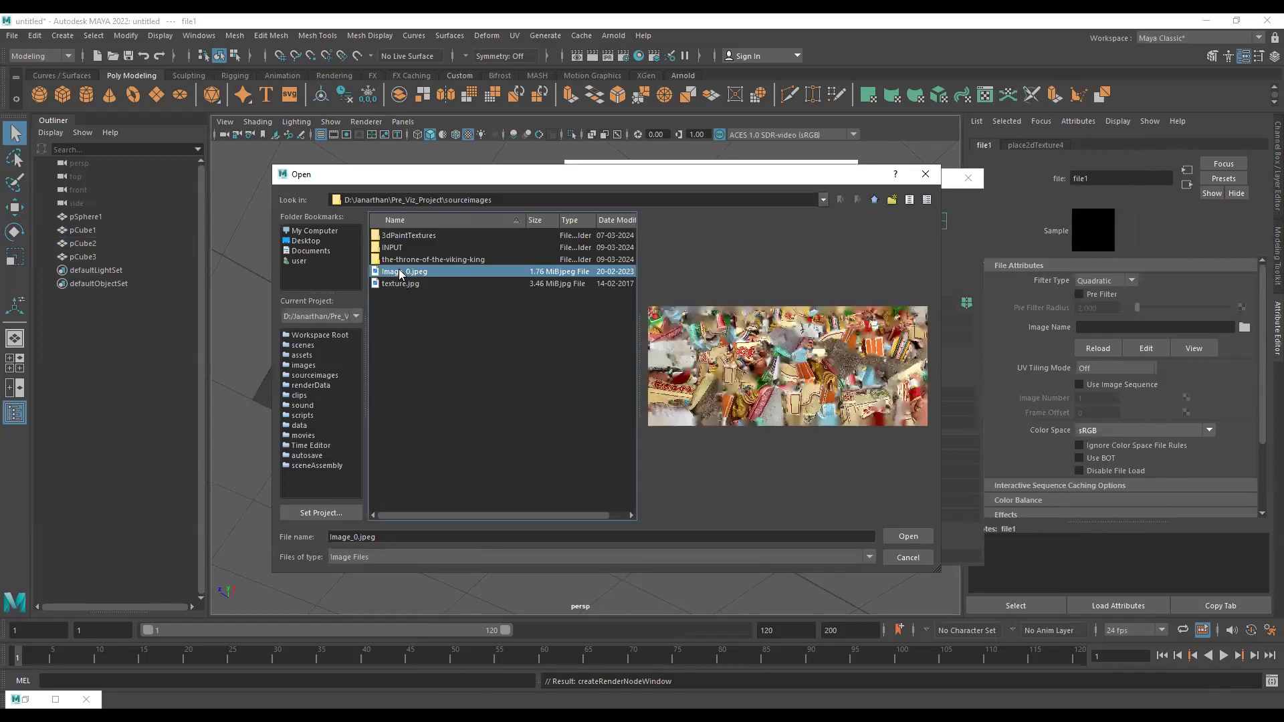
left_click(395, 285)
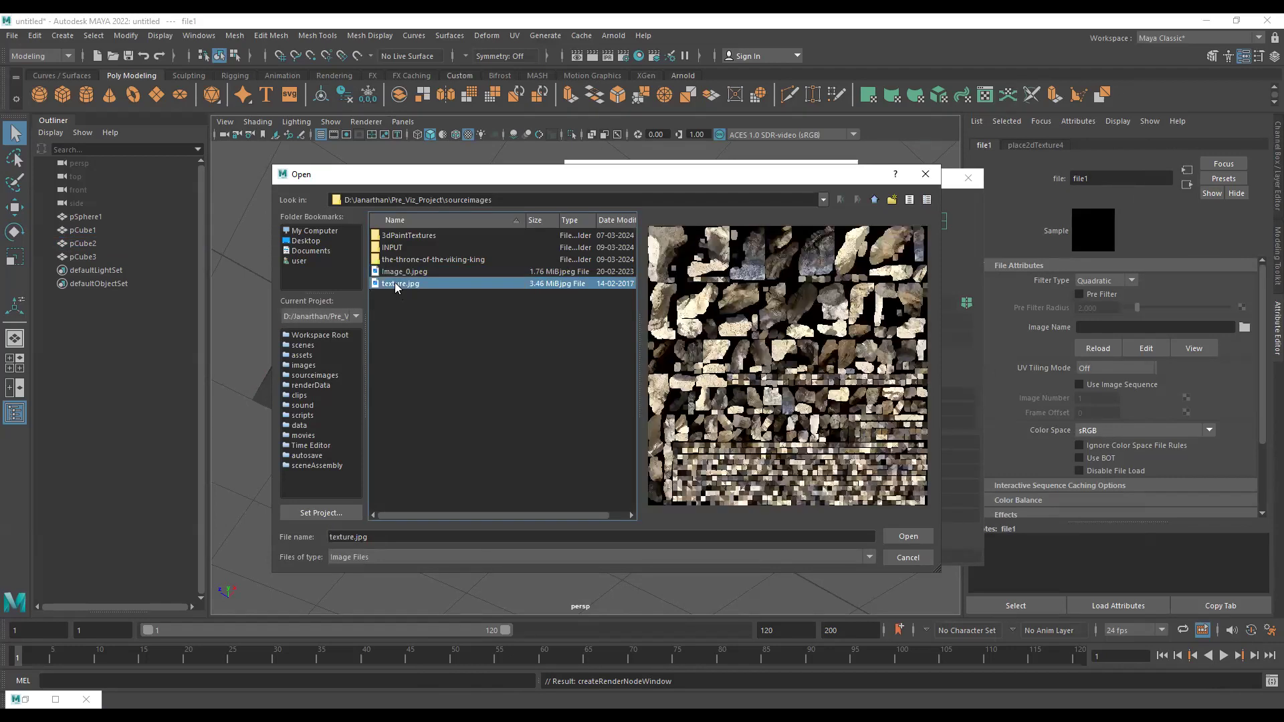
left_click(311, 241)
left_click(415, 331)
left_click(400, 321)
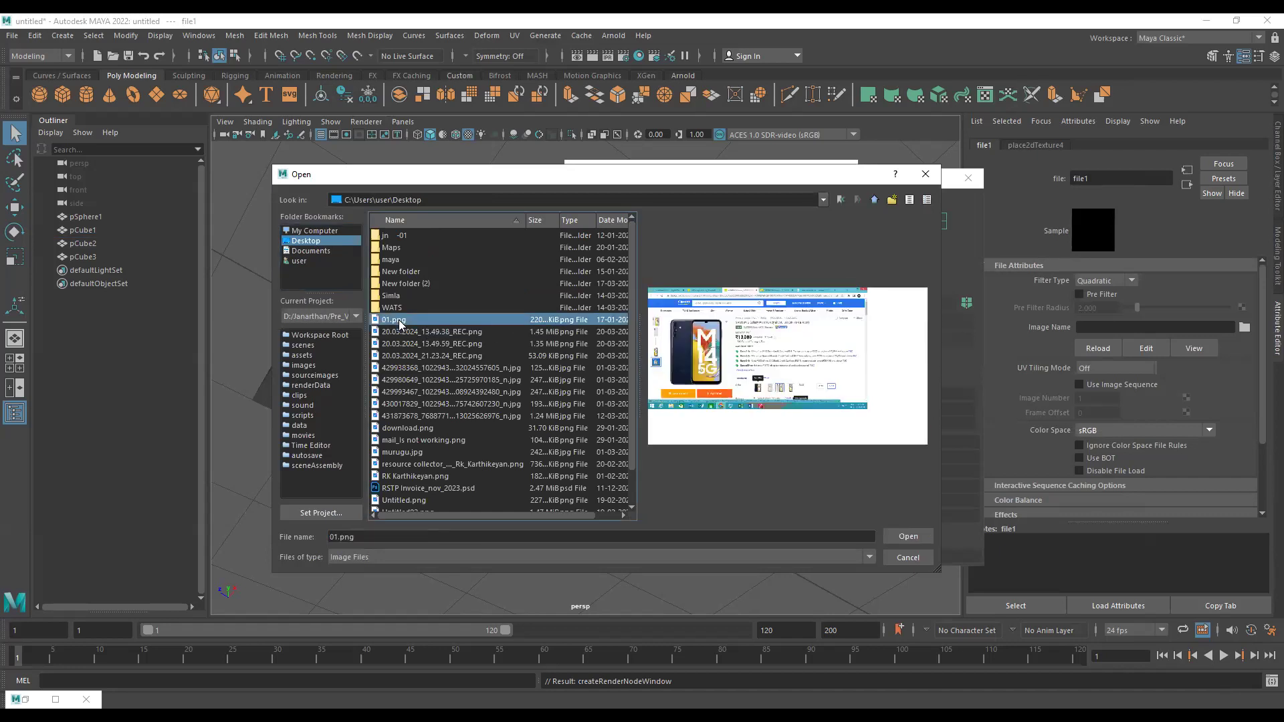
double_click(399, 322)
Inspect the orientation of the image's text on the cube up close.
left_click_drag(494, 327, 530, 290, "alt")
right_click_drag(389, 258, 521, 343, "alt")
middle_click_drag(300, 227, 401, 348, "alt")
right_click_drag(347, 348, 588, 461, "alt")
middle_click_drag(251, 304, 394, 407, "alt")
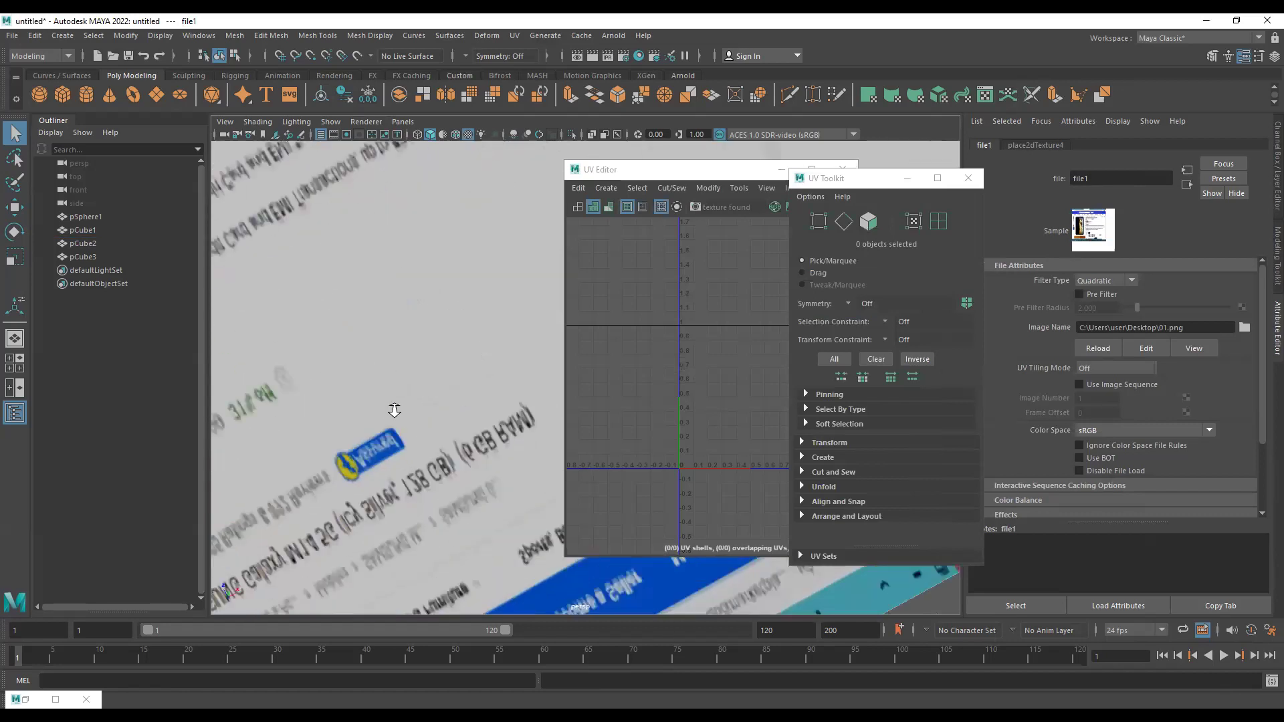
middle_click_drag(453, 360, 386, 417, "alt")
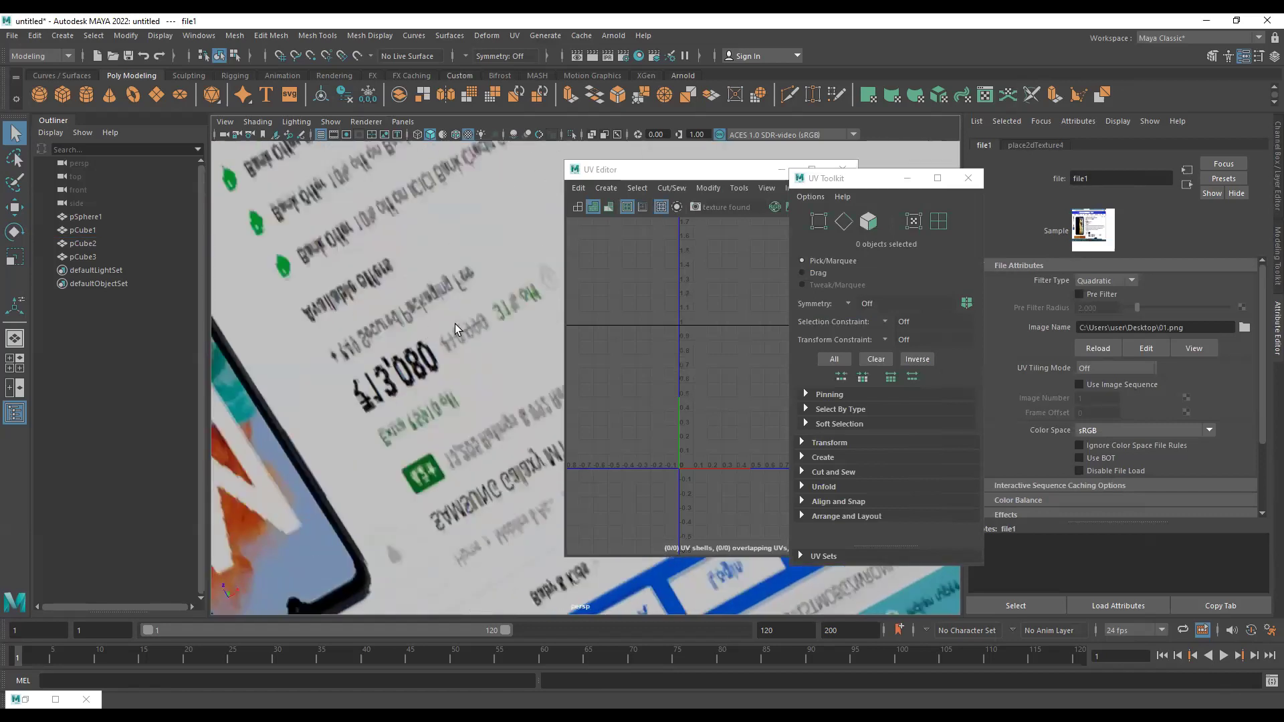
middle_click_drag(432, 305, 388, 369, "alt")
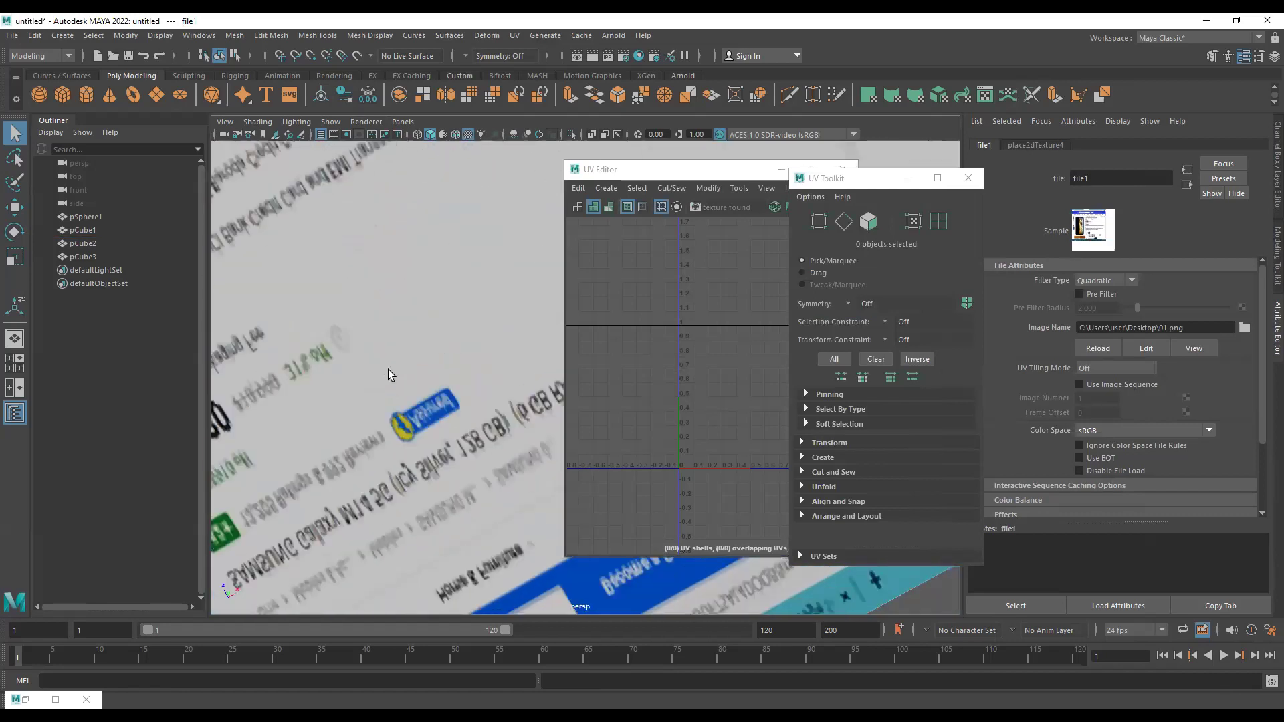
Select the cube face showing the phone listing text, flip its UVs, and check the text's reading direction.
left_click(383, 303)
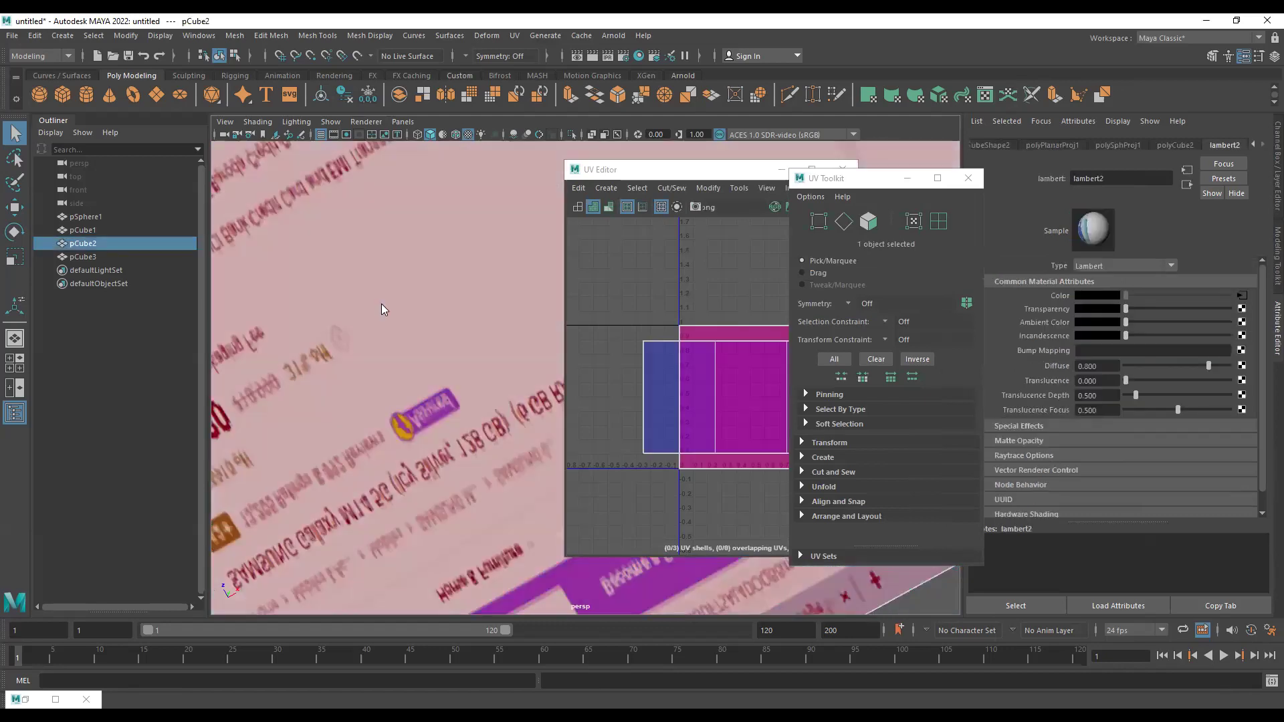
left_click(381, 303)
right_click_drag(752, 400, 691, 347, "alt")
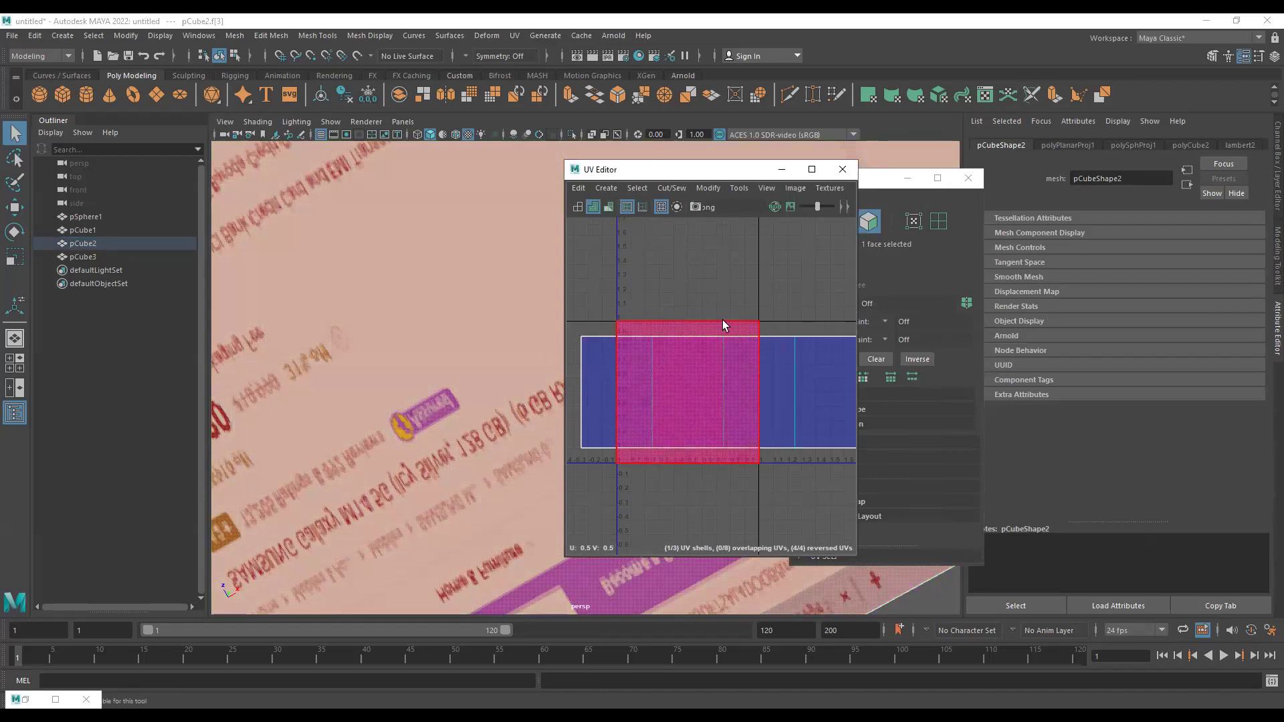
left_click(708, 187)
left_click(750, 254)
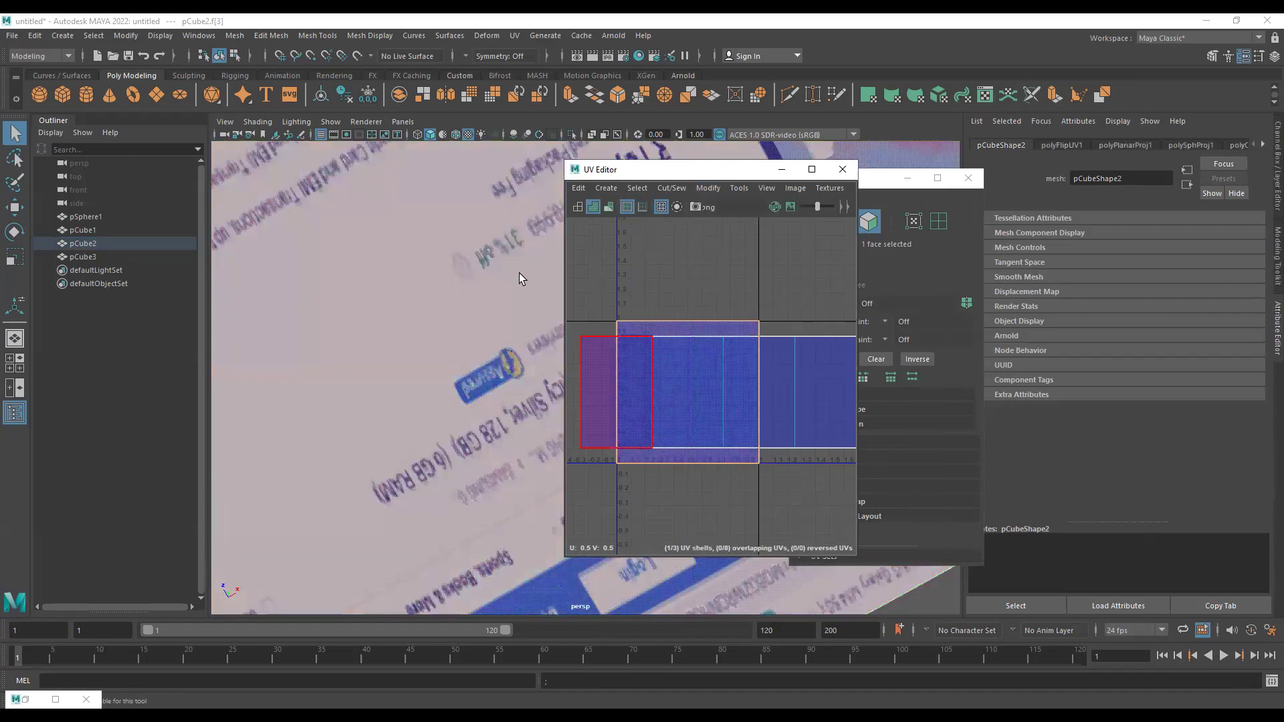
scroll(508, 268, "down", 3)
left_click_drag(495, 278, 294, 354, "alt")
scroll(376, 376, "up", 3)
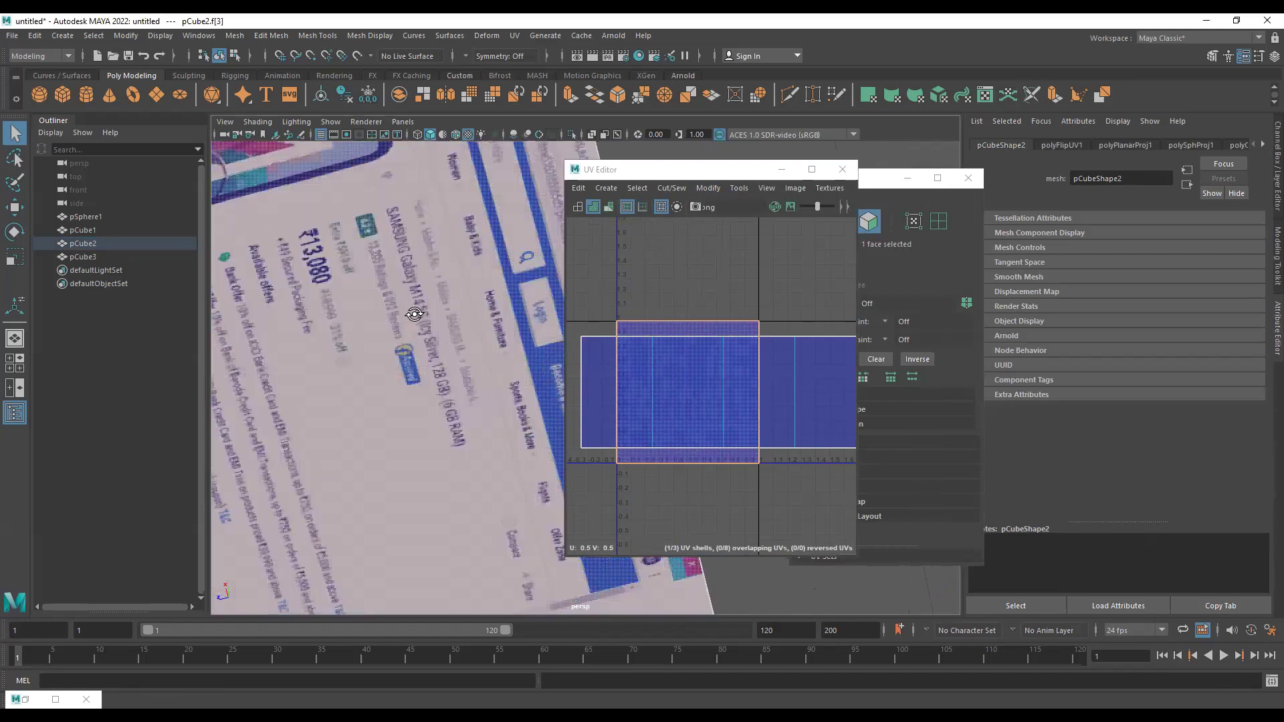
Select the two stacked square face shells on the cube's UV strip and move them below the strip.
left_click(784, 256)
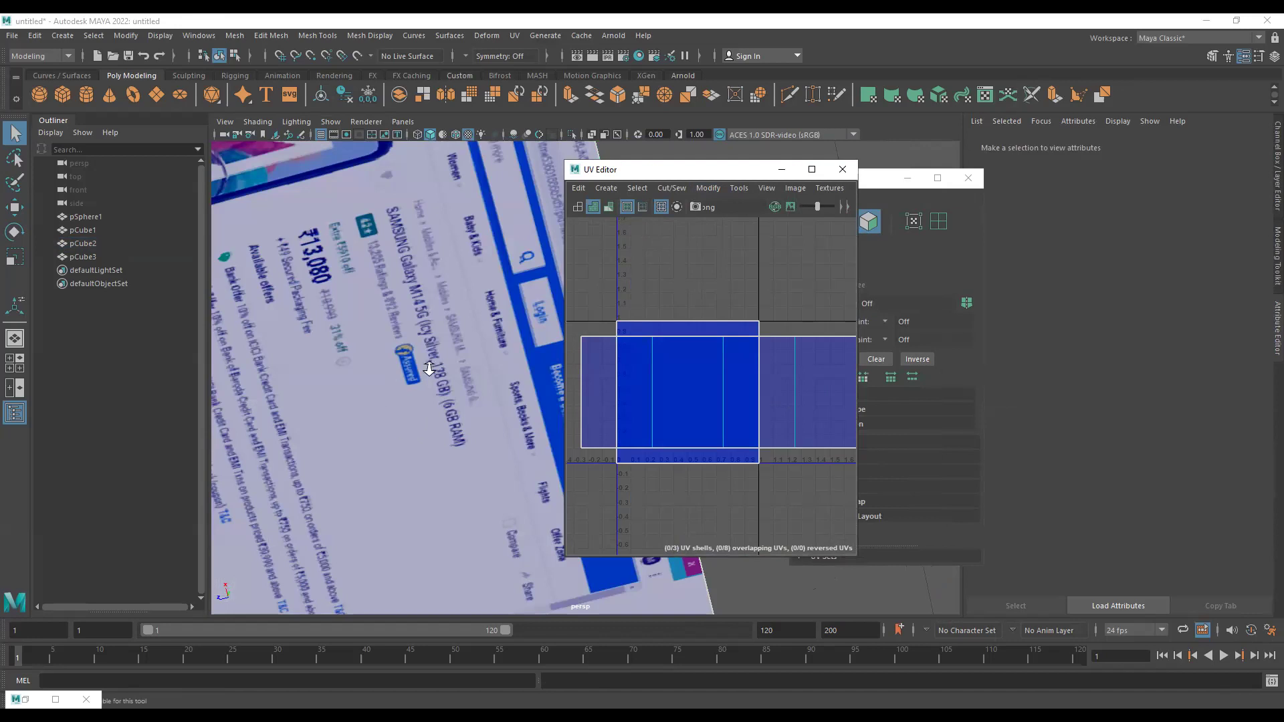
left_click_drag(429, 368, 374, 427, "alt")
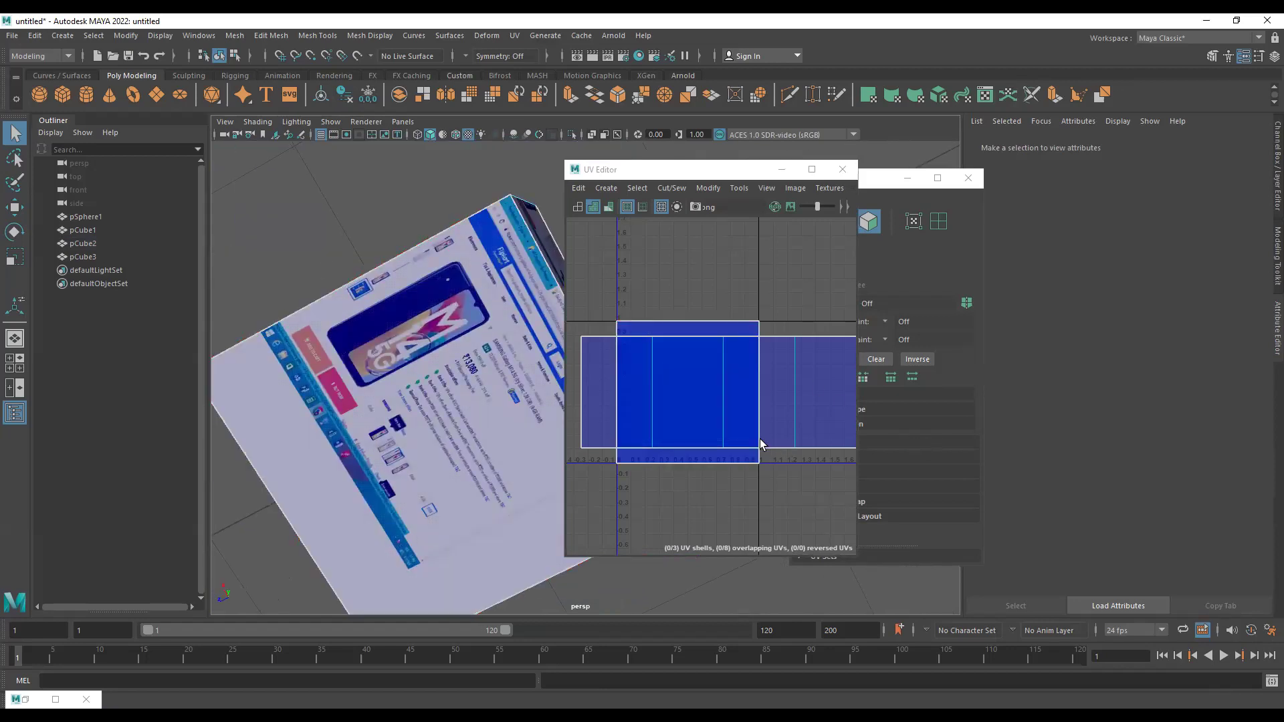
scroll(762, 445, "down", 3)
left_click(706, 398)
key("w")
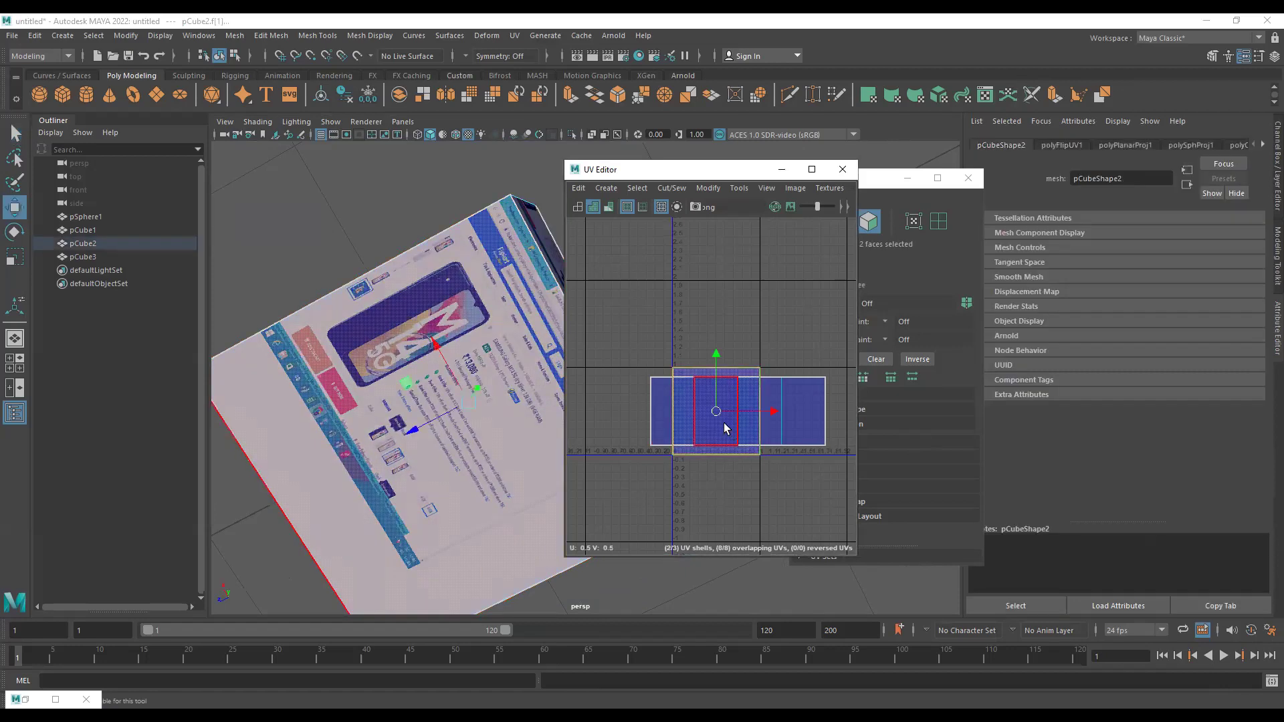
left_click_drag(714, 414, 735, 512)
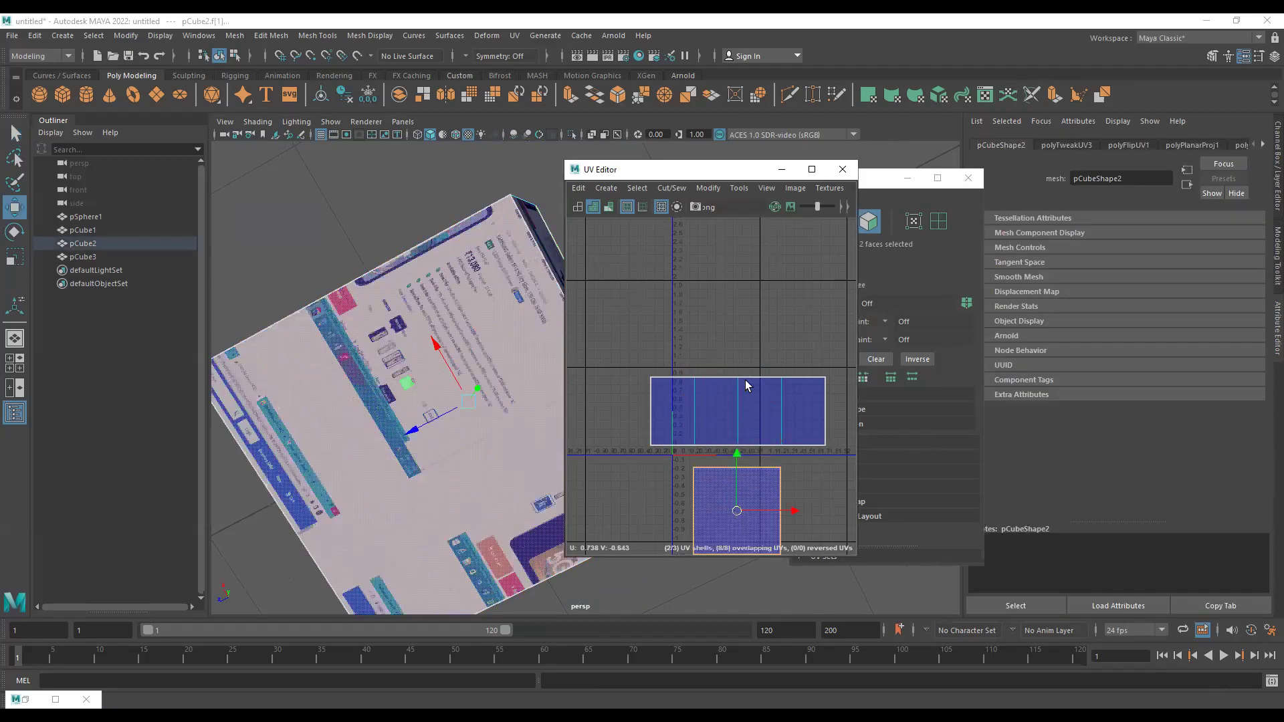
Separate the stacked square shells by moving one of them sideways, clear of the other.
left_click(754, 327)
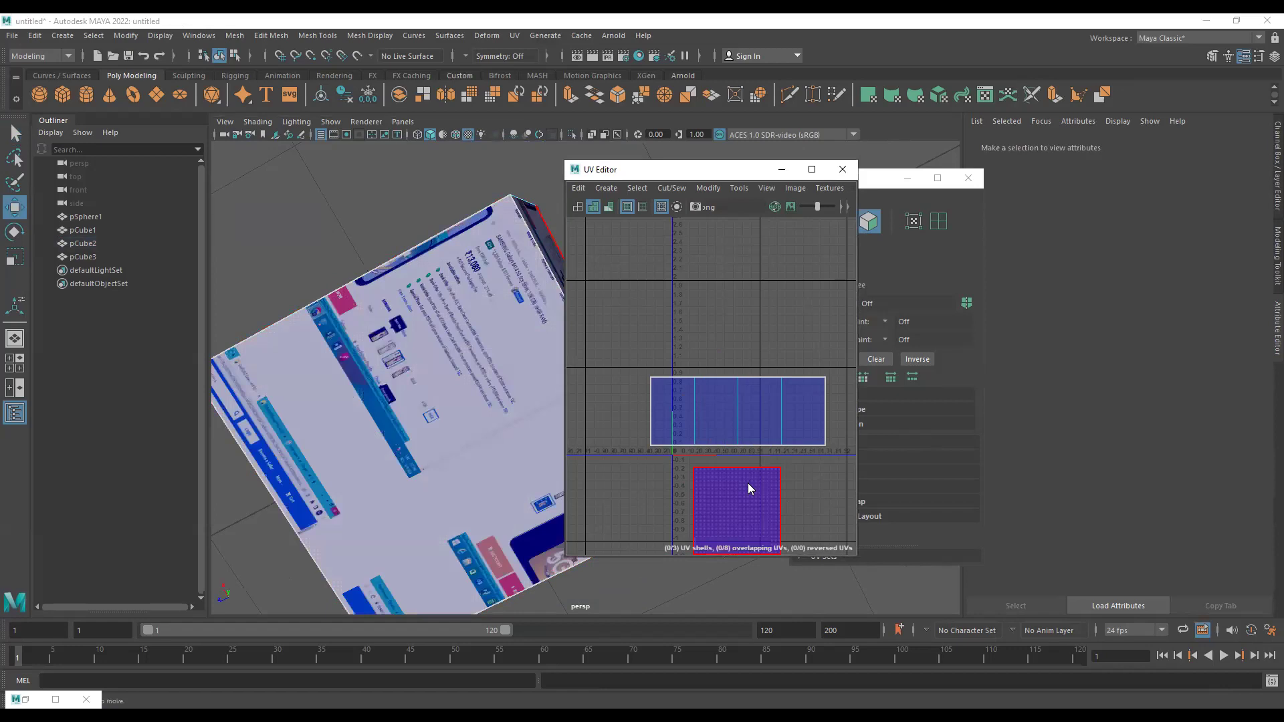
left_click(777, 514)
left_click_drag(790, 512, 681, 510)
scroll(710, 404, "down", 4)
middle_click_drag(710, 405, 759, 435, "alt")
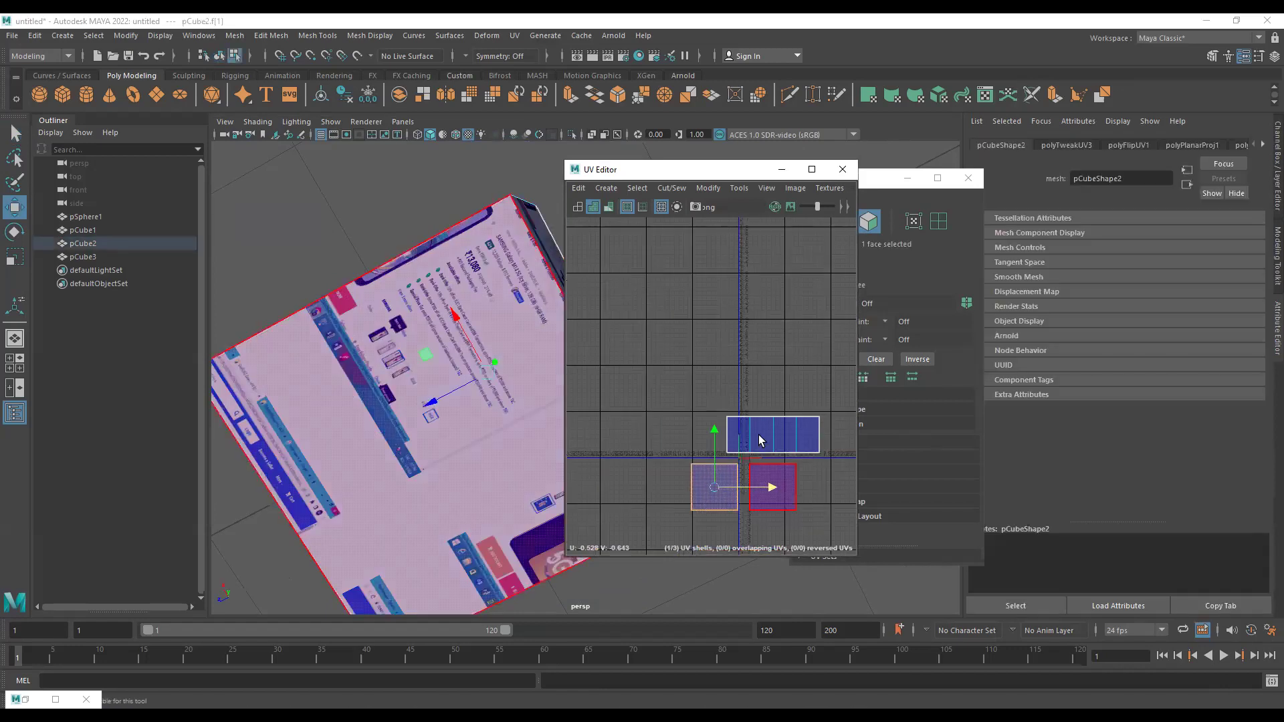
Lay out all of the cube's UVs within the 0-1 space and inspect the texture across the cube's edges.
key("ctrl+a")
key("ctrl+l")
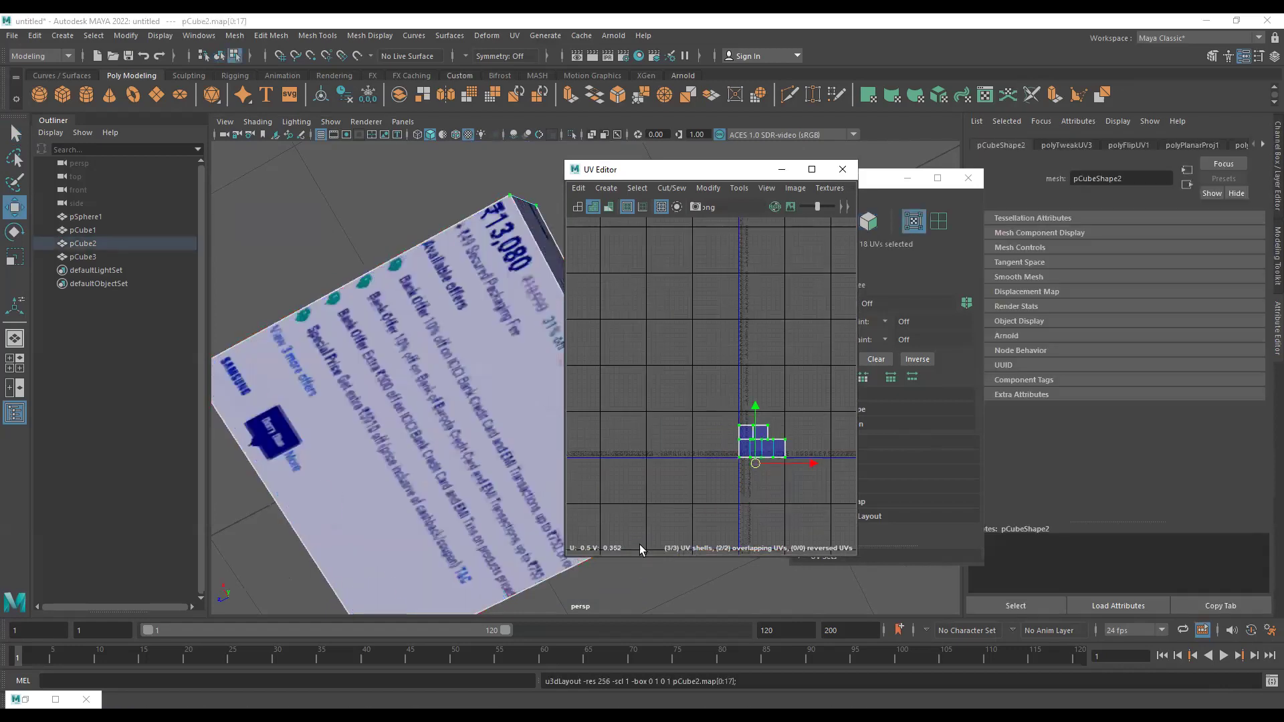
scroll(780, 367, "up", 3)
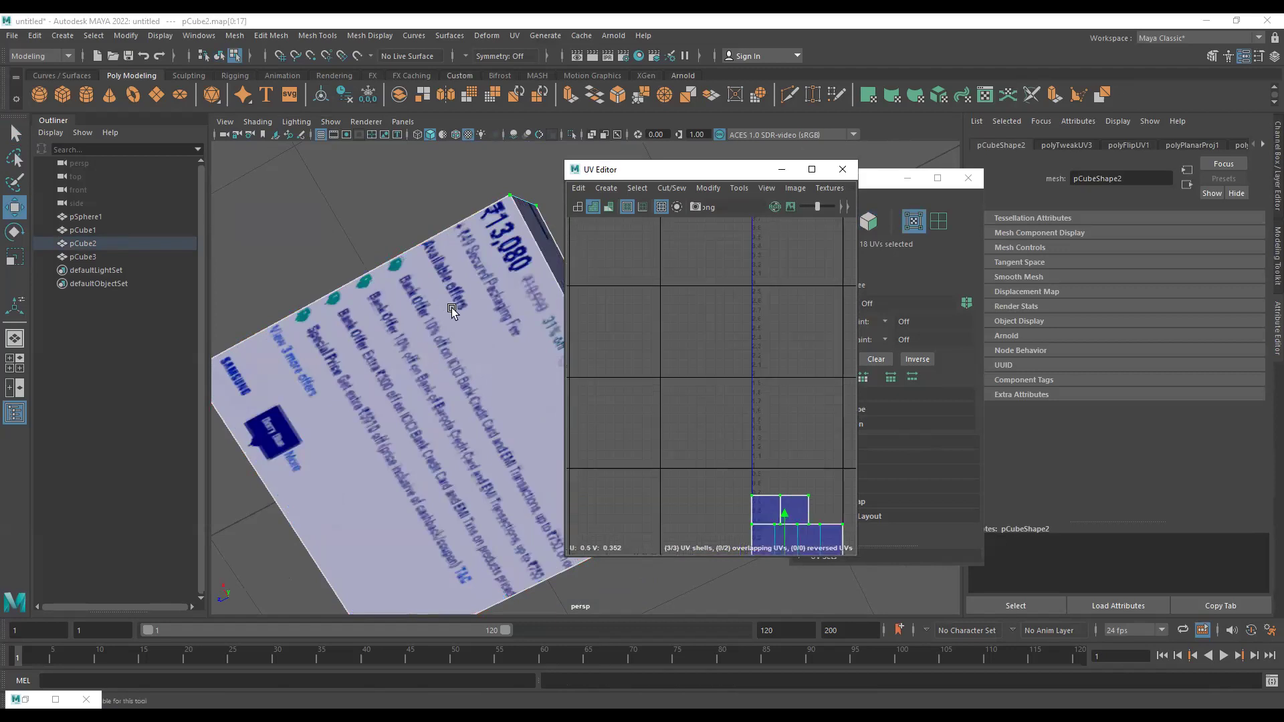
left_click_drag(451, 320, 461, 355, "alt")
mouse_move(383, 330)
left_mouse_down("alt")
mouse_move(477, 368)
mouse_move(395, 344)
mouse_move(472, 324)
mouse_move(424, 350)
mouse_move(442, 311)
mouse_move(385, 334)
left_mouse_up("alt")
scroll(384, 334, "up", 5)
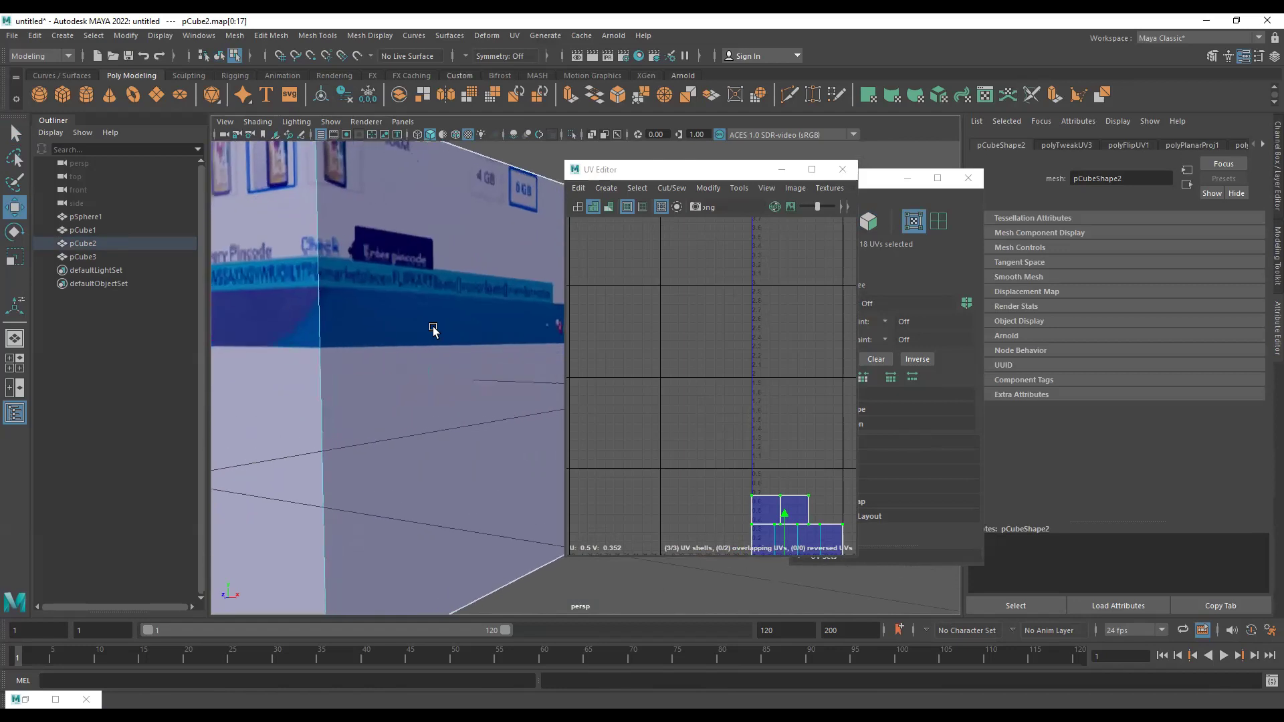
Cut the last two adjacent faces of the UV strip into their own shell and move it slightly down in V.
middle_click_drag(768, 417, 713, 261, "alt")
scroll(782, 406, "up", 4)
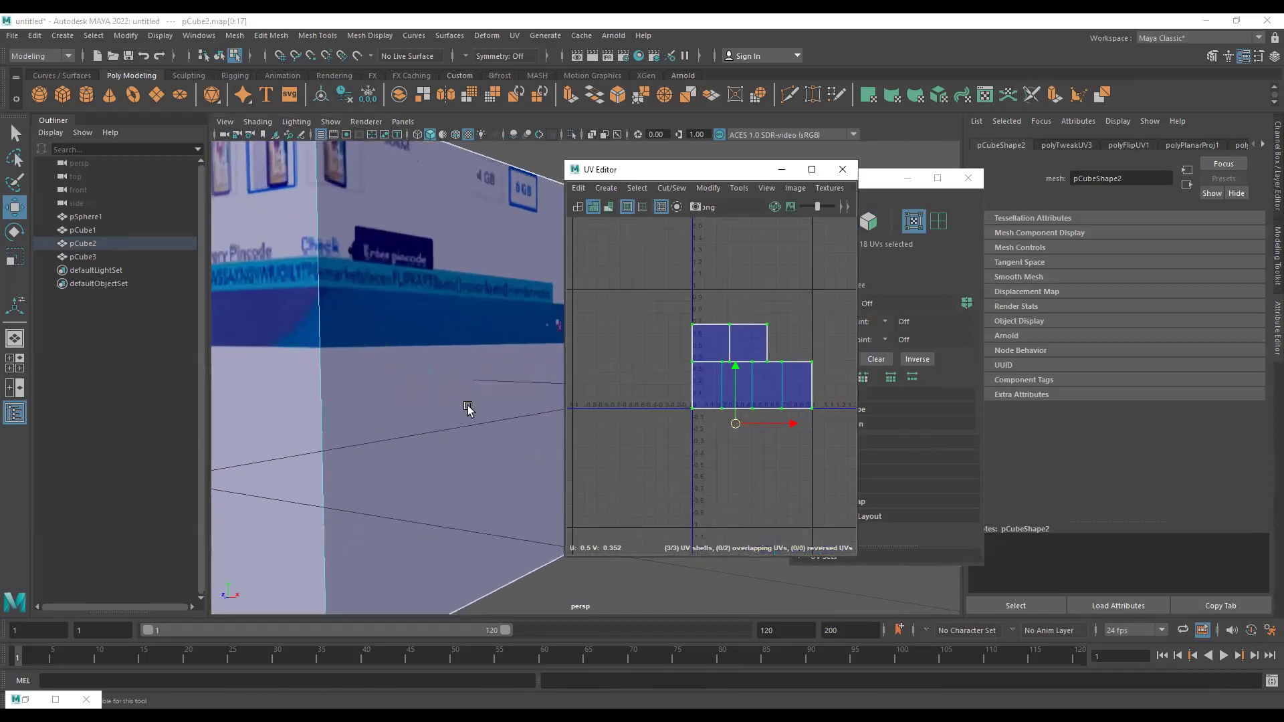
right_click_drag(466, 403, 467, 444)
left_click(468, 427)
middle_click_drag(757, 446, 675, 428, "alt")
scroll(672, 411, "up", 4)
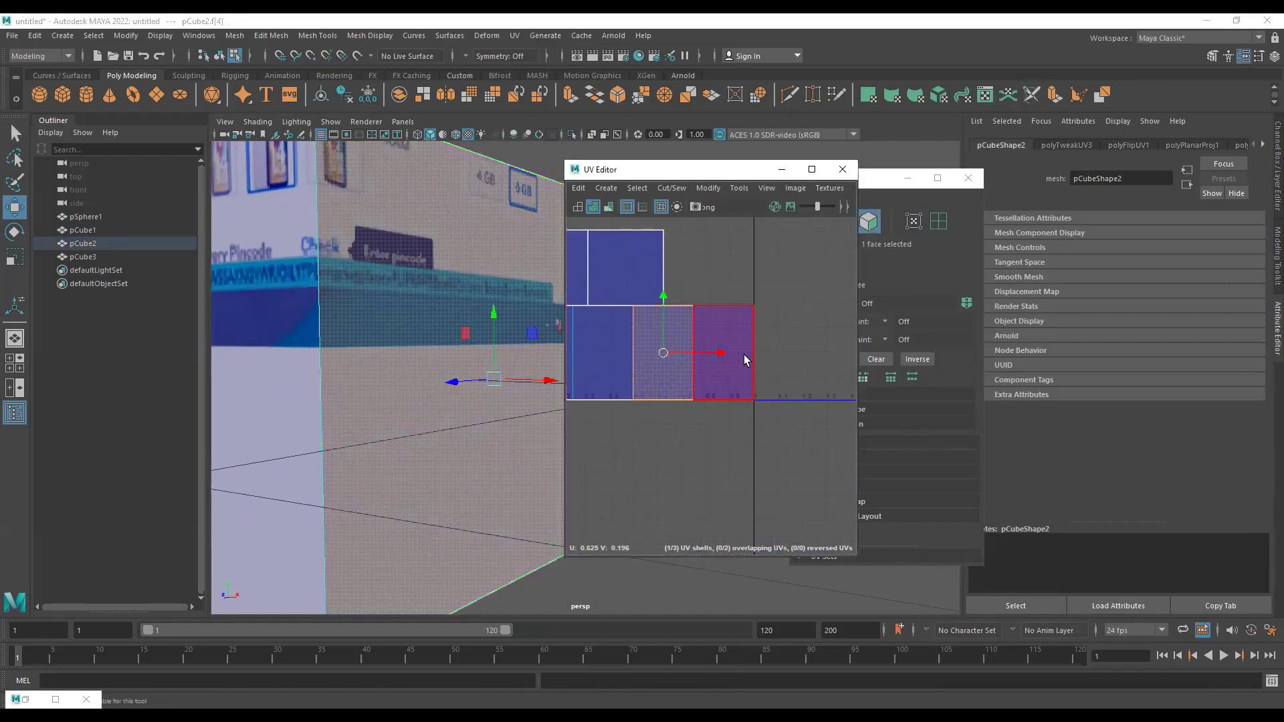
right_click_drag(647, 320, 691, 338, "shift")
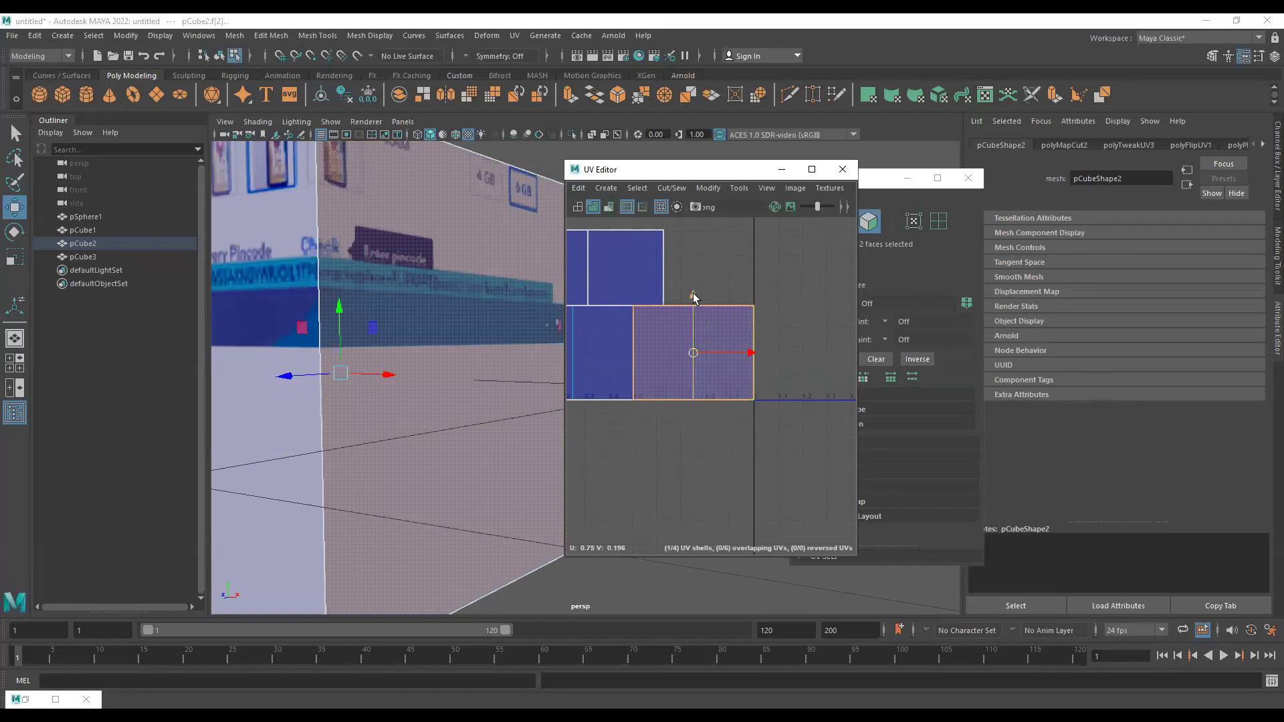
left_click_drag(694, 297, 693, 321)
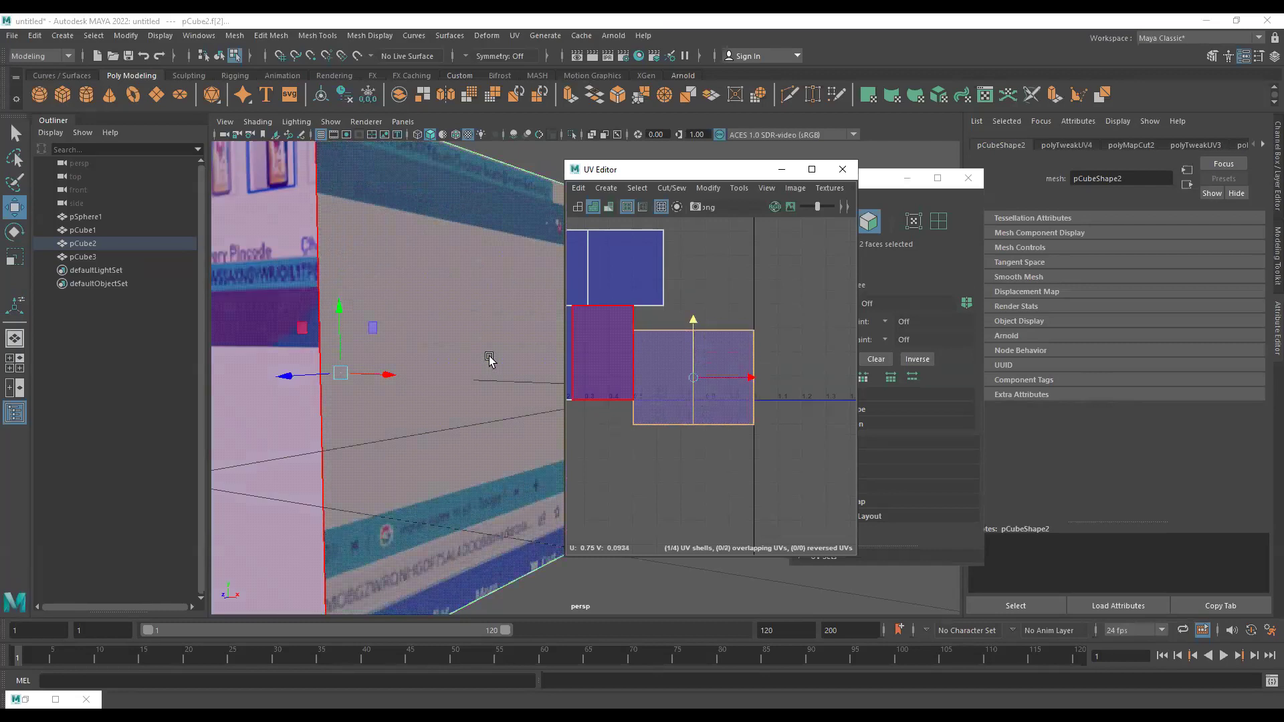
Rejoin the offset shell to the strip by applying Move and Sew to their shared edge.
left_click(653, 141)
scroll(373, 404, "down", 1)
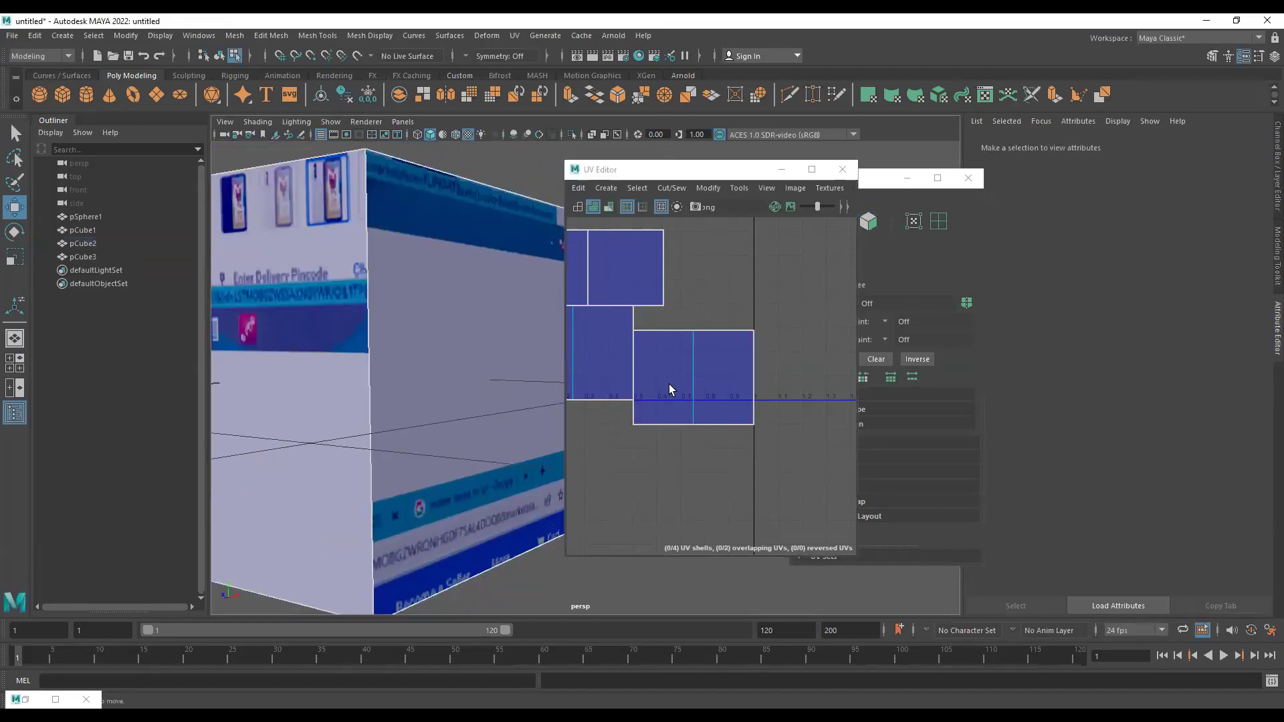
middle_click_drag(686, 305, 759, 315, "alt")
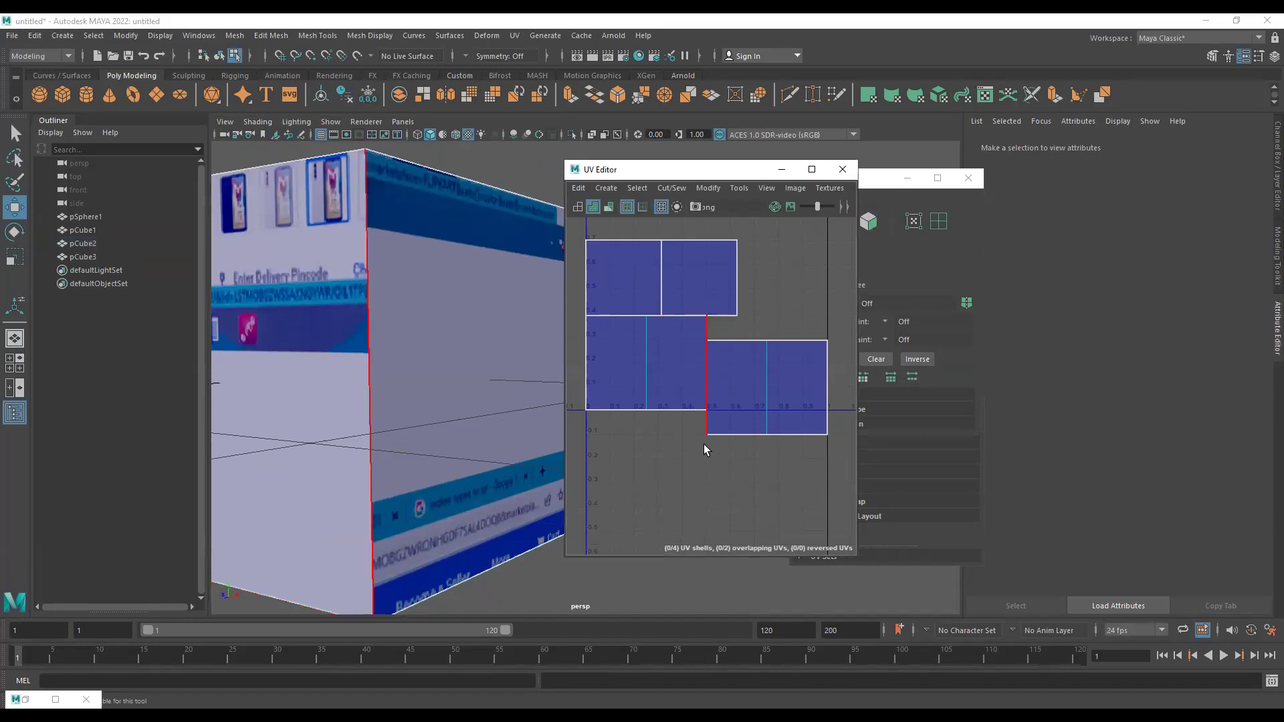
left_click(710, 385)
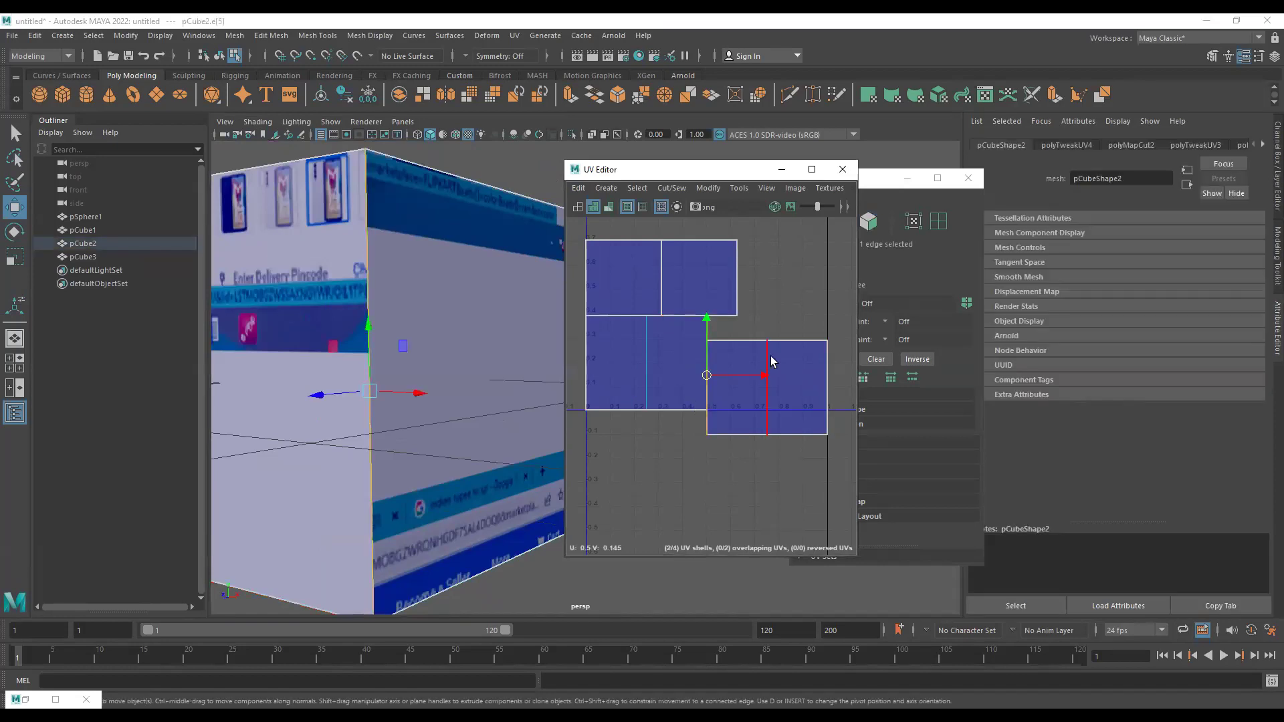
right_click_drag(771, 359, 767, 307, "shift")
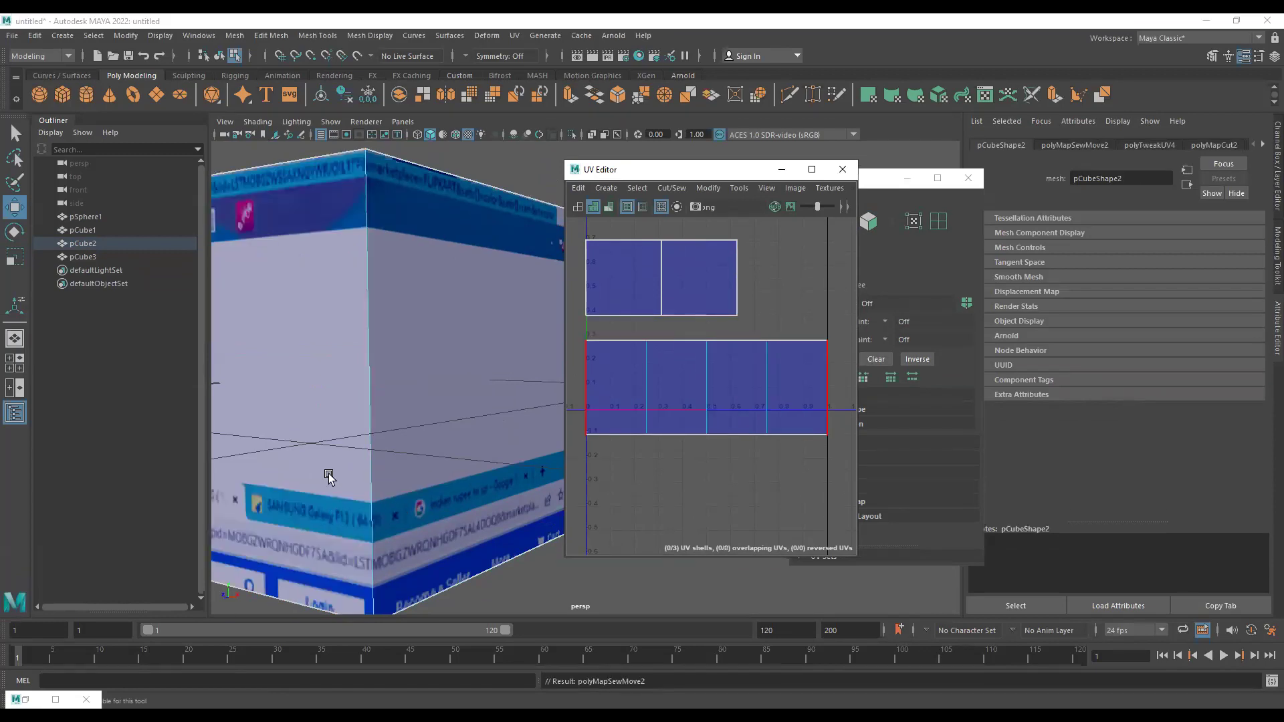
Move and sew the two square cap shells onto opposite long sides of the strip to form a cross-shaped layout.
scroll(603, 275, "down", 3)
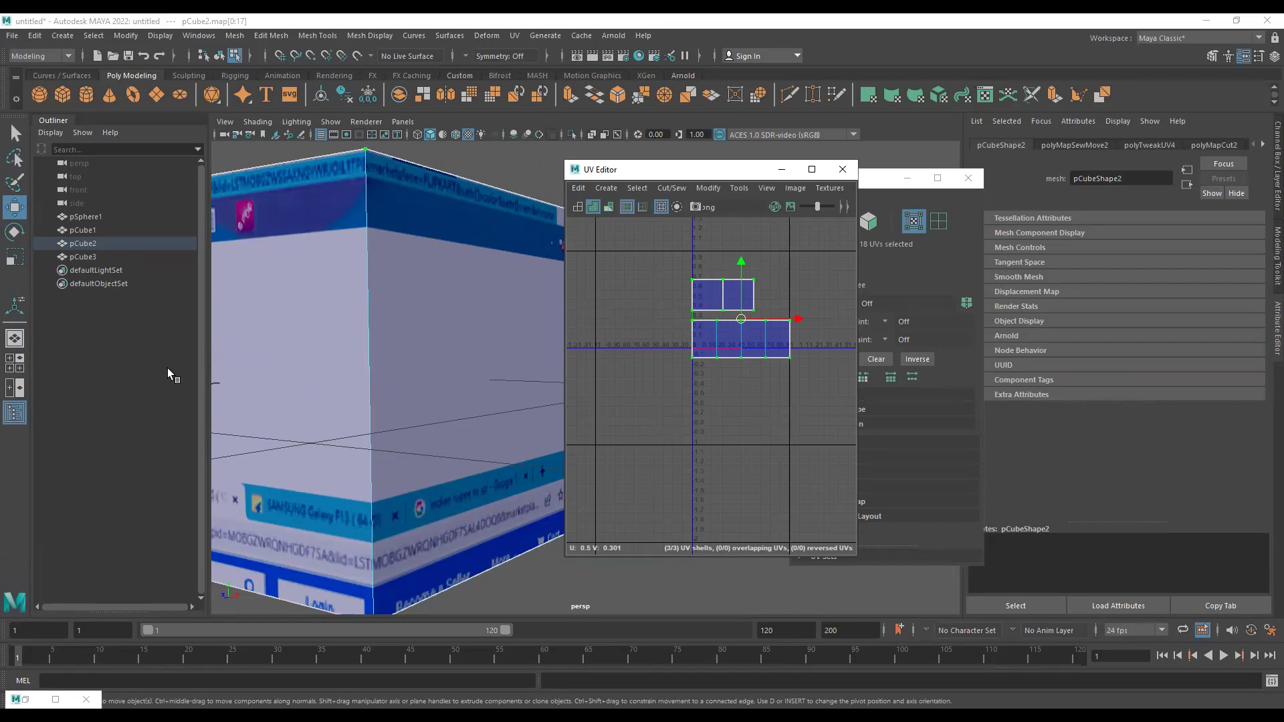
scroll(718, 366, "up", 1)
scroll(719, 365, "up", 1)
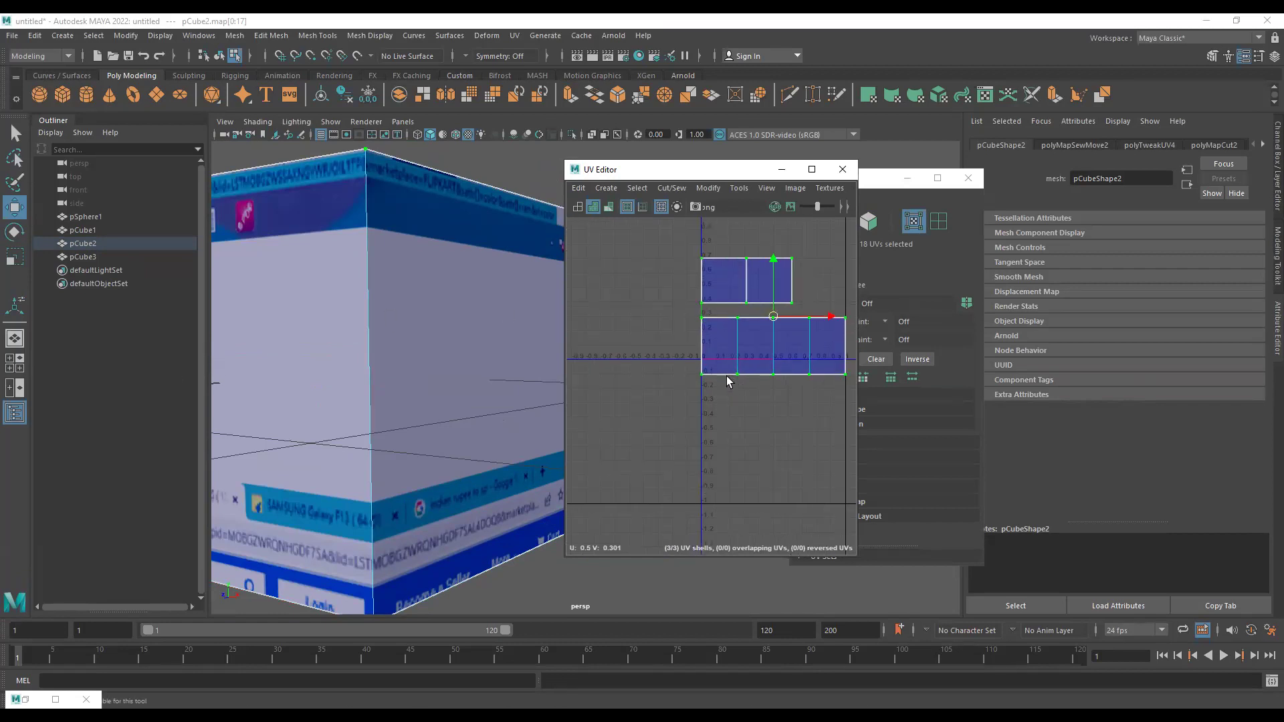
left_click(760, 318)
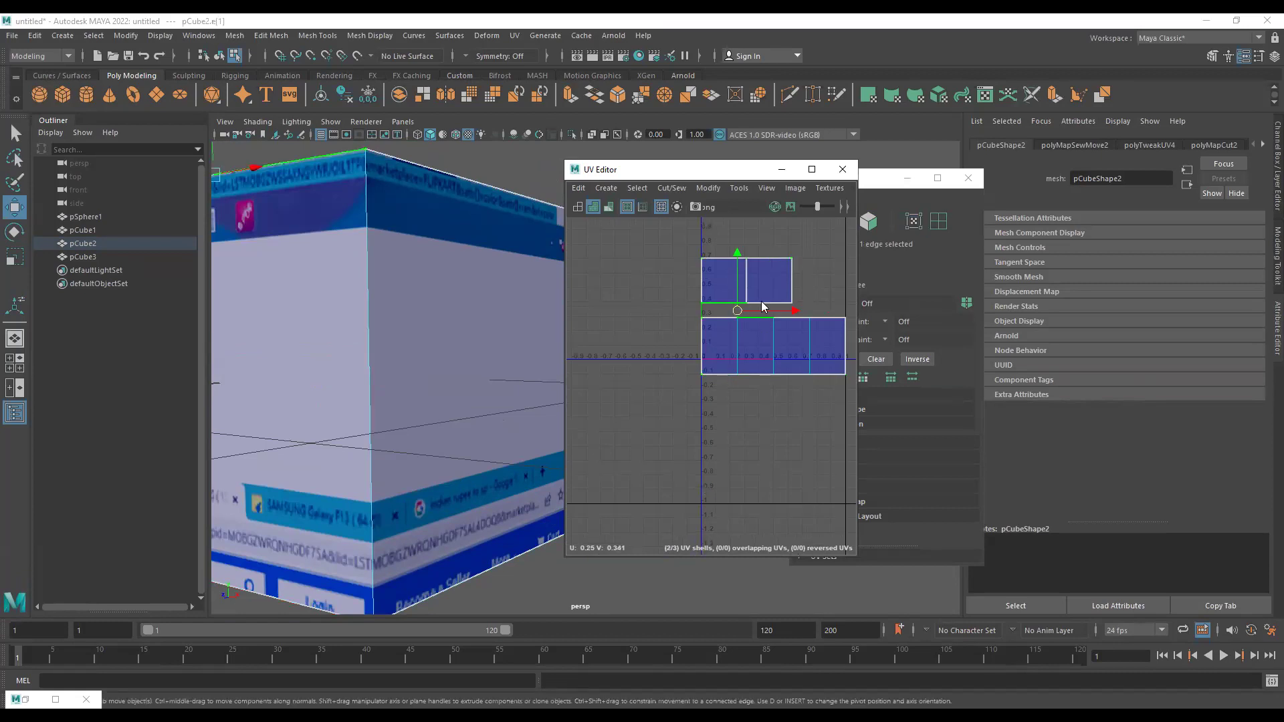
middle_click_drag(763, 304, 707, 310, "alt")
key("g")
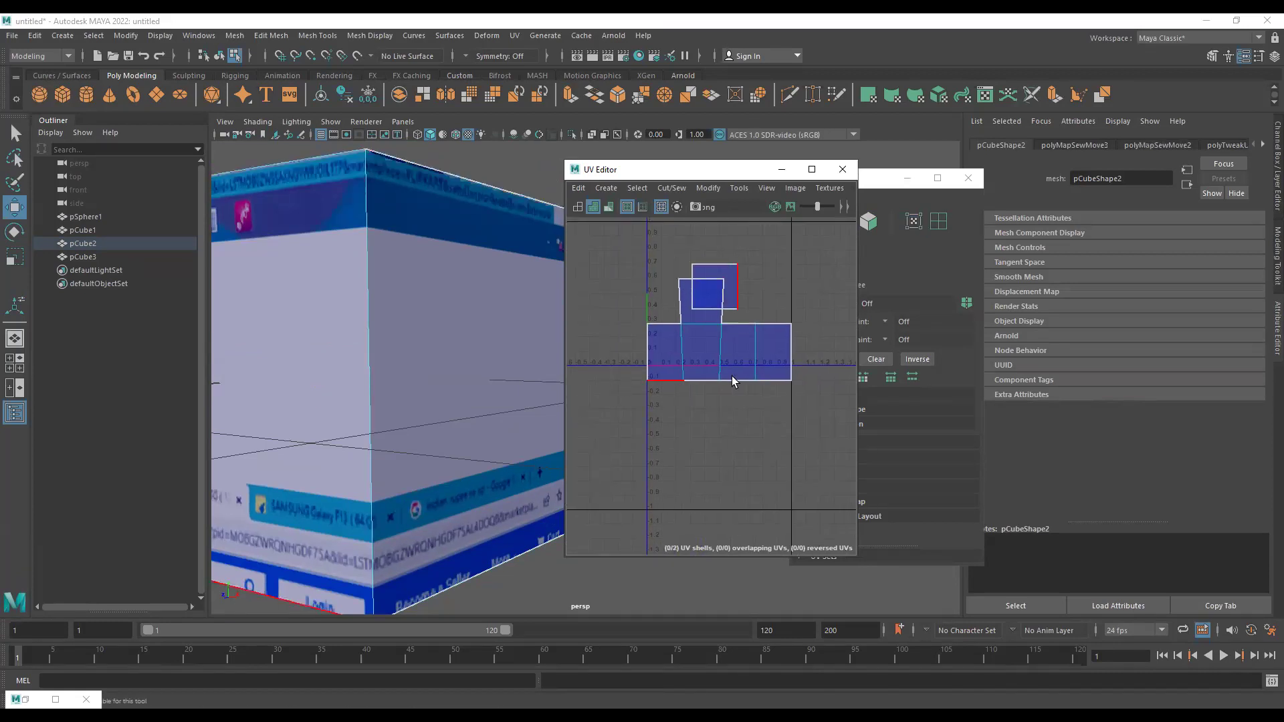
left_click(707, 382)
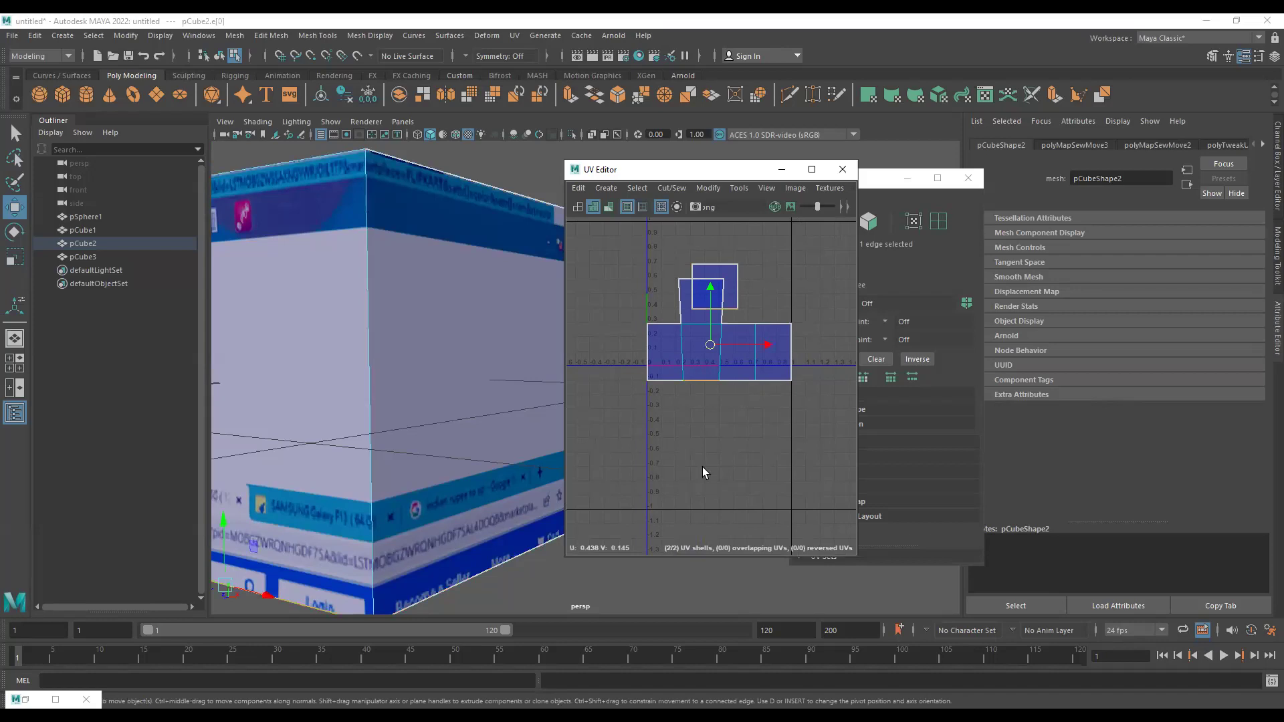
key("g")
Straighten the cross's vertical arm by aligning its right UV column to minimum U and its left column to maximum U.
left_click_drag(726, 173, 655, 164)
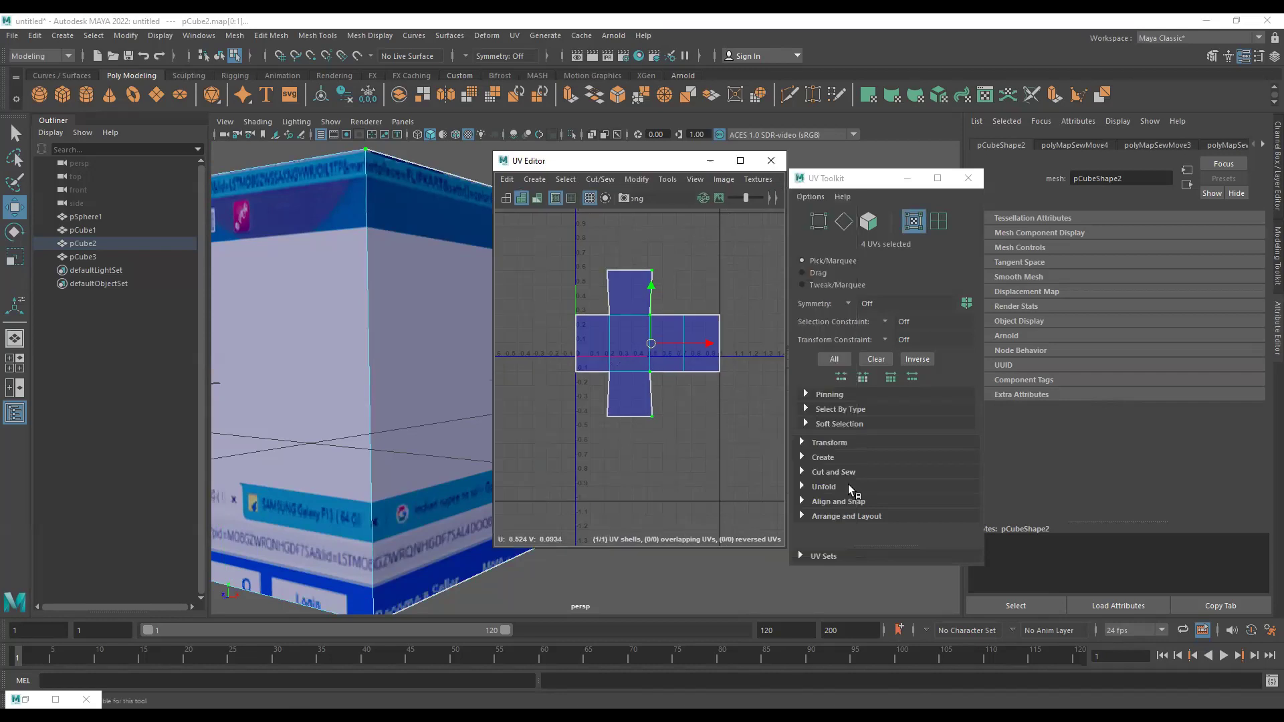
left_click(878, 502)
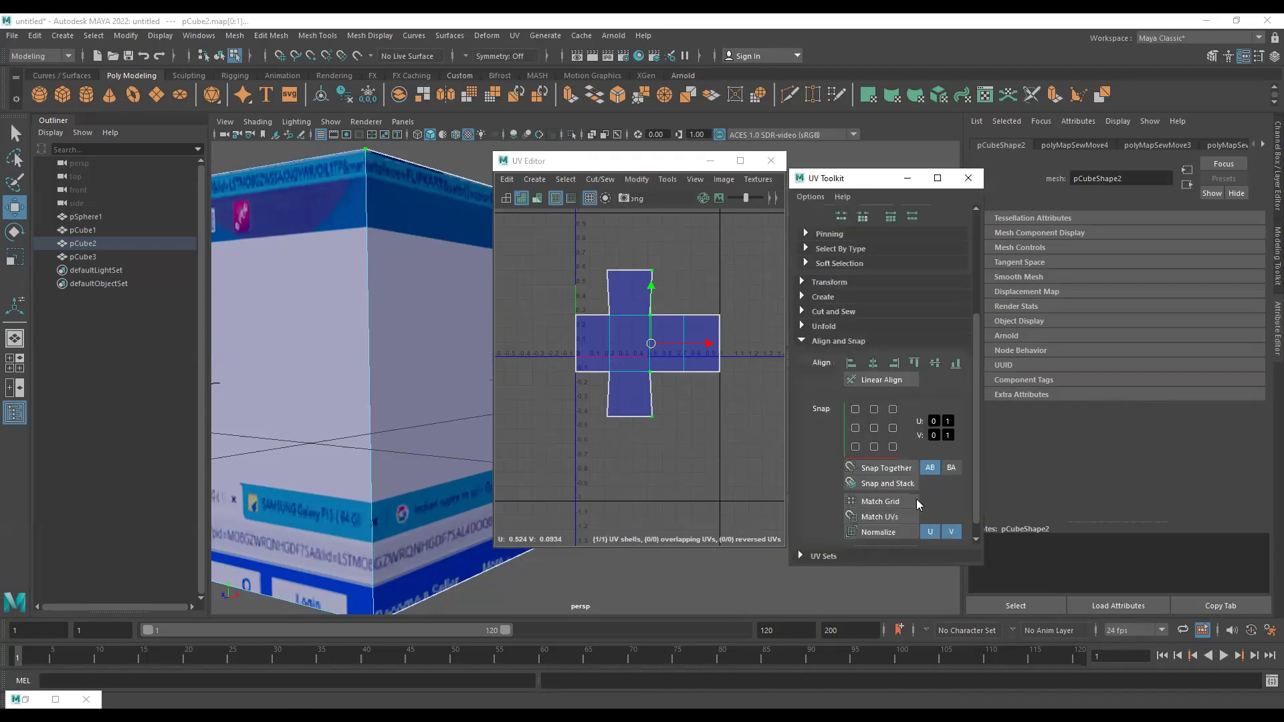
left_click(850, 365)
left_click_drag(596, 258, 632, 460)
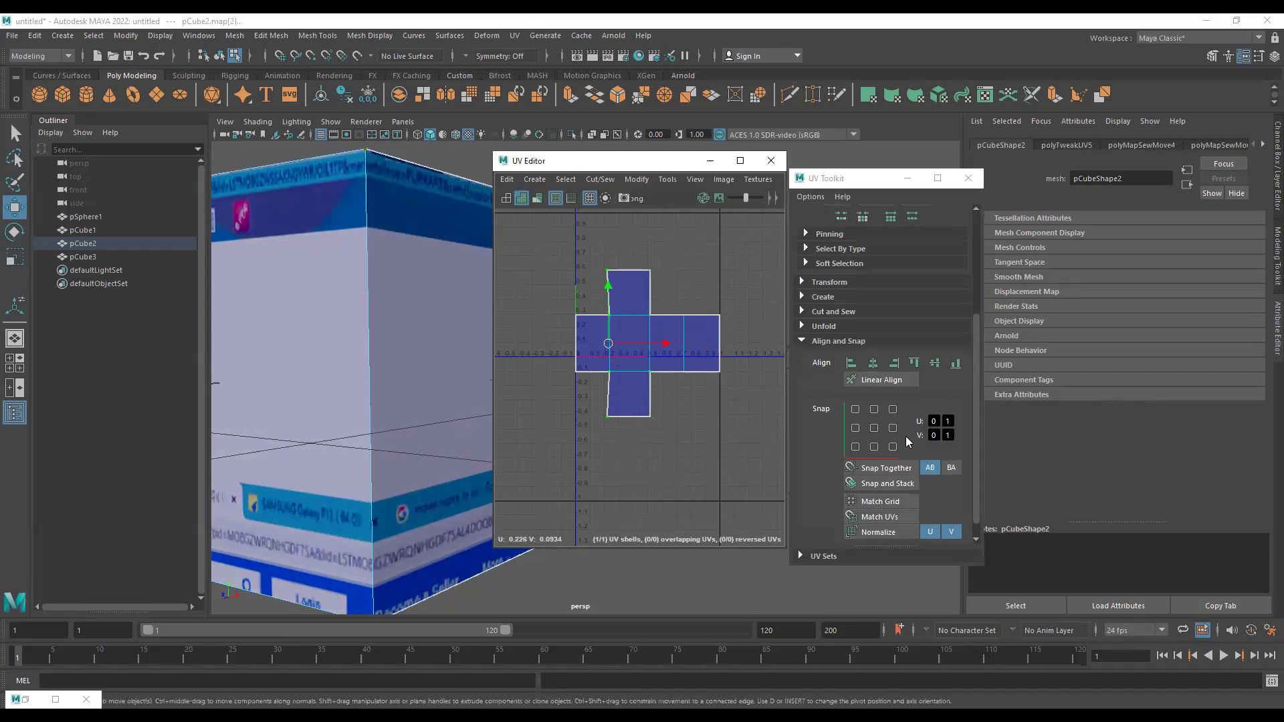
left_click(898, 362)
Select all UVs of the cross-shaped shell and lay them out to fit the 0-1 space.
right_click_drag(323, 376, 374, 334)
scroll(718, 285, "down", 3)
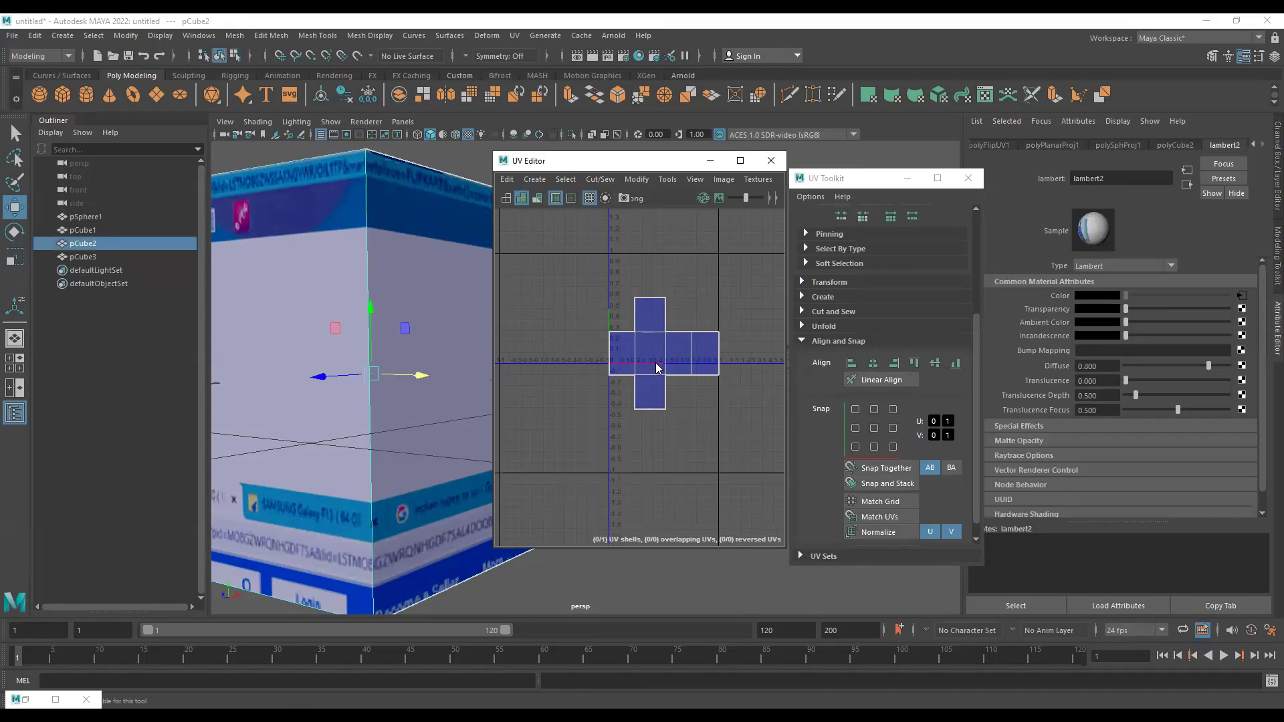
right_click_drag(659, 368, 709, 368)
left_click_drag(743, 276, 551, 460)
key("ctrl+l")
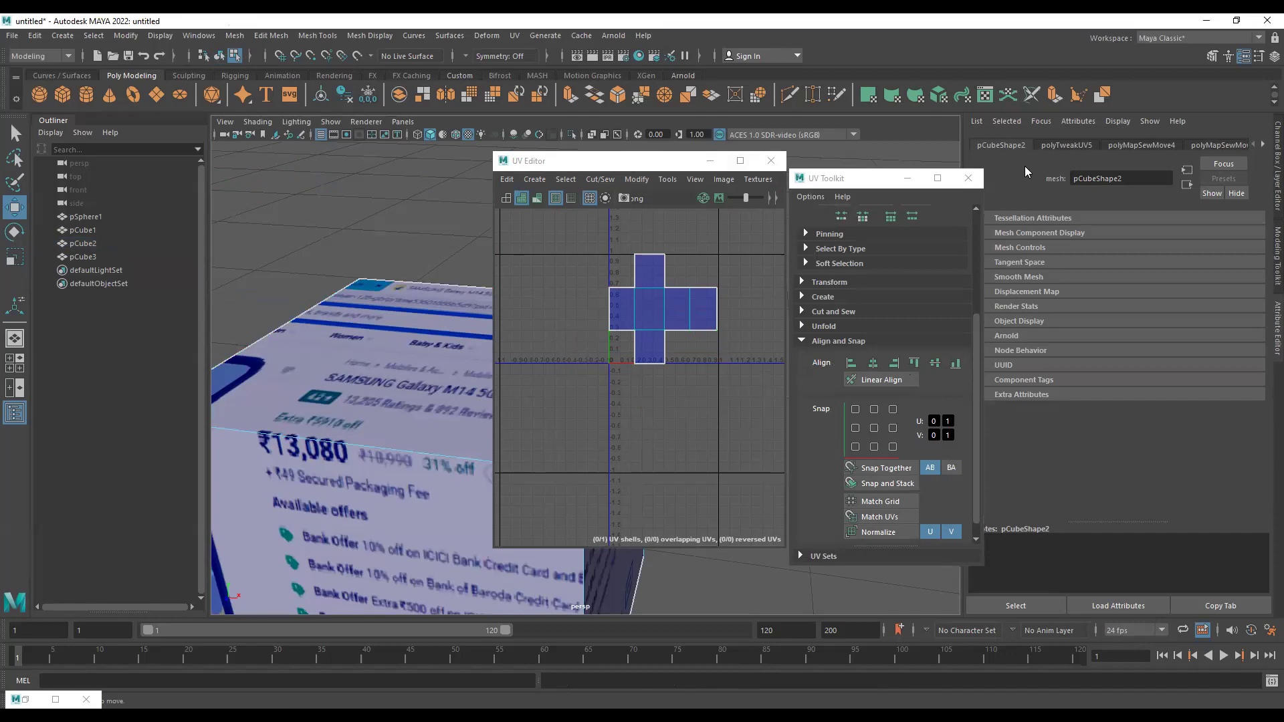
Move the UV Editor aside and compare the UV layouts of pCube1 and pCube2.
left_click_drag(696, 156, 1024, 166)
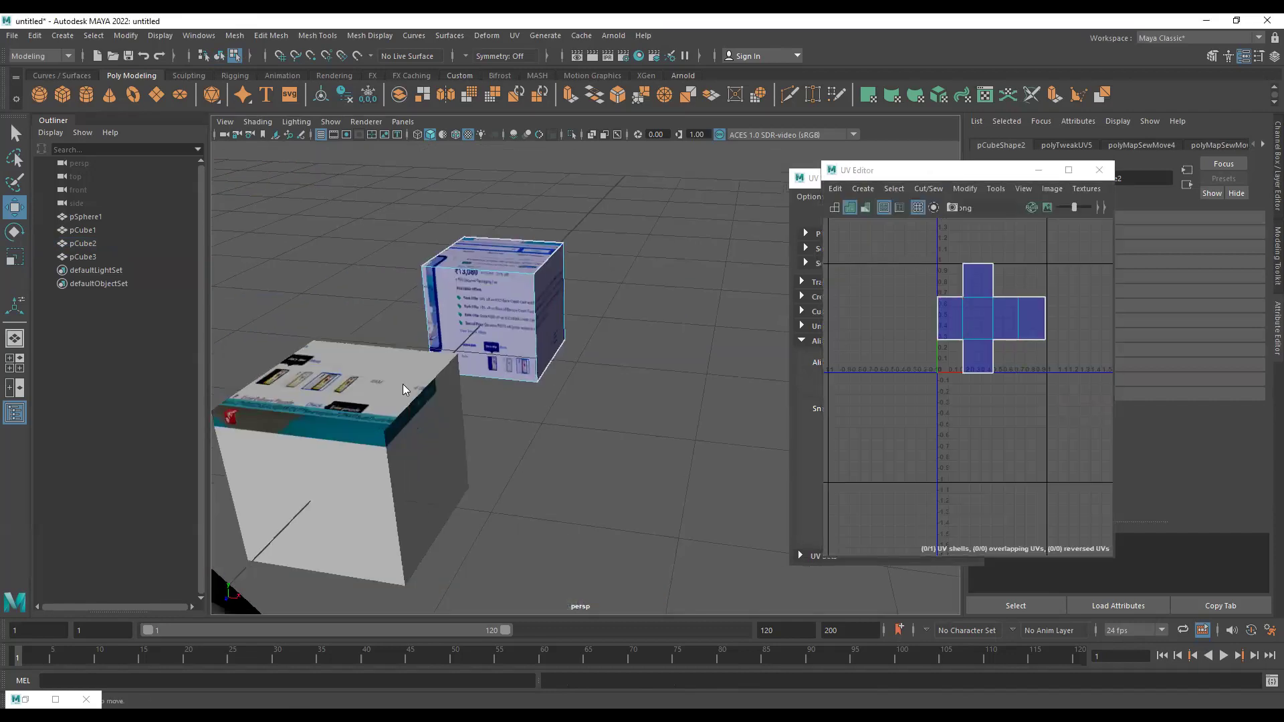
left_click(403, 384)
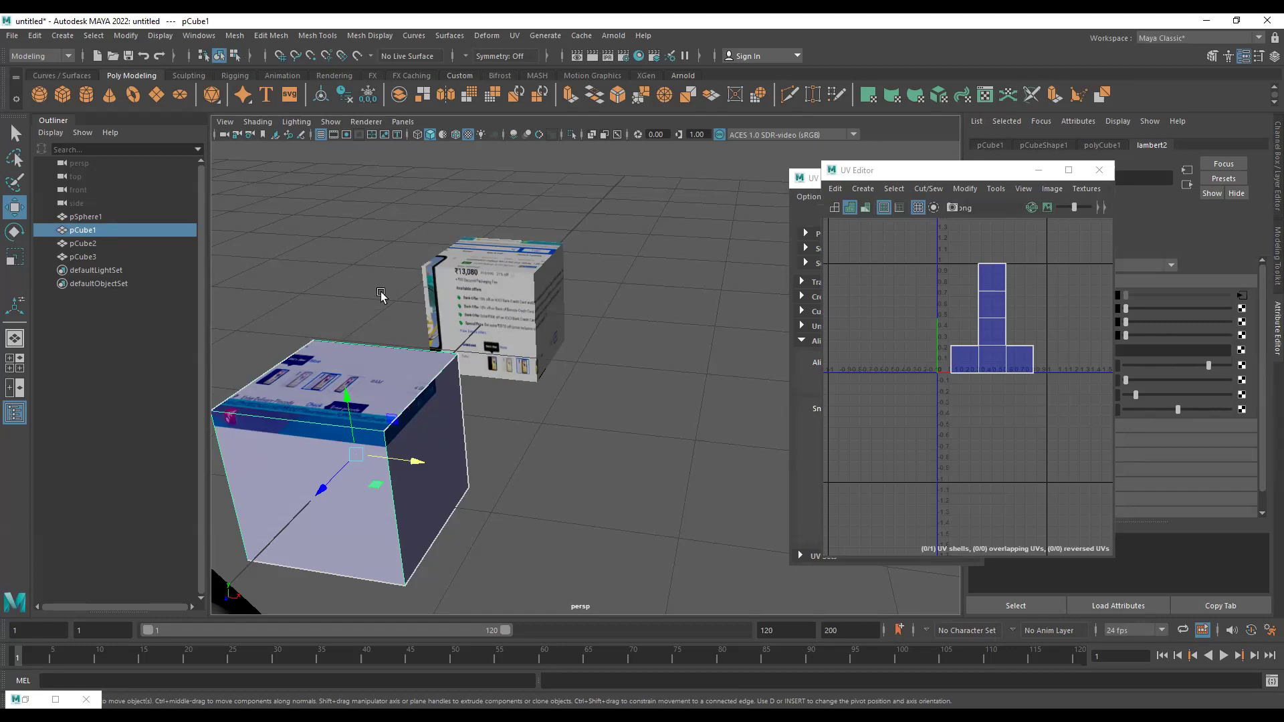
left_click_drag(597, 431, 498, 283, "alt")
left_click(498, 282)
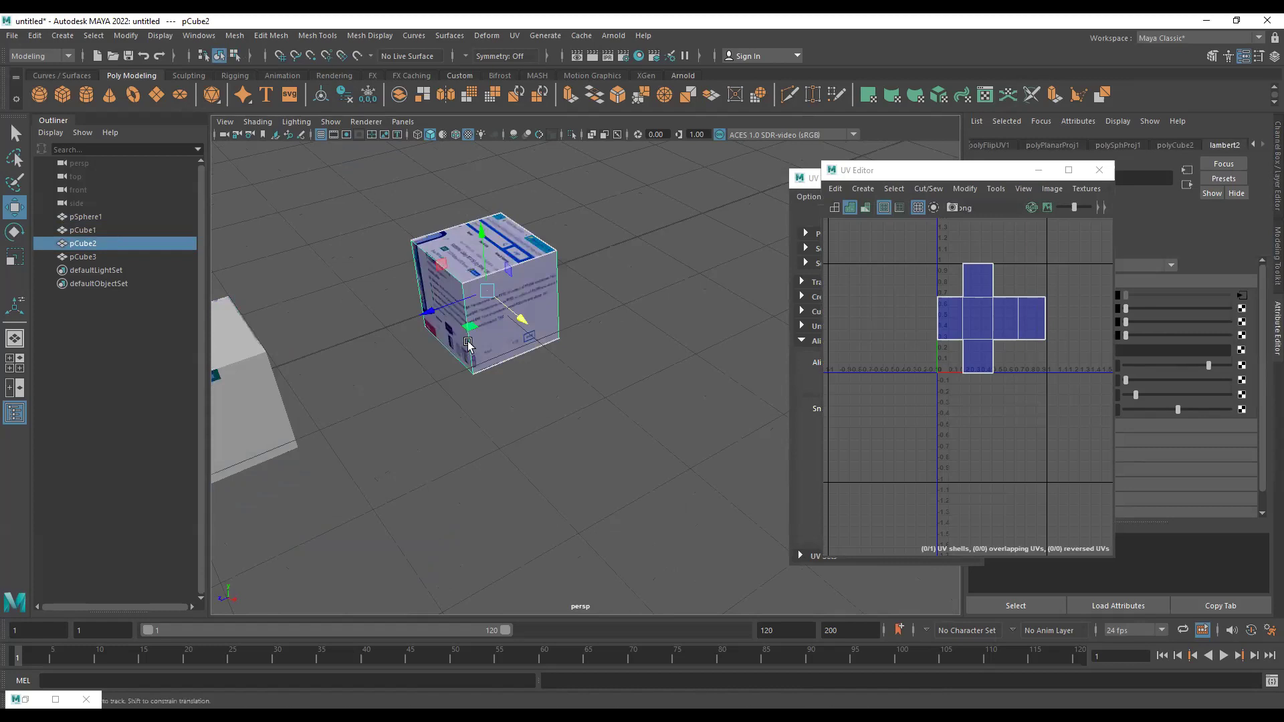
middle_click_drag(547, 421, 629, 413, "alt")
Scale pCube1 vertically into a tall box and compare its shape with its UV layout.
left_click(286, 381)
key("r")
left_click_drag(276, 329, 267, 217)
scroll(374, 321, "down", 3)
left_click_drag(398, 352, 361, 304, "alt")
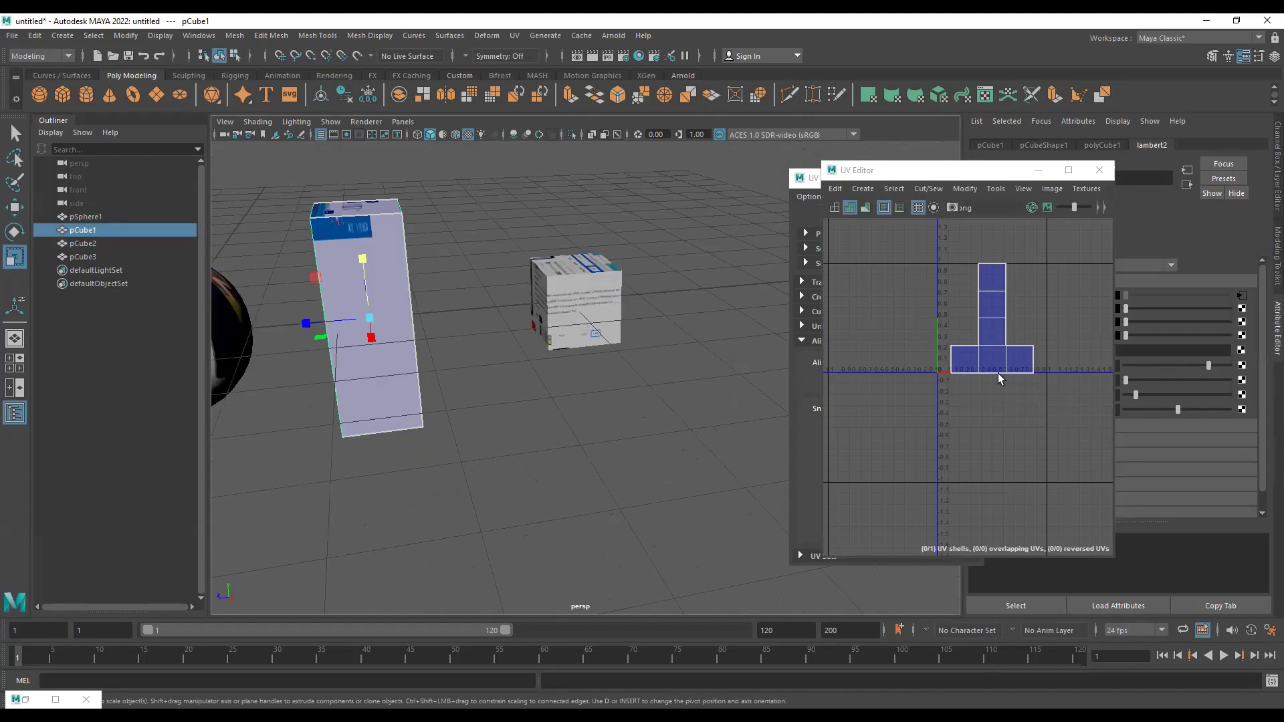
mouse_move(331, 351)
left_mouse_down("alt")
mouse_move(395, 340)
mouse_move(321, 348)
left_mouse_up("alt")
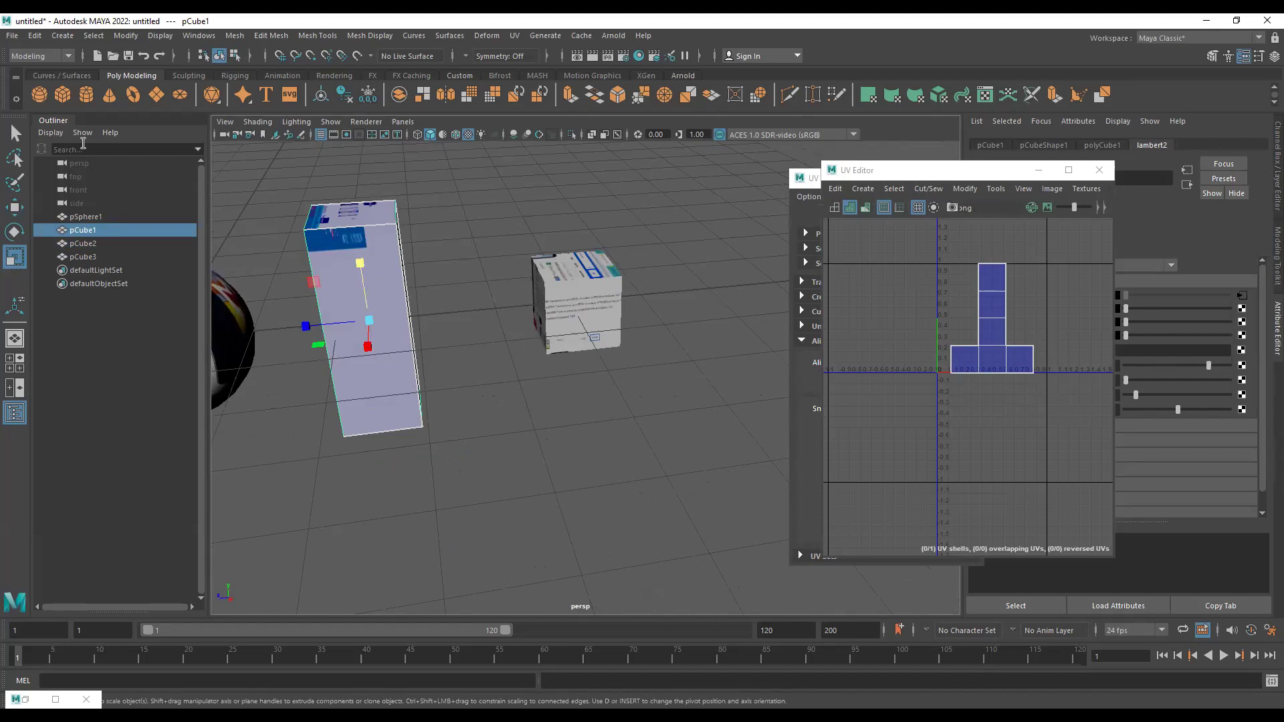
Create a polygon cylinder, move it clear of the other objects, and frame it and its UV shells for inspection.
left_click(86, 95)
key("w")
scroll(444, 367, "down", 4)
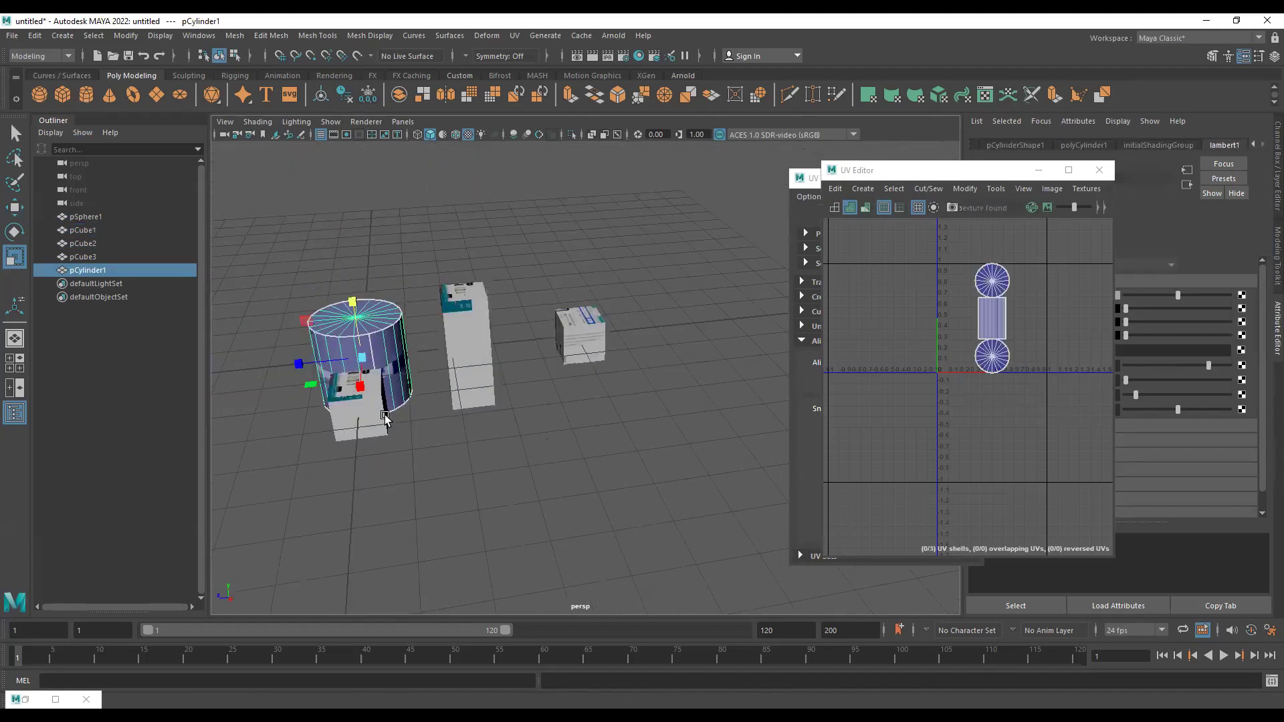
left_click_drag(375, 405, 595, 596)
middle_click_drag(584, 474, 582, 267, "alt")
key("f")
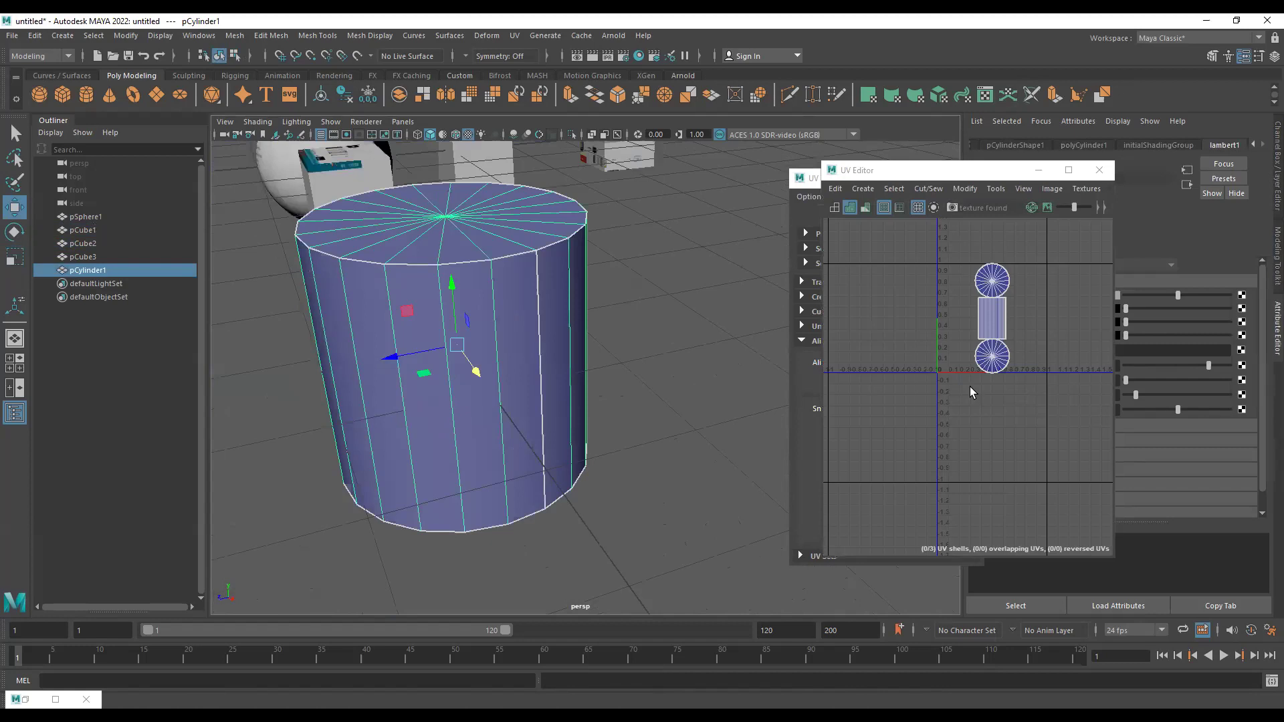
key("f")
scroll(935, 308, "up", 2)
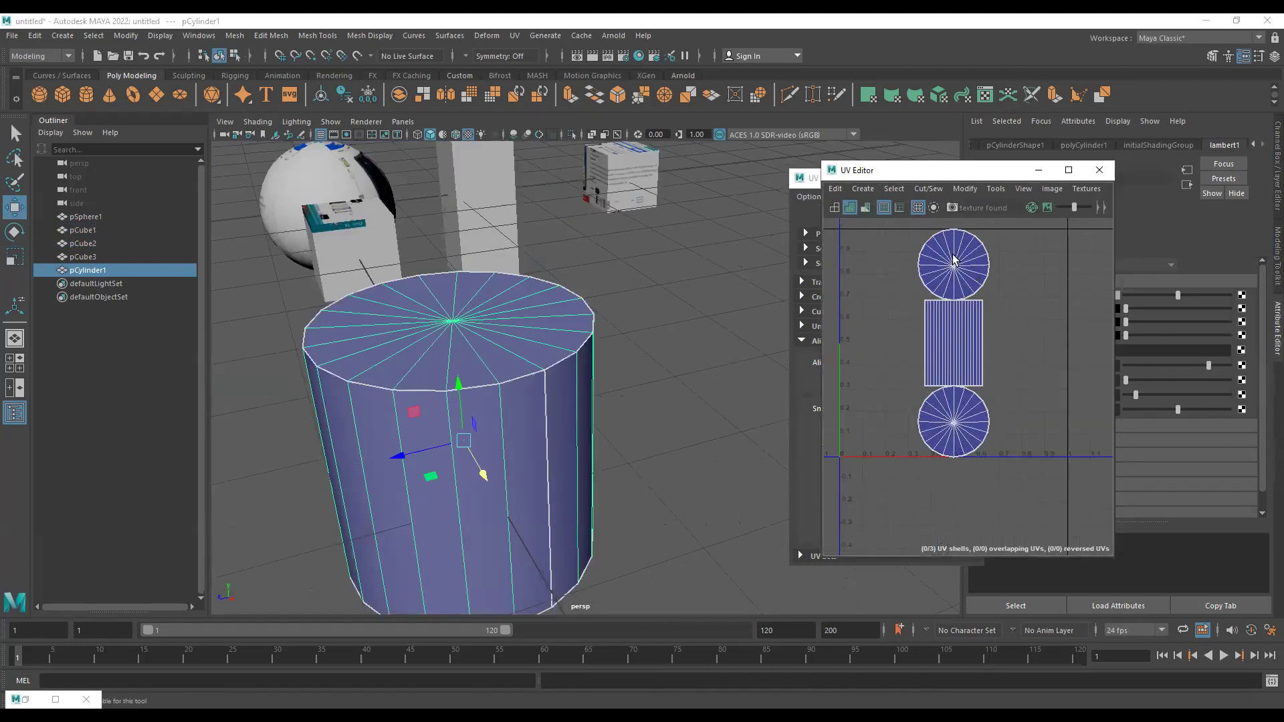
Select the cylinder's bottom cap and side UV shells in turn and match each to its faces on the model.
right_click_drag(959, 404, 959, 431)
double_click(958, 433)
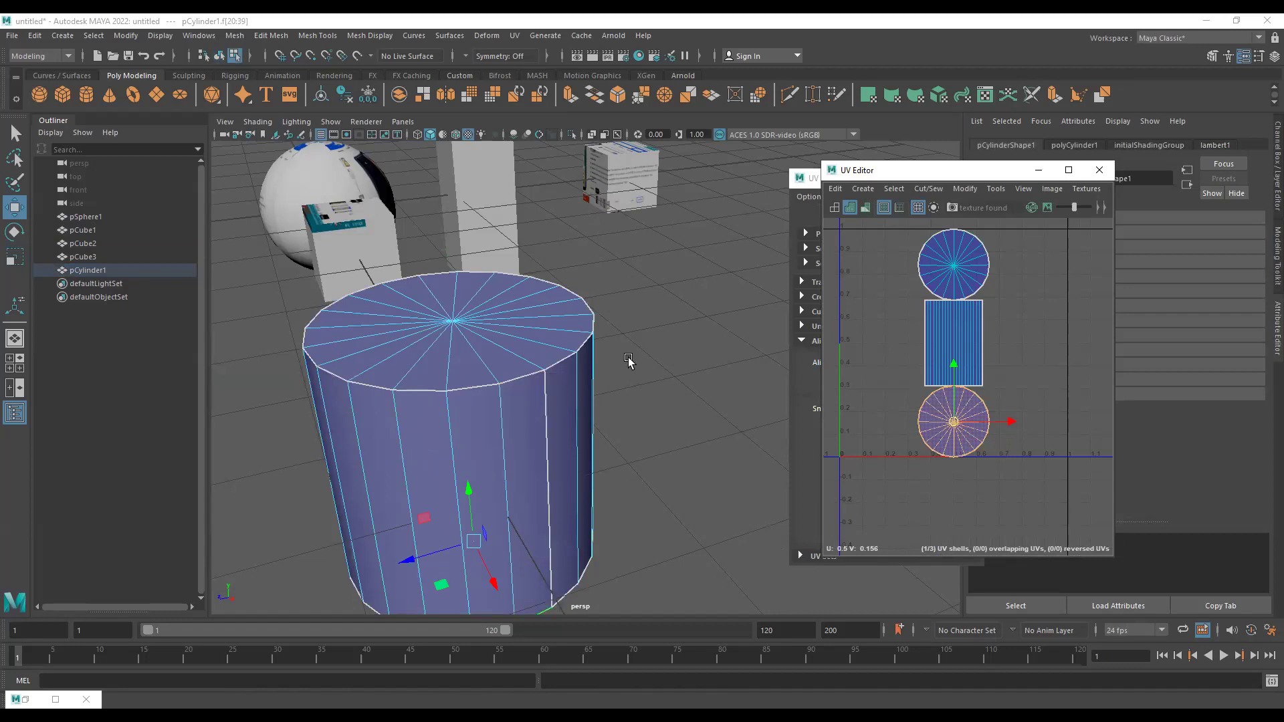
key("F8")
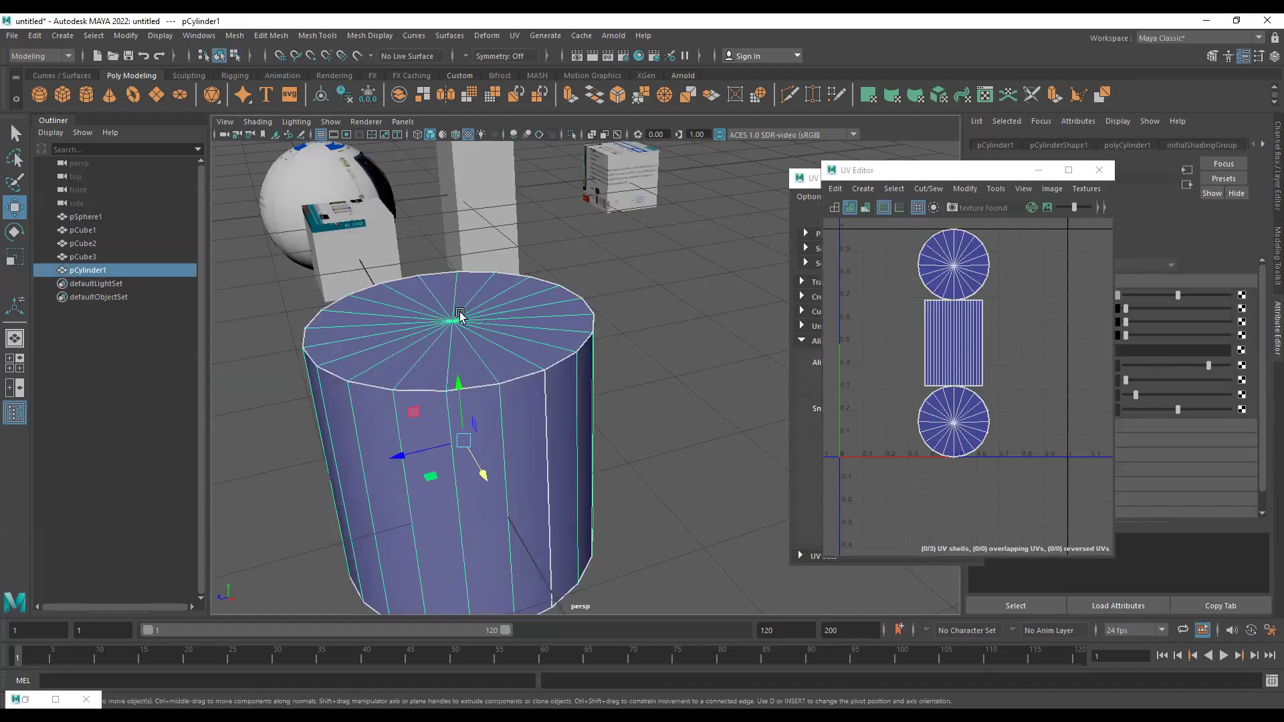
left_click_drag(657, 538, 602, 442, "alt")
scroll(1004, 331, "up", 5)
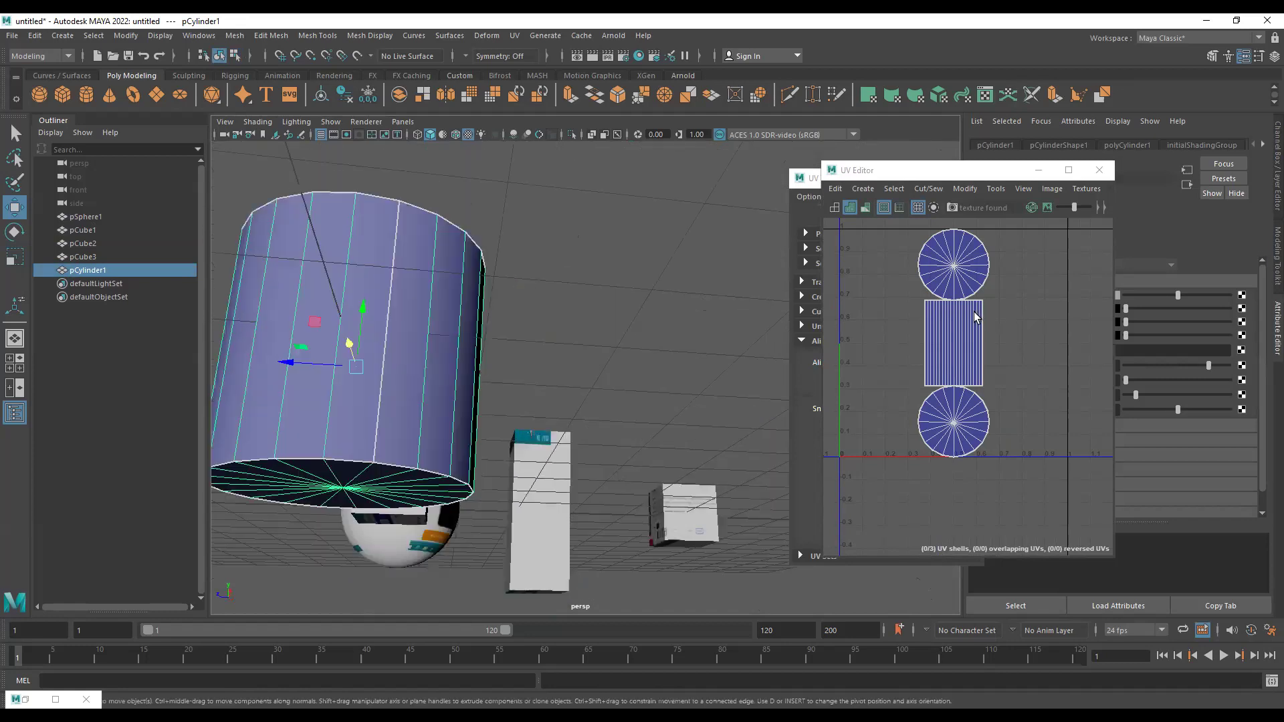
double_click(939, 357)
left_click_drag(507, 307, 461, 350, "alt")
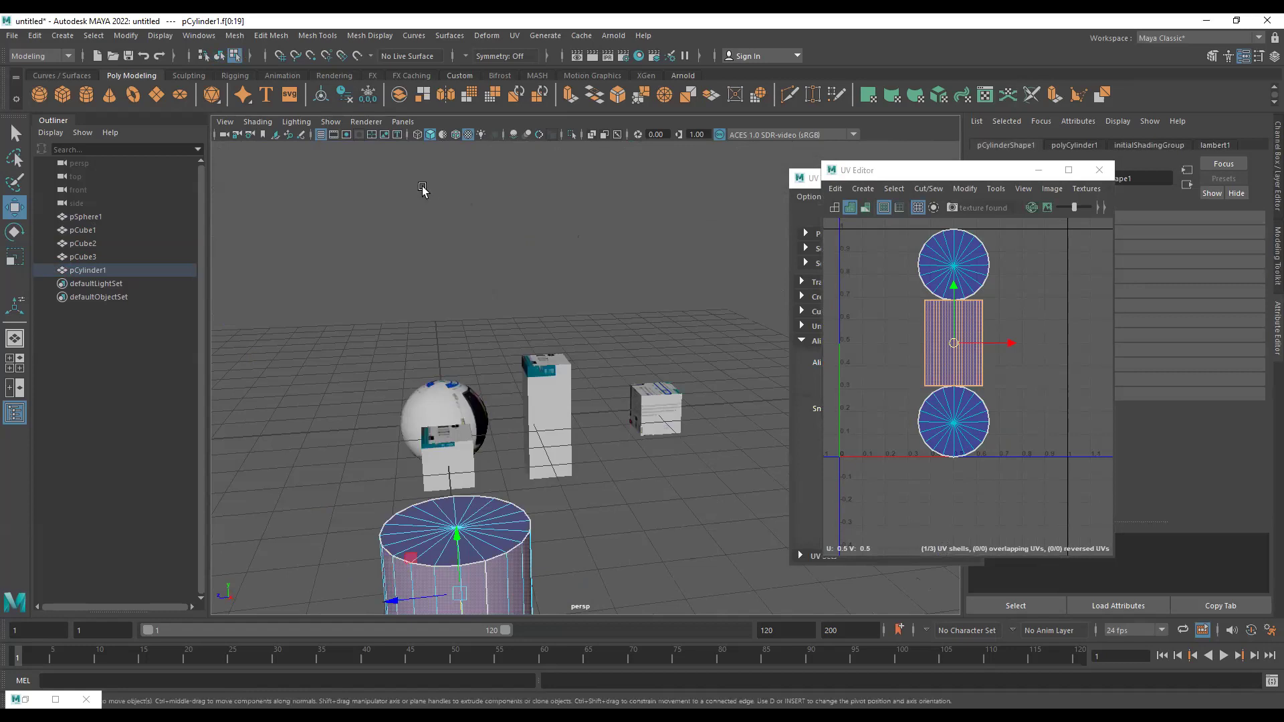
Create a polygon cone and move it clear of the sphere and cubes to compare it with its UV layout.
left_click(112, 94)
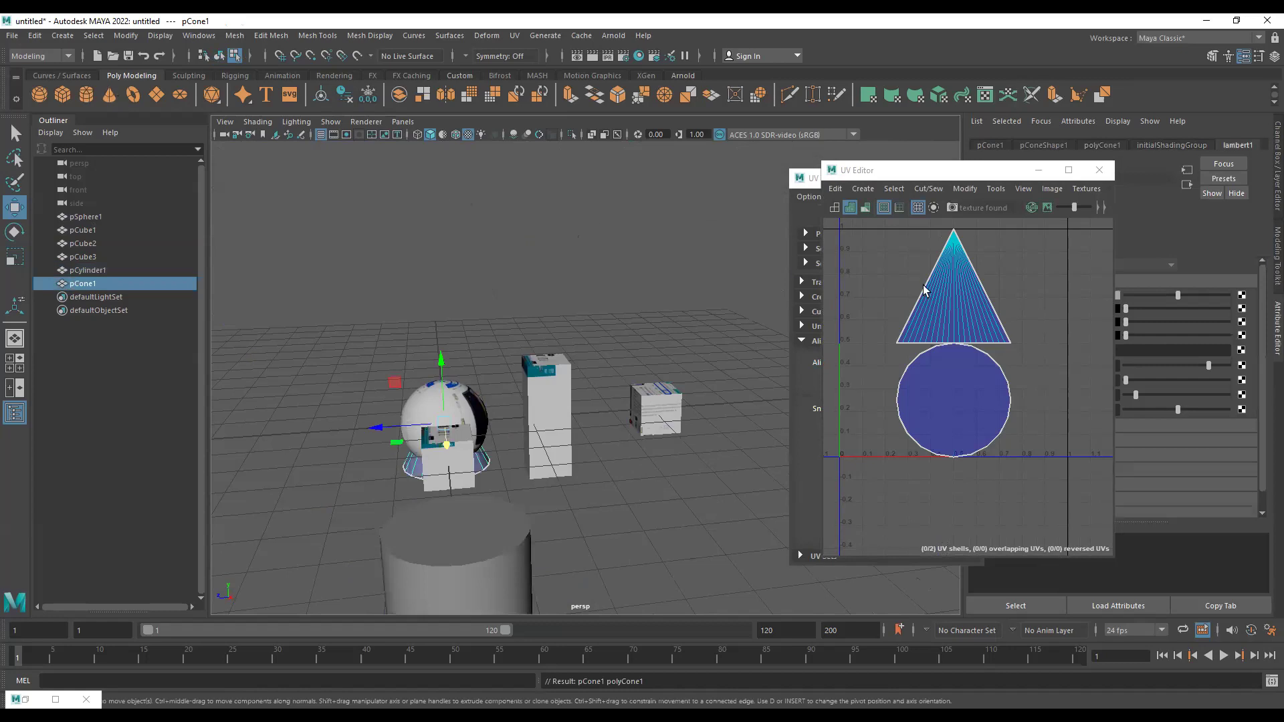
middle_click_drag(594, 461, 596, 451, "alt")
left_click_drag(372, 416, 218, 418)
middle_click_drag(412, 457, 562, 428, "alt")
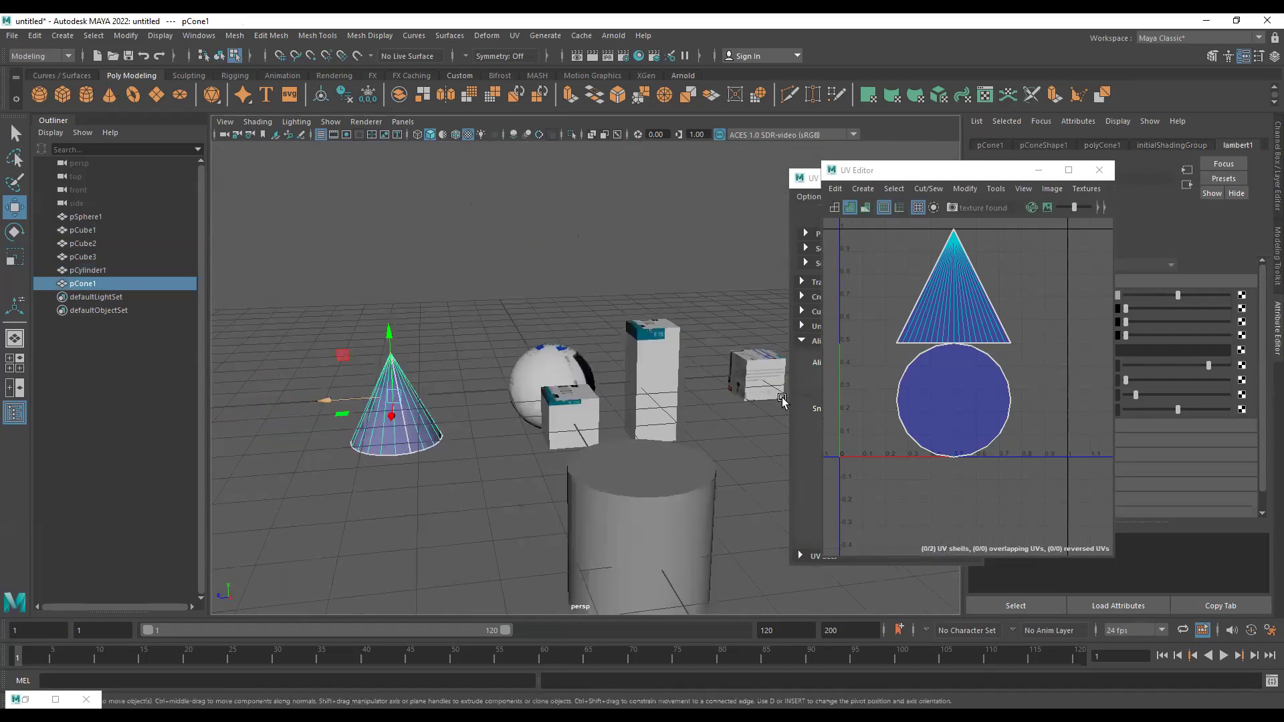
Create a polygon torus, raise it above the other objects, and inspect it from above beside its UV grid.
left_click(133, 95)
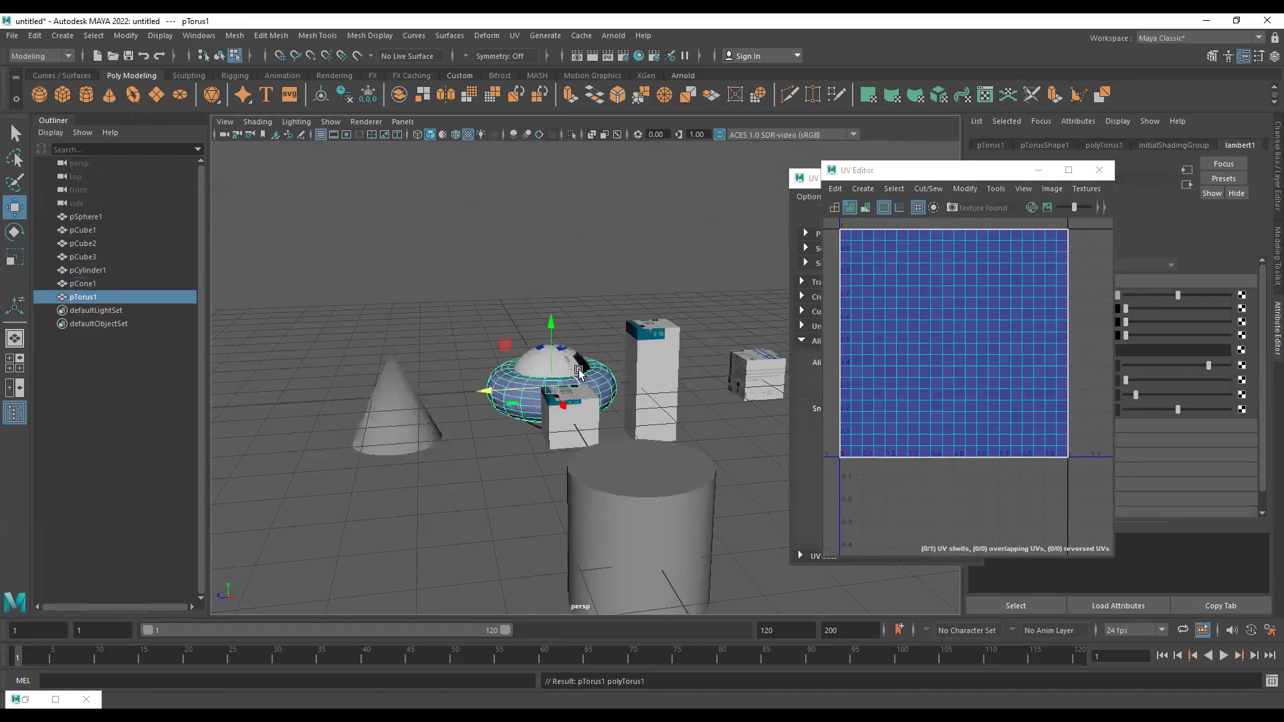
left_click_drag(551, 324, 746, 237)
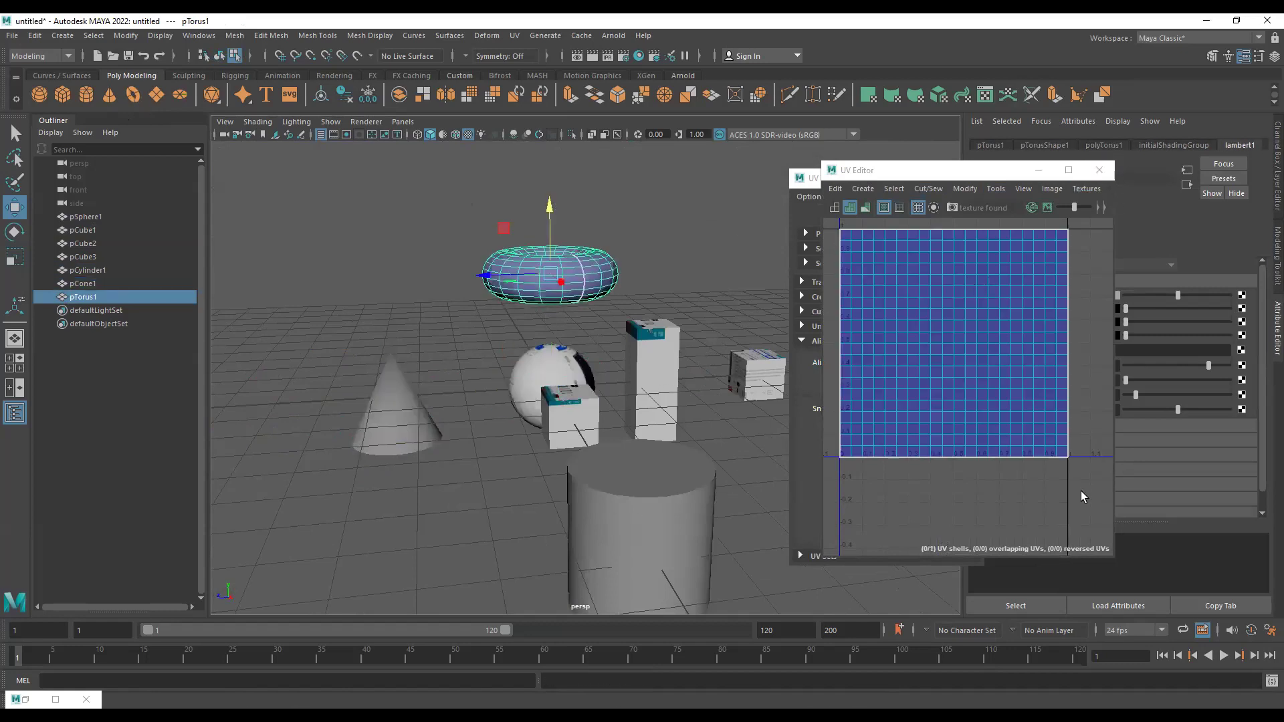
scroll(1040, 408, "down", 3)
left_click_drag(426, 361, 616, 431, "alt")
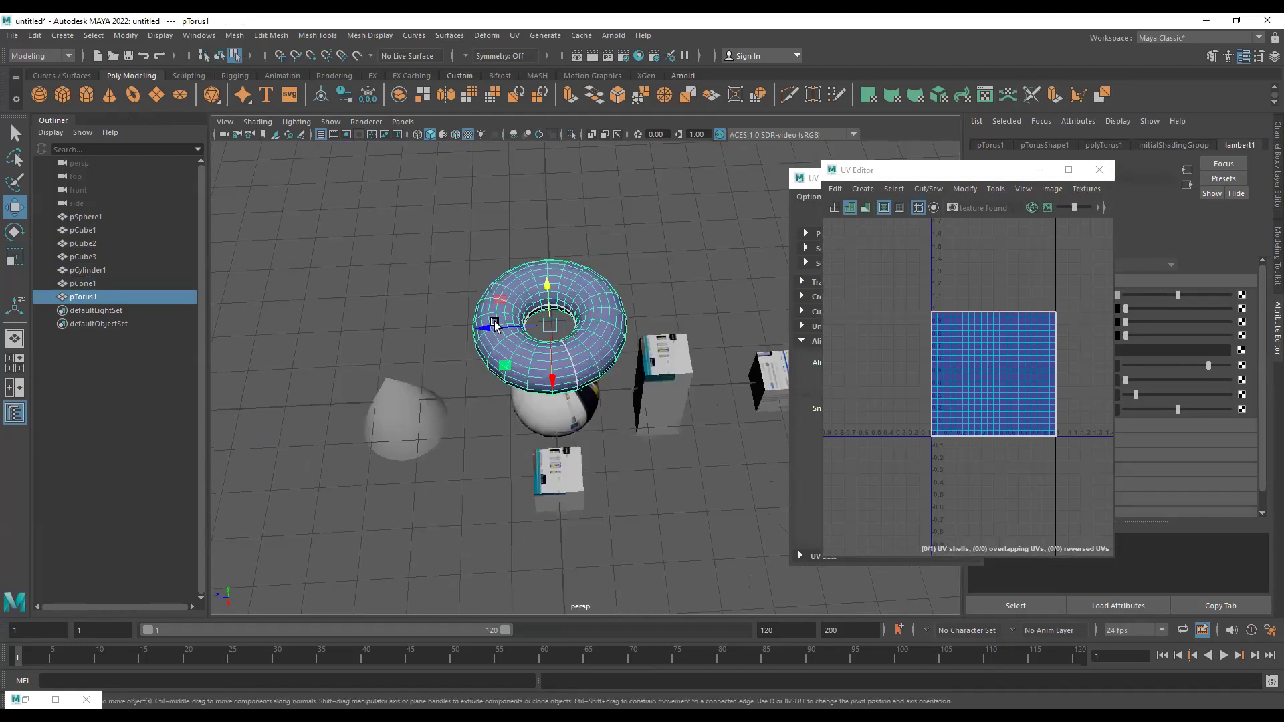
scroll(720, 380, "up", 5)
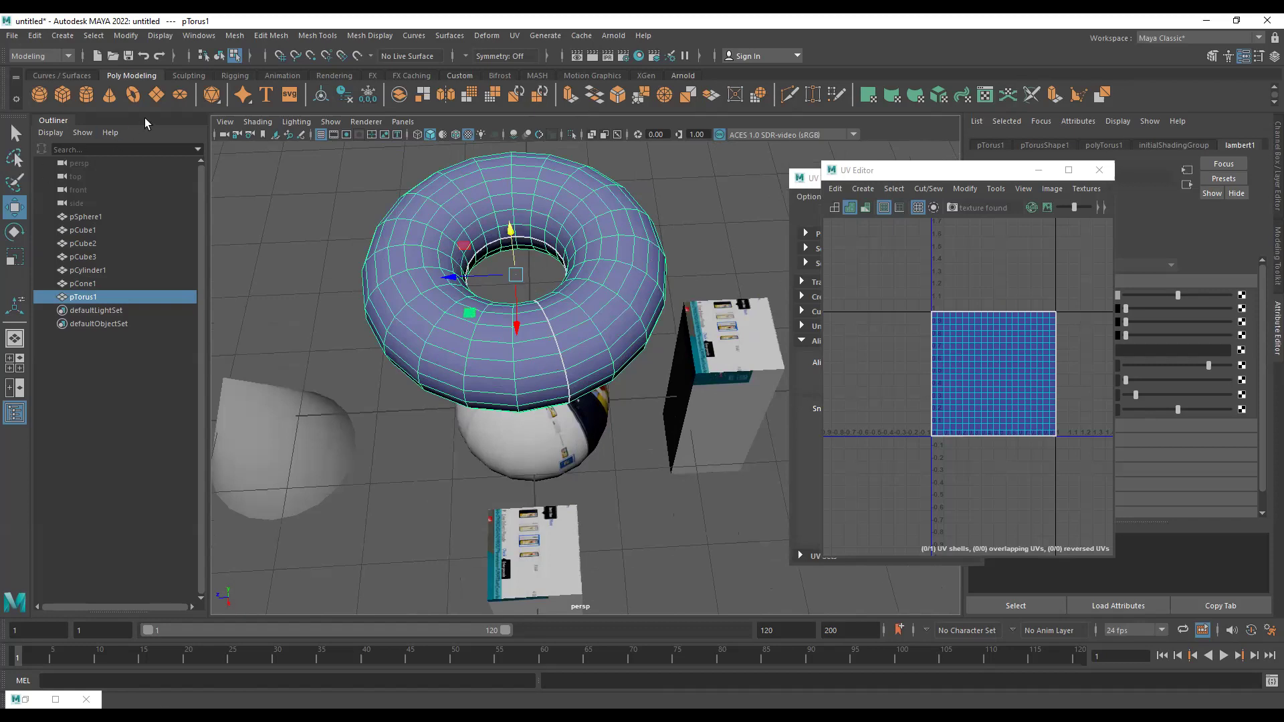
Create a polygon plane and a polygon disc beside the torus and compare their default UV layouts.
left_click(156, 98)
scroll(491, 341, "down", 2)
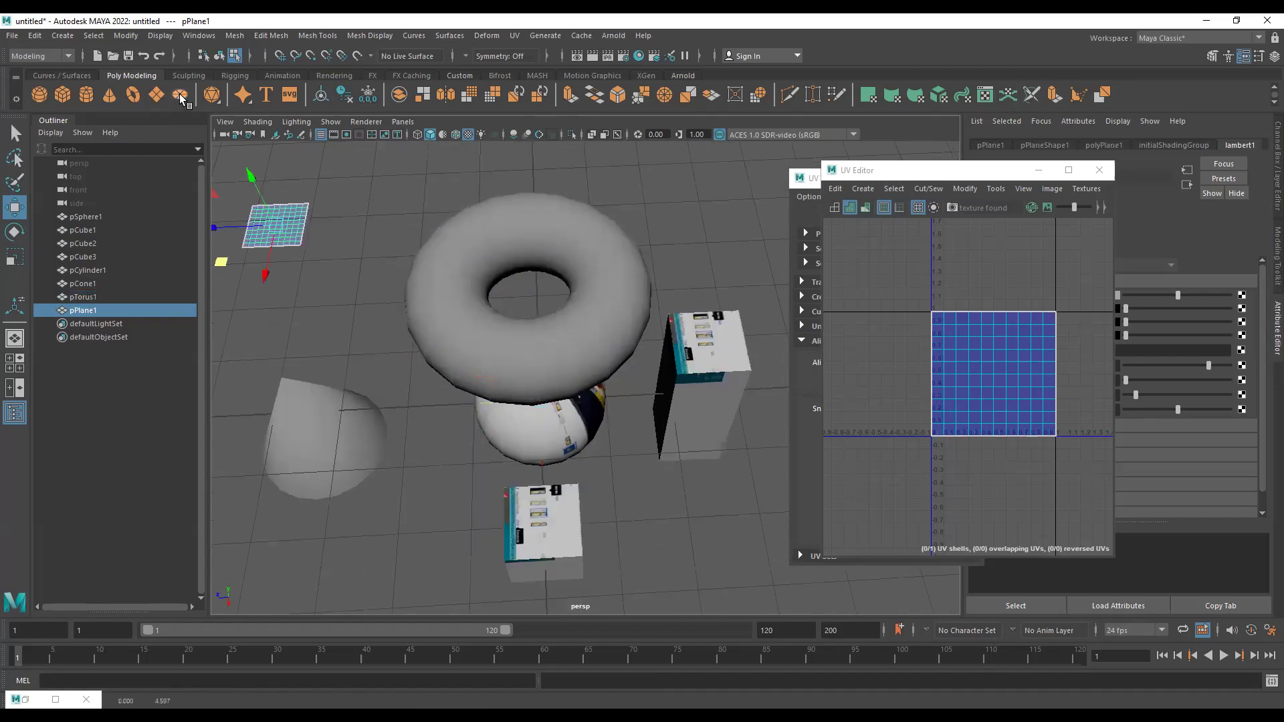
left_click(179, 94)
left_click_drag(500, 456, 310, 330)
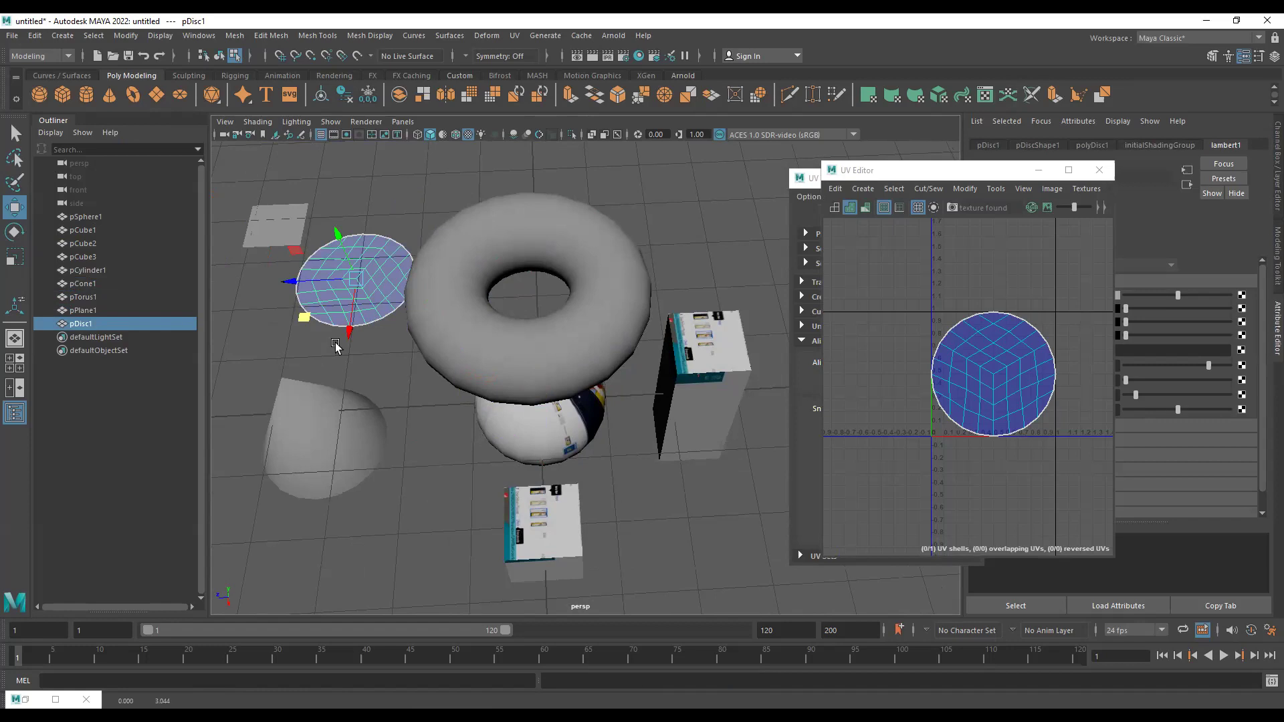
left_click_drag(590, 283, 489, 242, "alt")
middle_click_drag(488, 242, 472, 214, "alt")
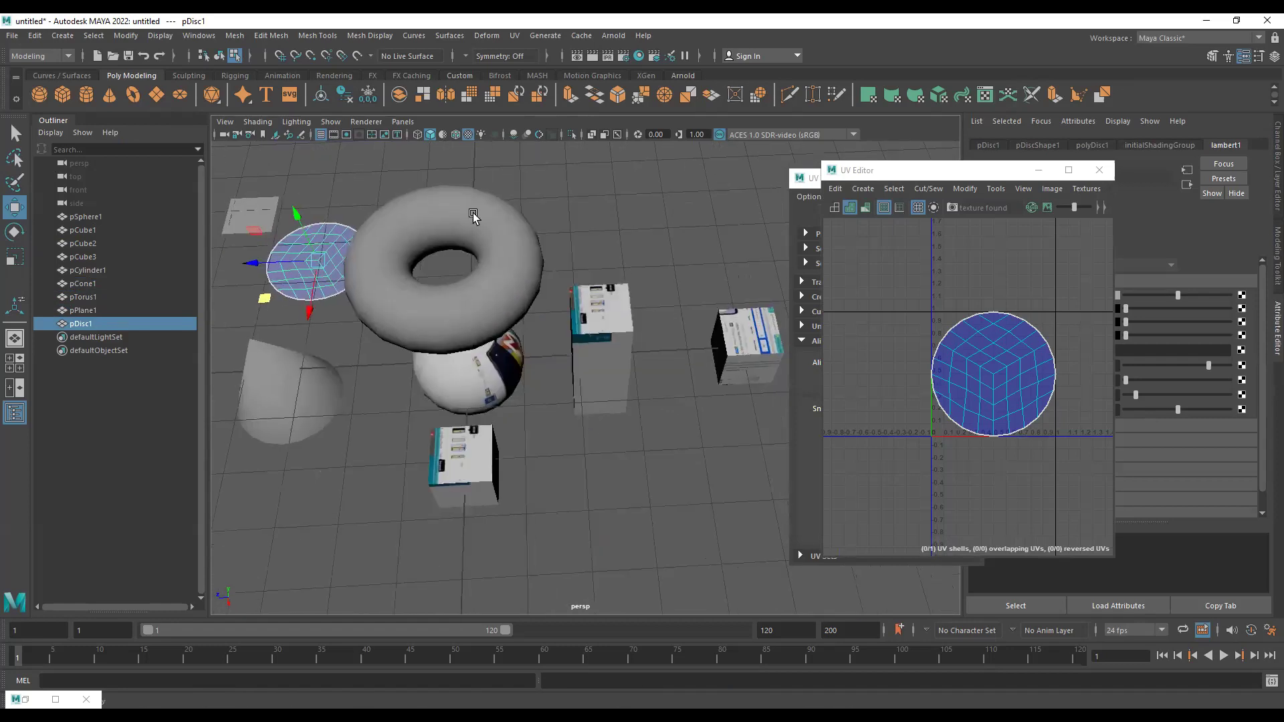
Select all the objects in the scene and delete them.
scroll(473, 215, "down", 6)
left_click_drag(323, 218, 776, 611)
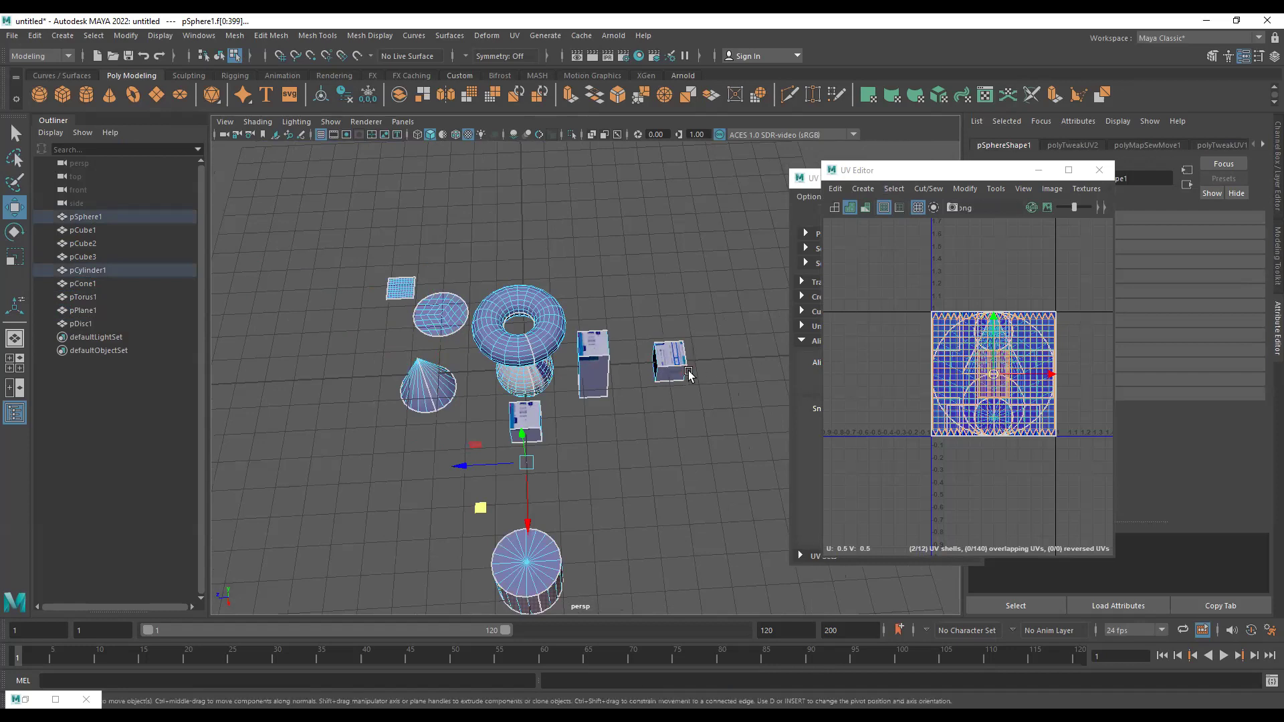
key("Delete")
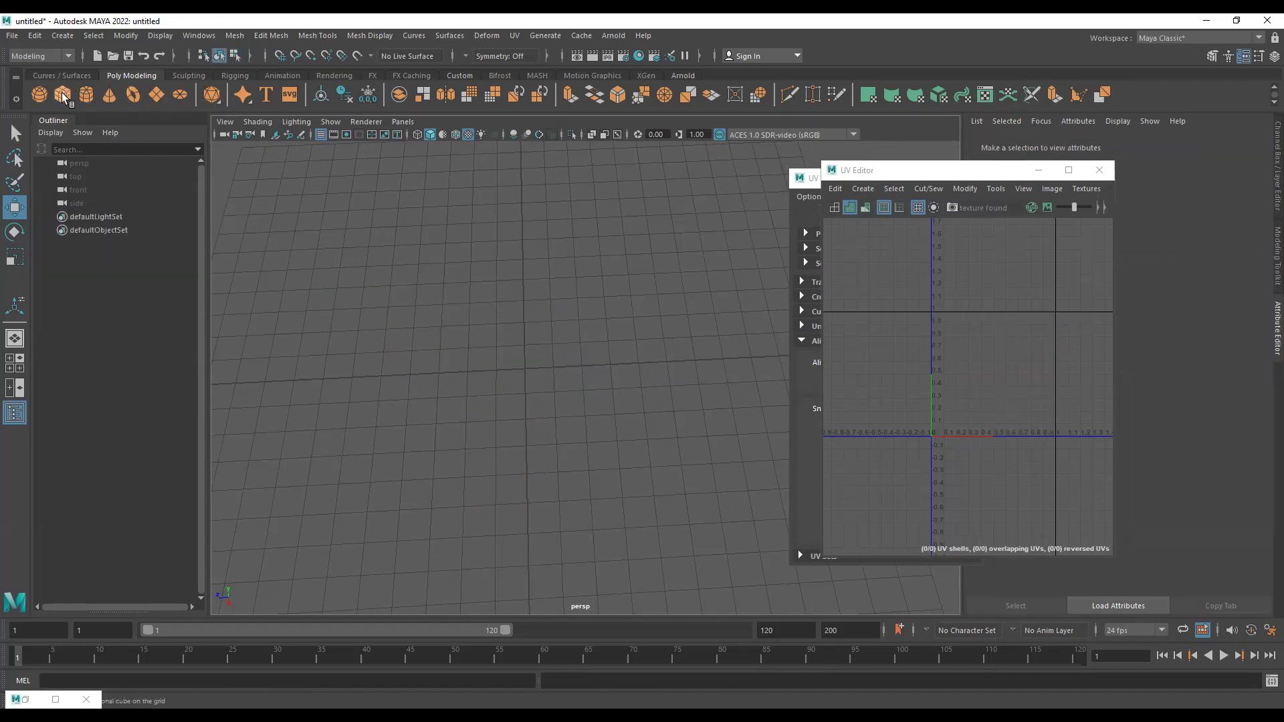
Create a new polygon cube and frame it at an angle that shows three faces.
left_click(63, 98)
key("f")
left_click_drag(622, 399, 537, 358, "alt")
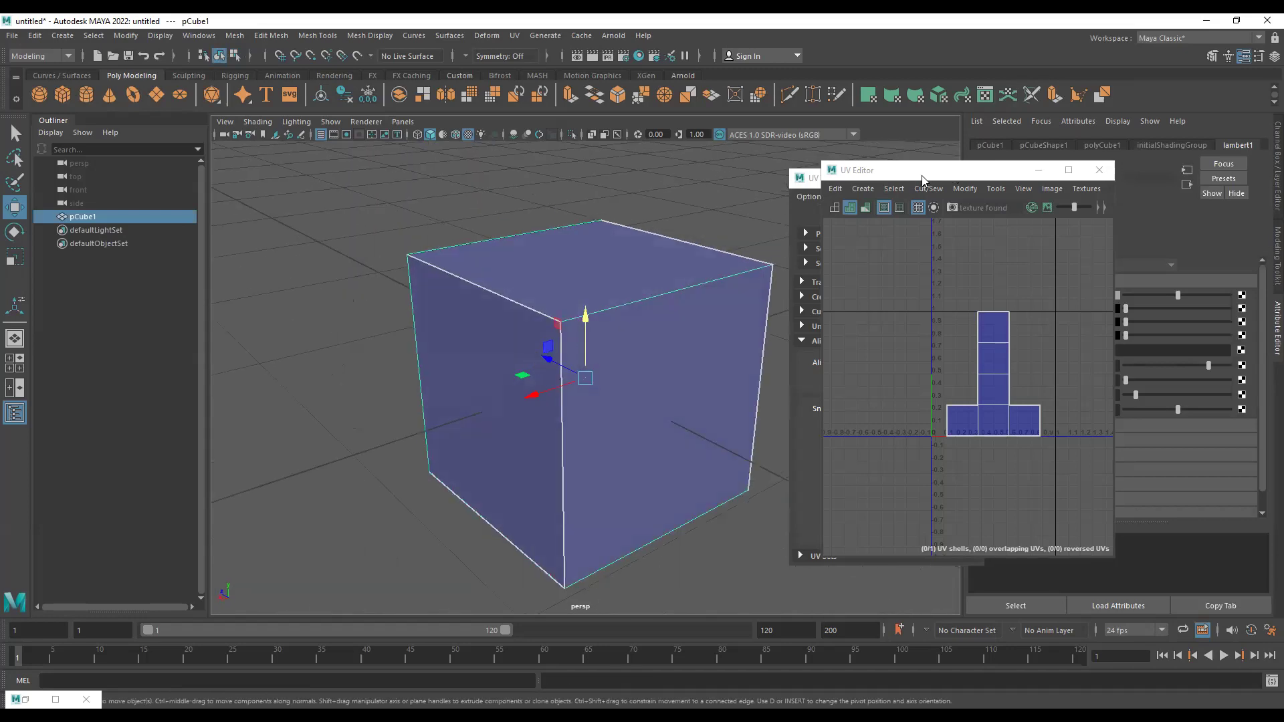
Look over the UV Editor's modify commands and the available UV projection types, and delete the cube.
left_click(1036, 189)
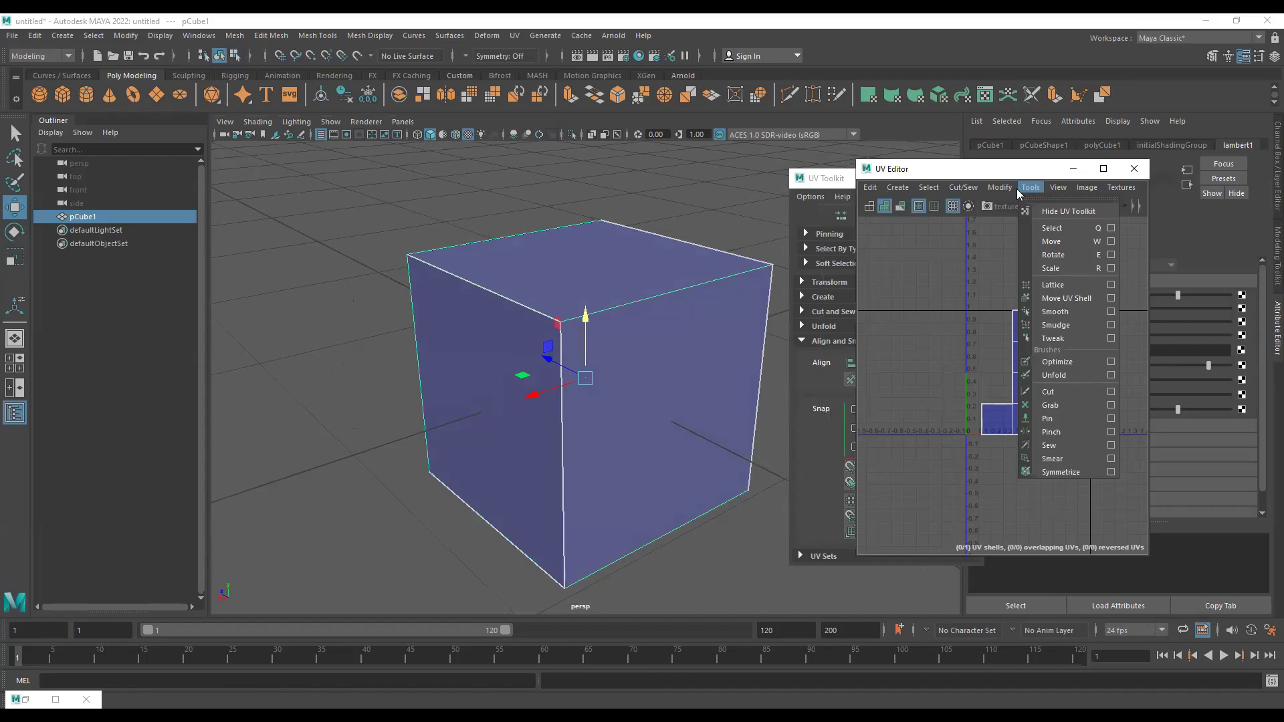
mouse_move(998, 193)
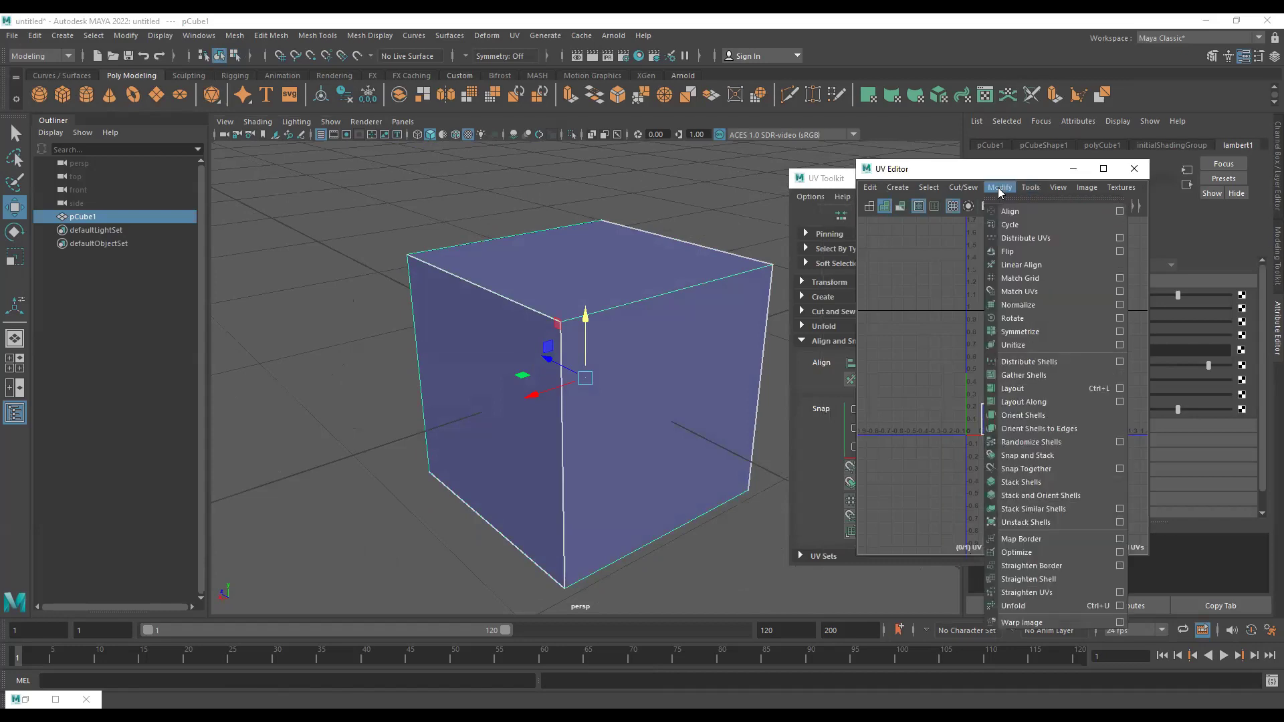
left_click(929, 271)
left_click(512, 36)
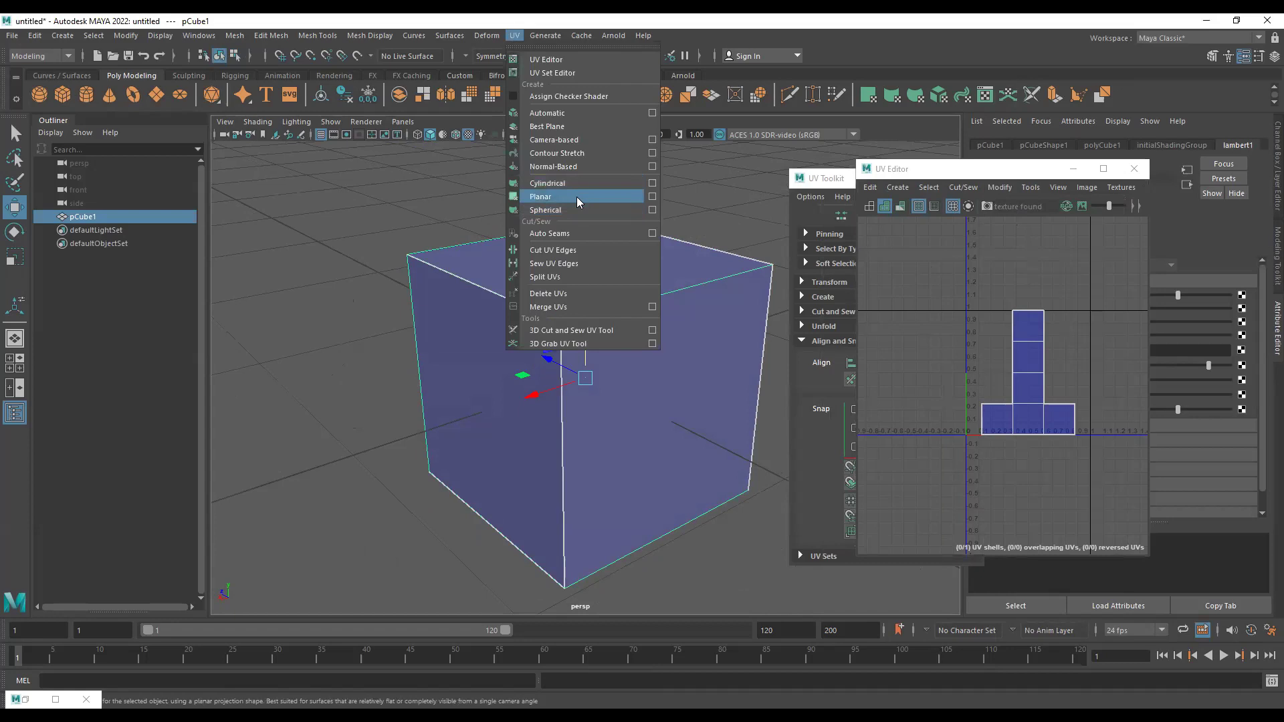
left_click(497, 417)
key("Delete")
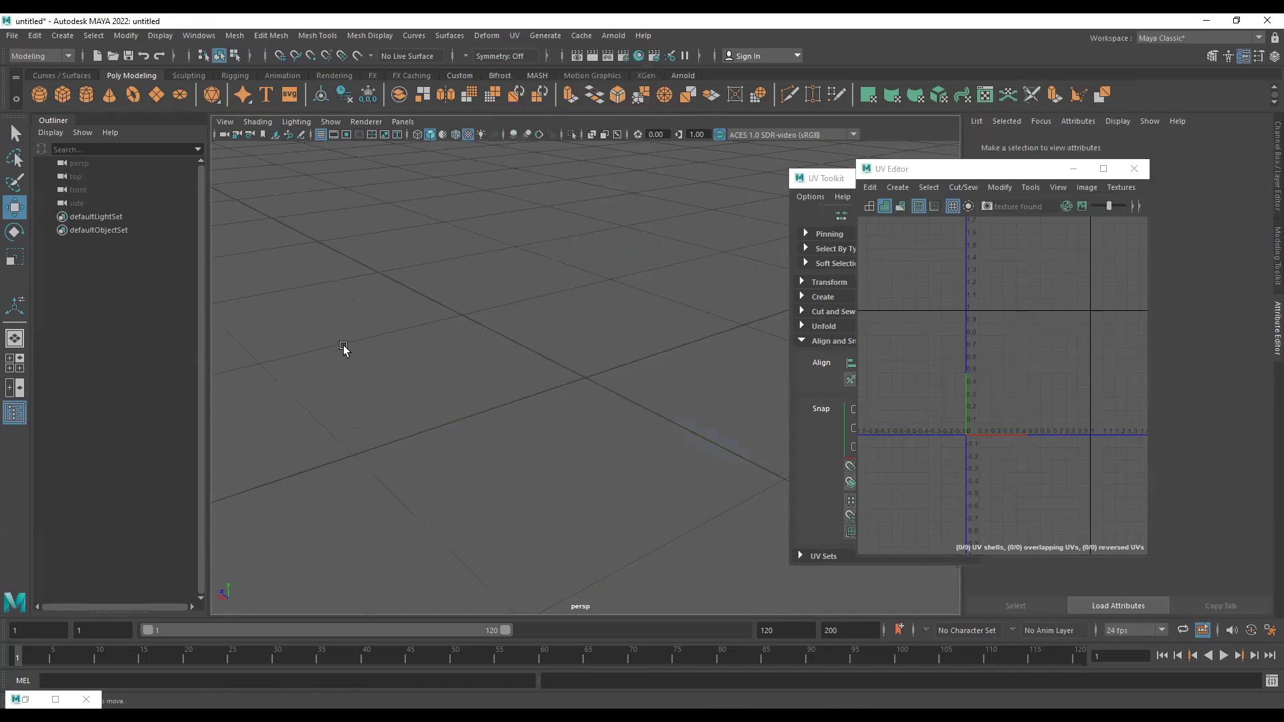